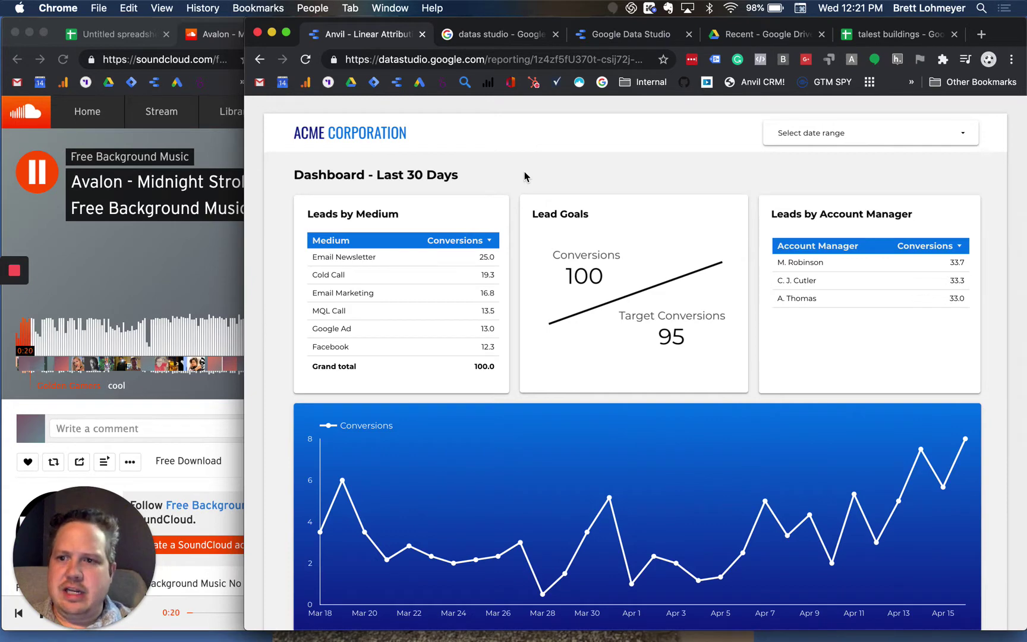
- Walk through the Untitled spreadsheet checklist from Connecting to data to the final item
left_click(103, 37)
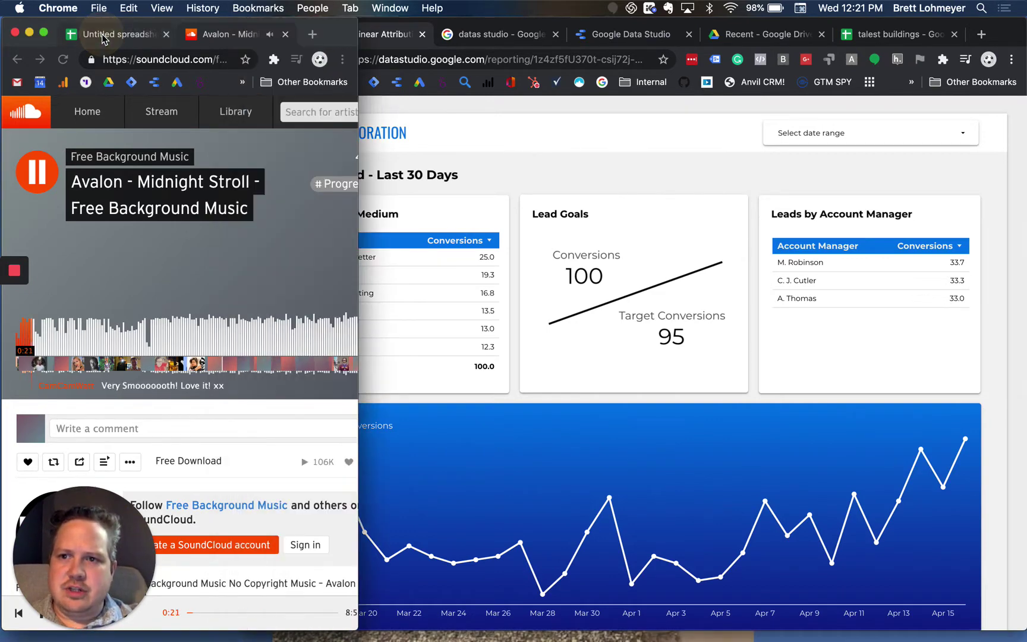
left_click(104, 37)
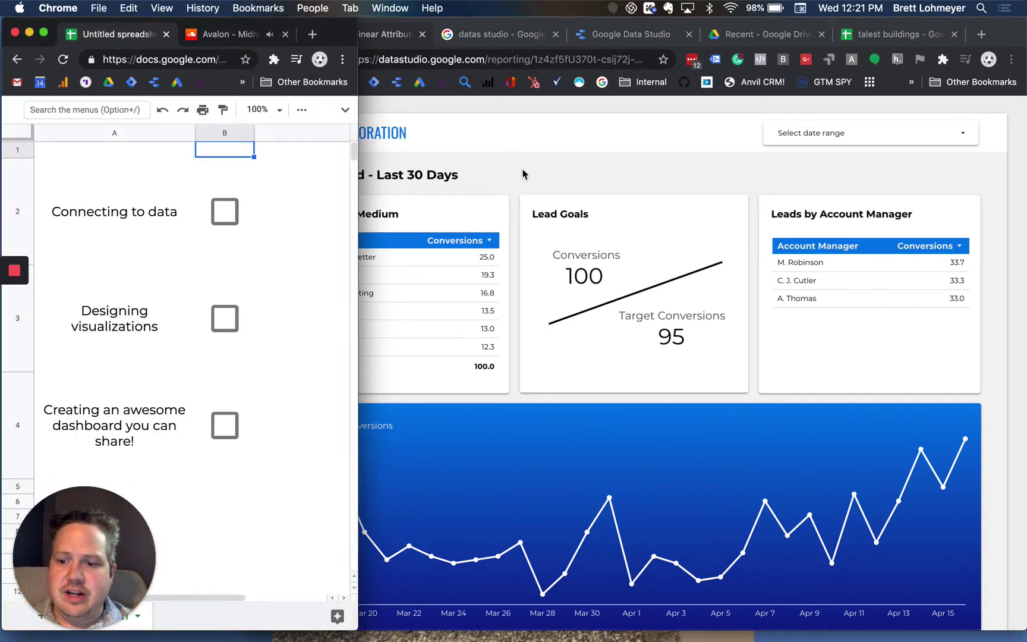
left_click(107, 224)
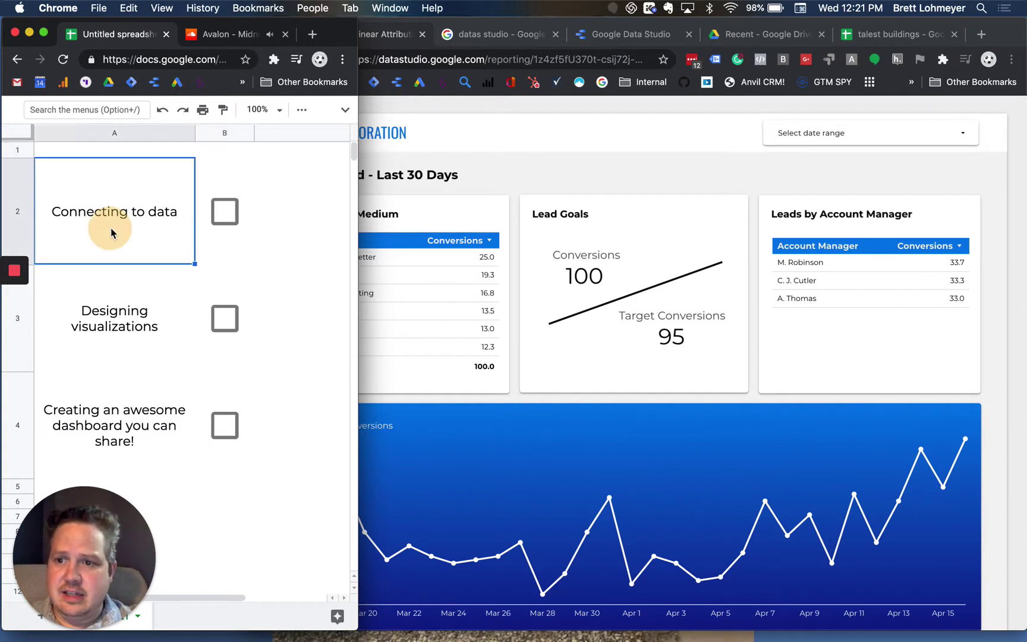
key("Down")
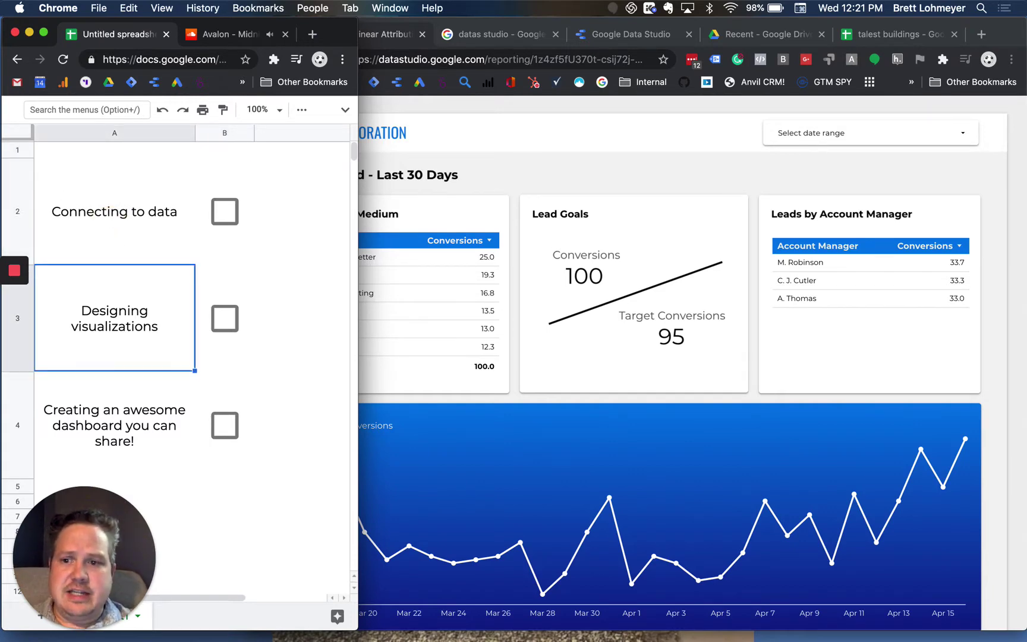
key("Down")
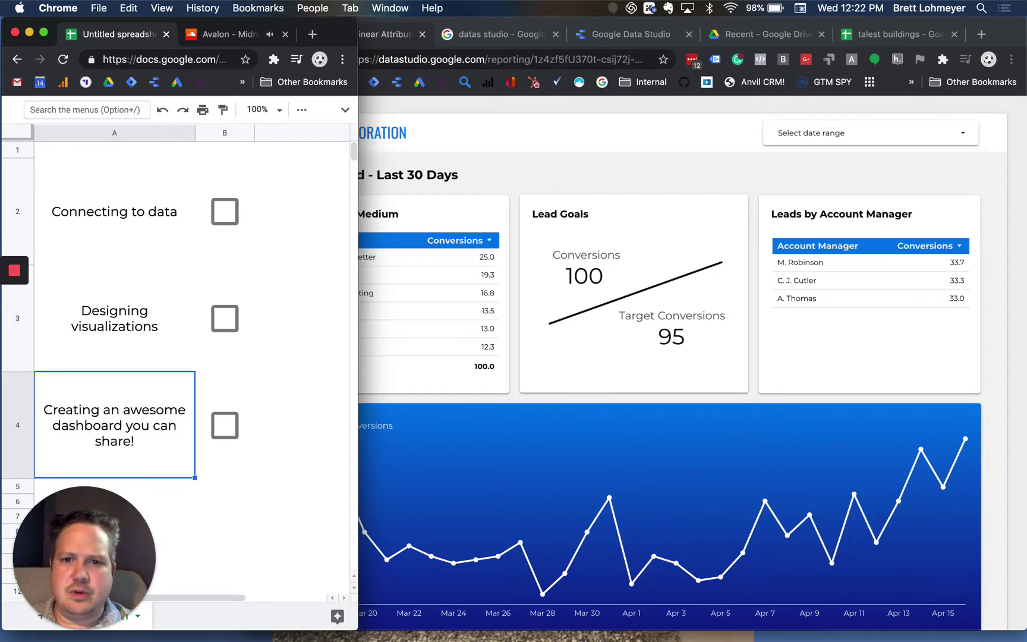
- Filter the dashboard to one account manager, clear it, then close the data studio search results
left_click(583, 147)
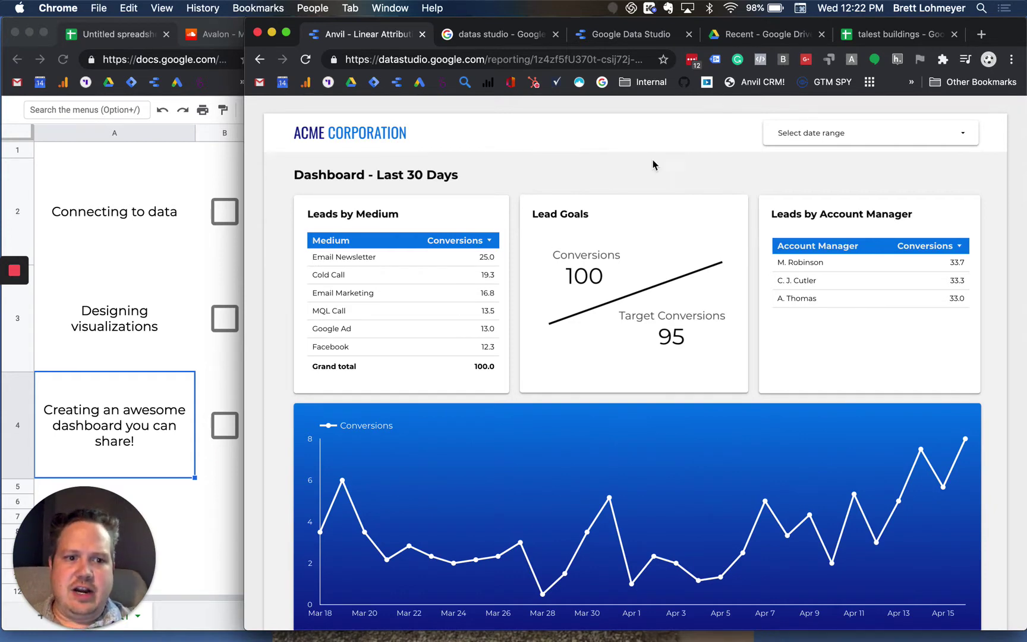
left_click(809, 268)
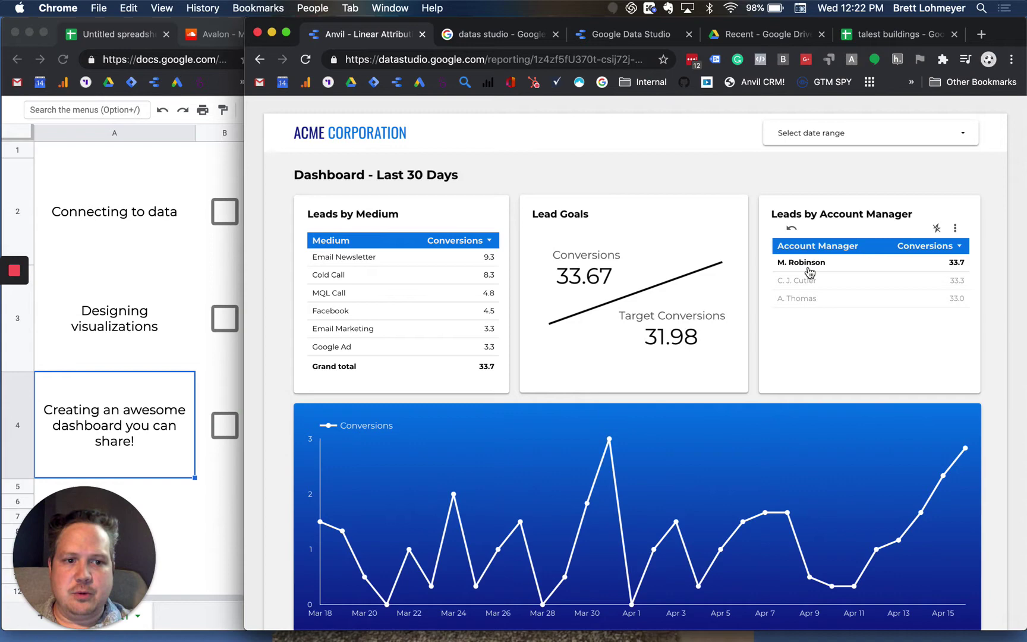
left_click(810, 268)
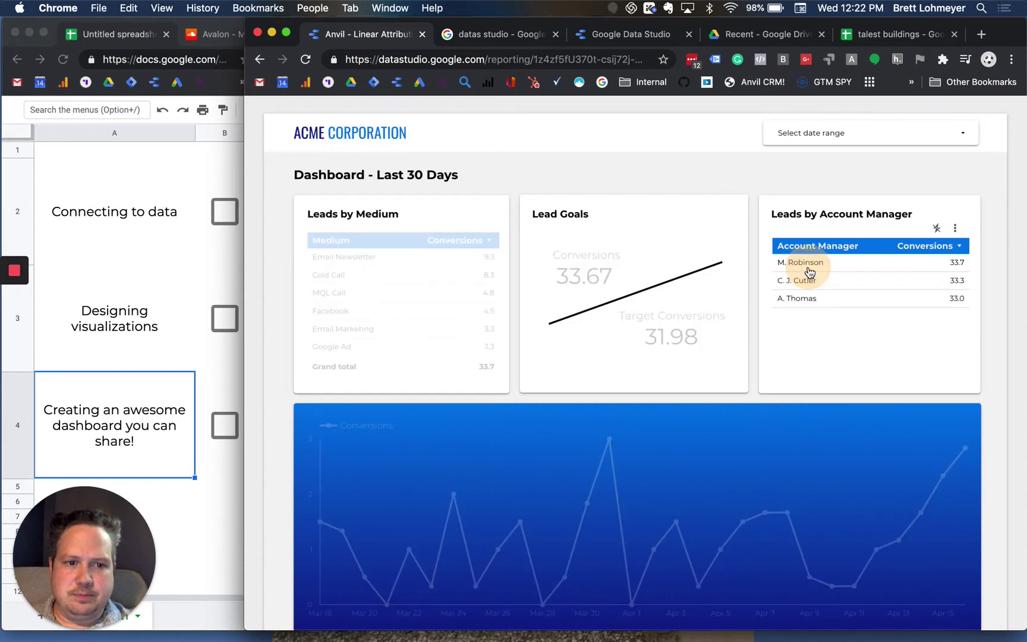
left_click(511, 36)
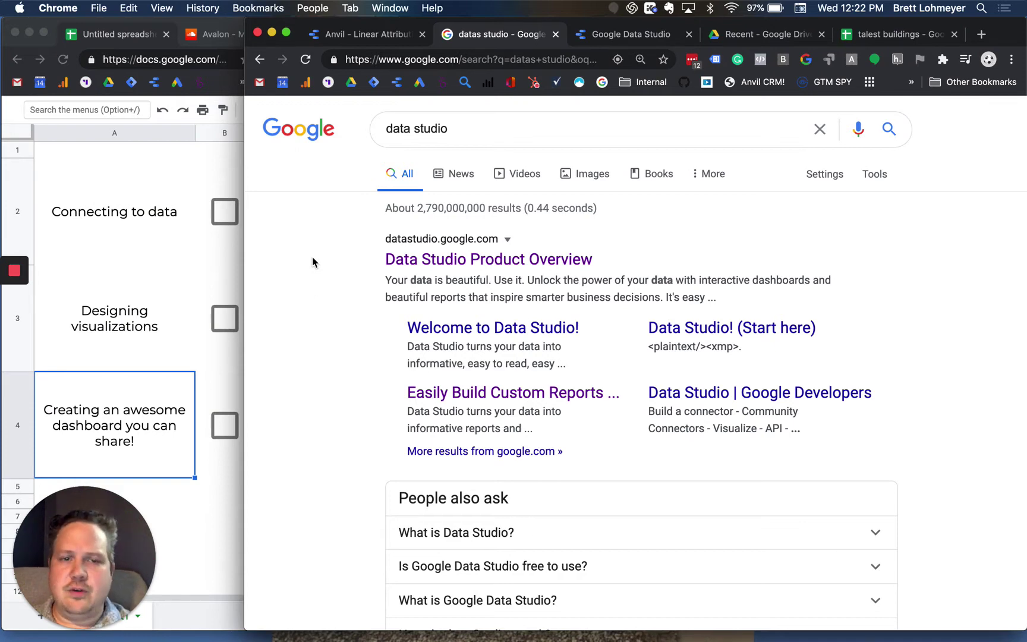
left_click(554, 35)
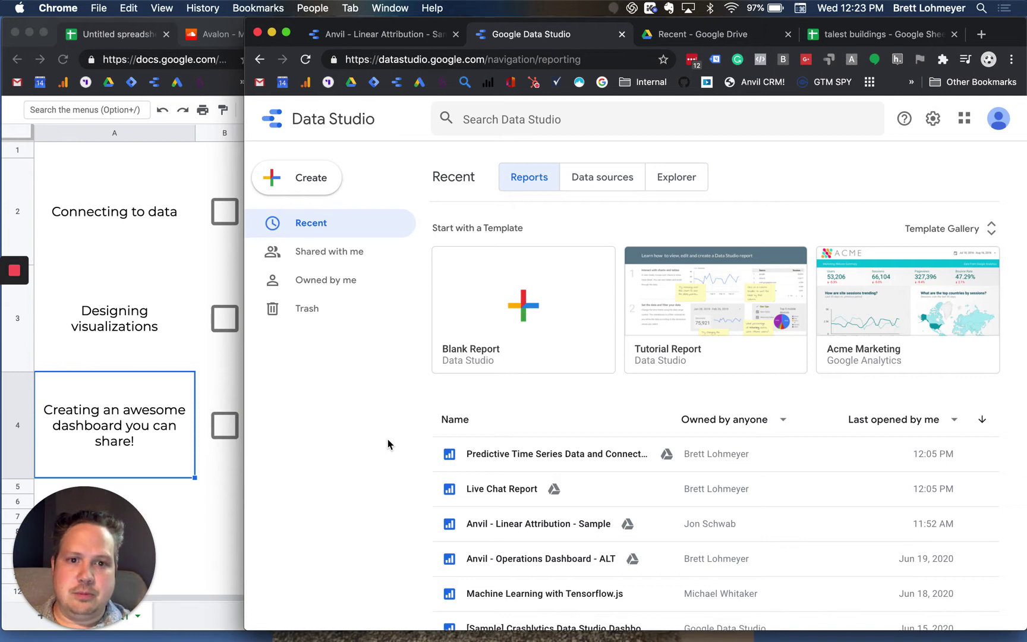
- List recent data sources and peek at livechat_messages' options menu without choosing anything
left_click(607, 185)
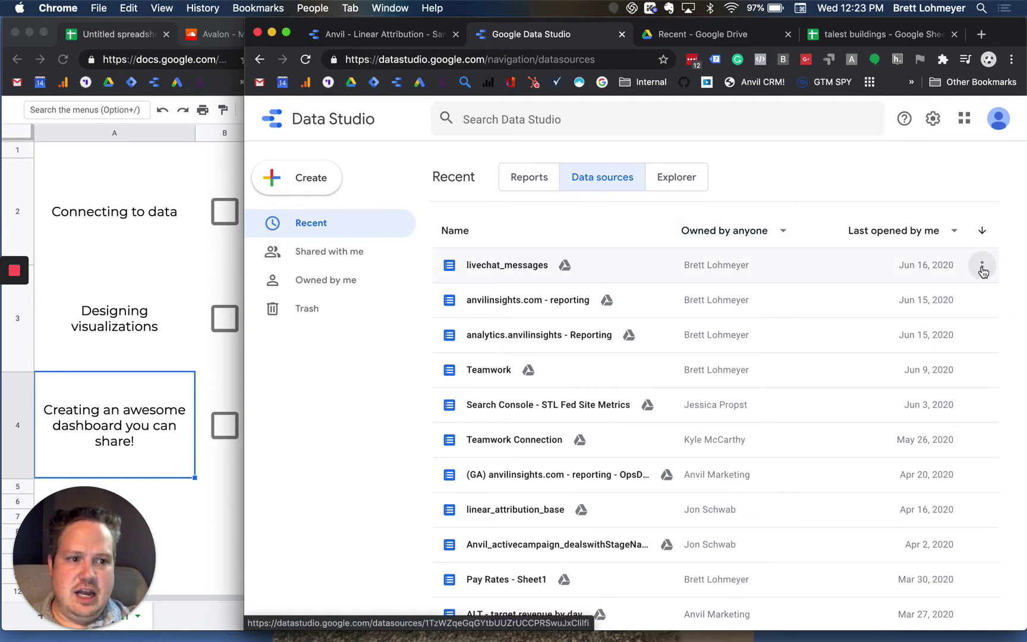
left_click(982, 269)
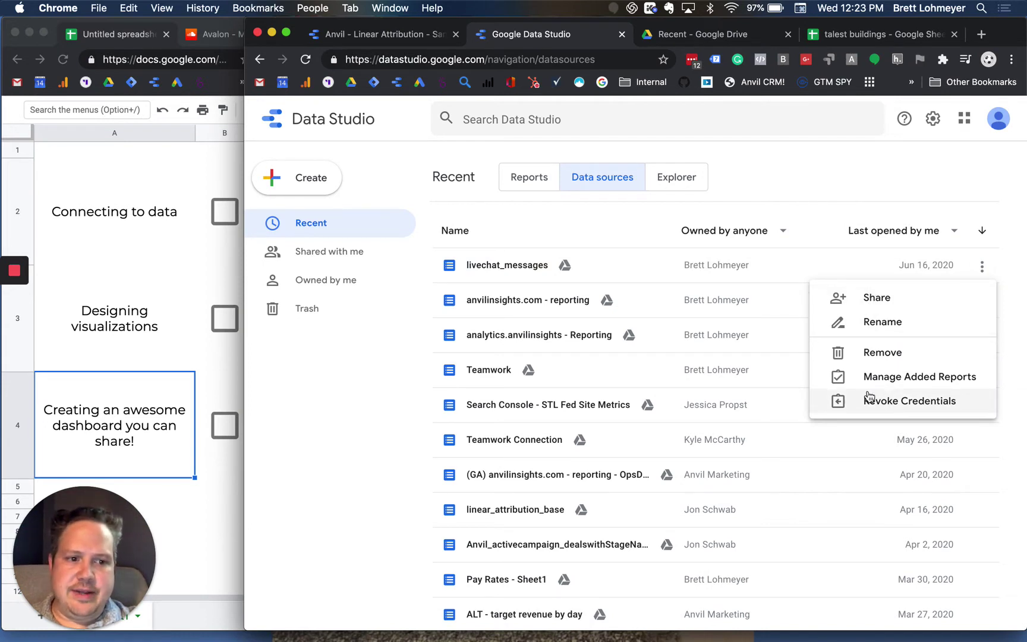
left_click(818, 204)
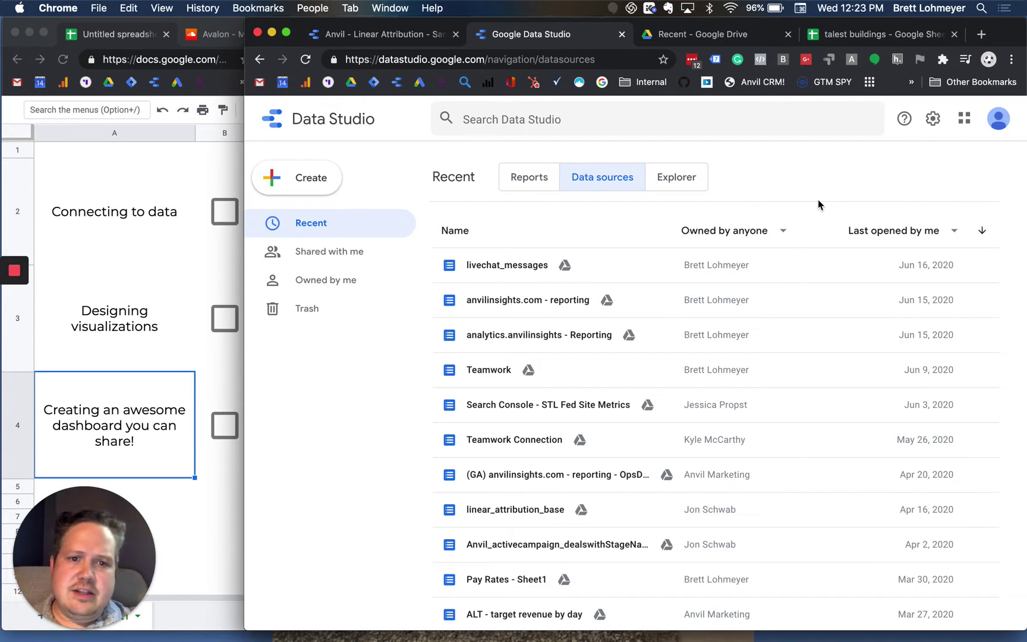
- Glance at the recent Explorer items, then return to the Reports list and templates
left_click(684, 177)
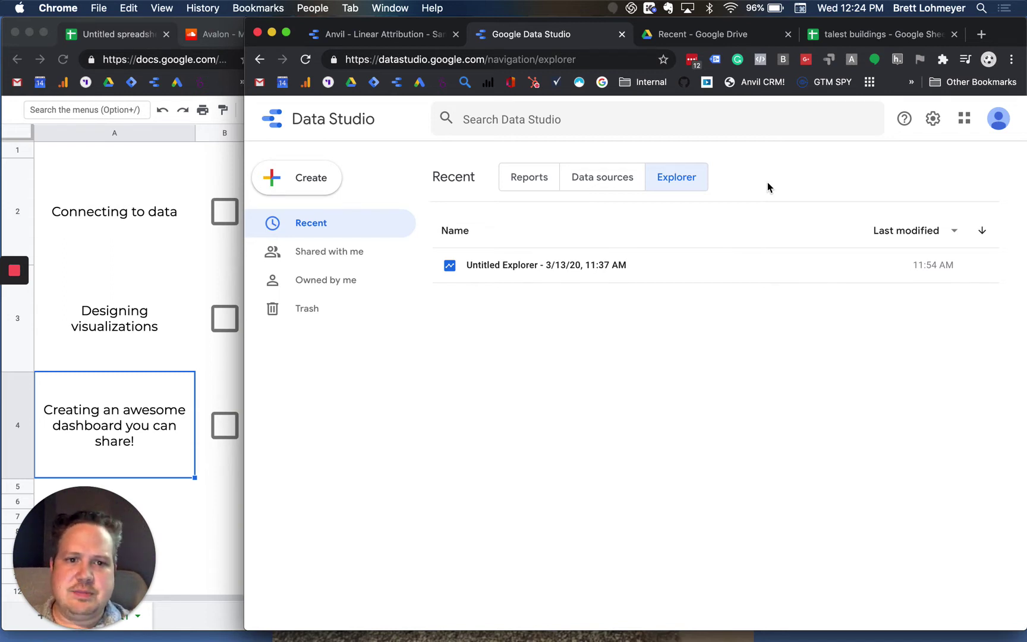
left_click(526, 181)
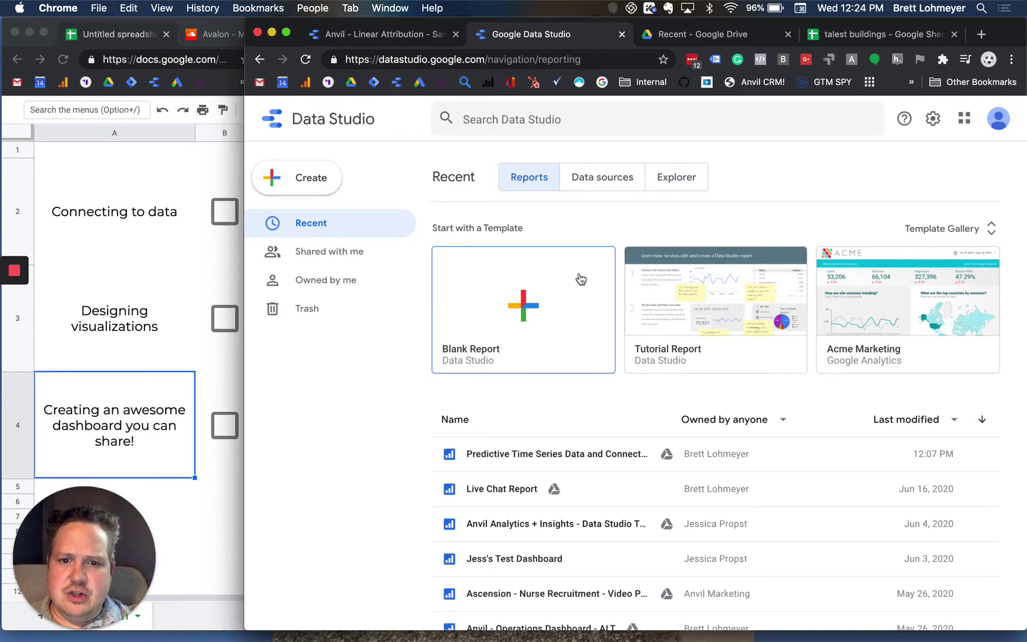
- Start a blank report and choose the Google Analytics connector
left_click(528, 308)
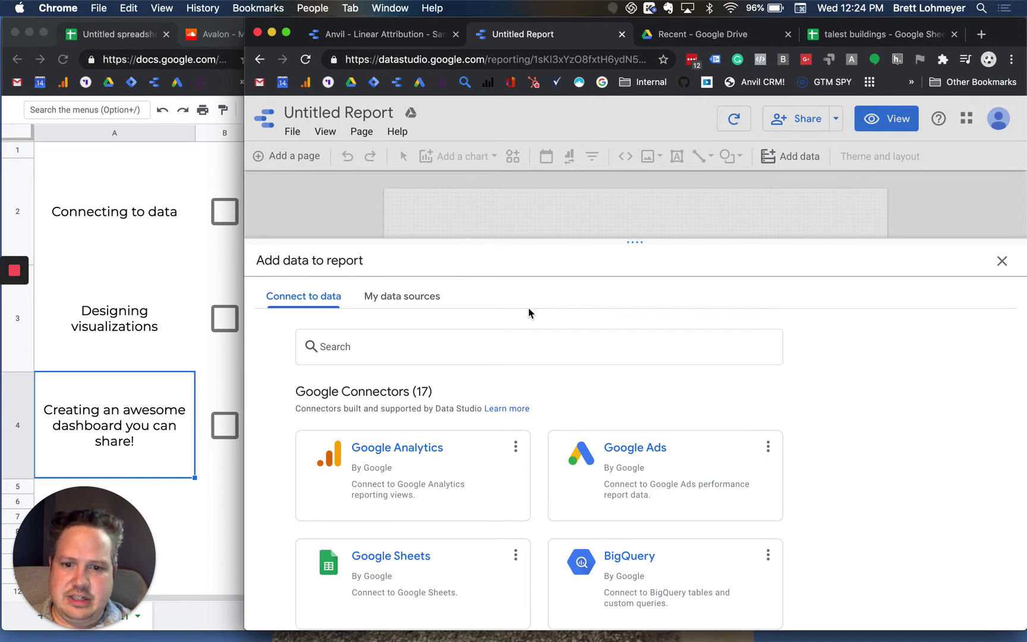
scroll(843, 458, "down", 2)
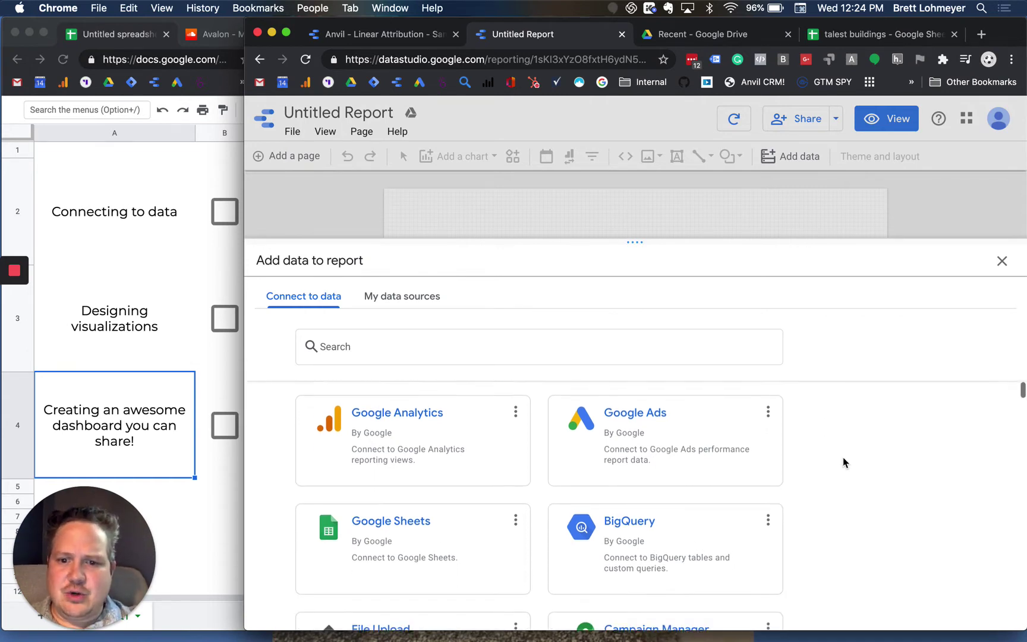
scroll(843, 458, "up", 1)
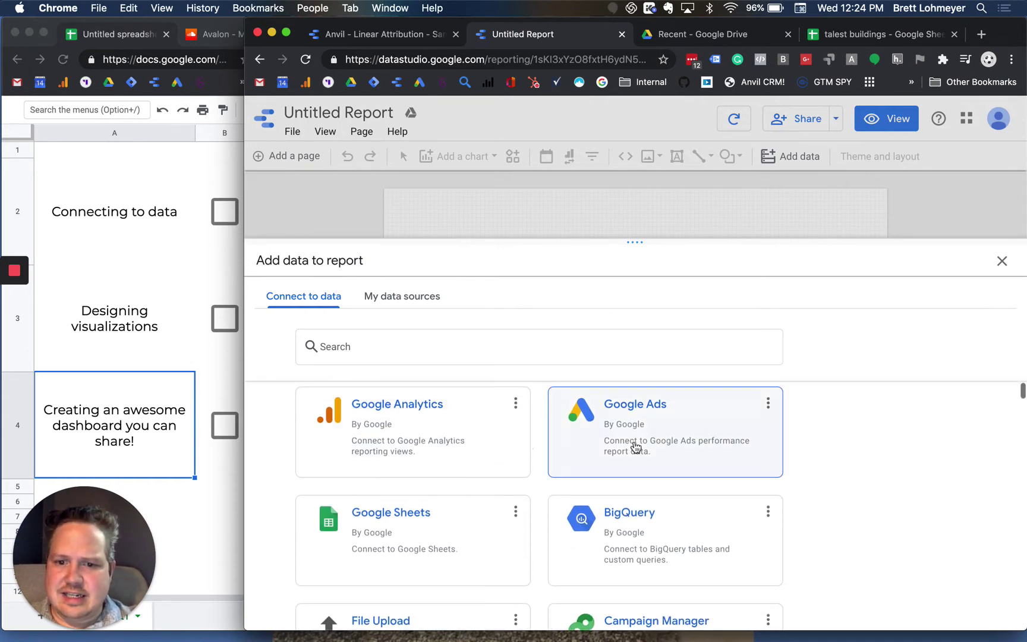
left_click(487, 431)
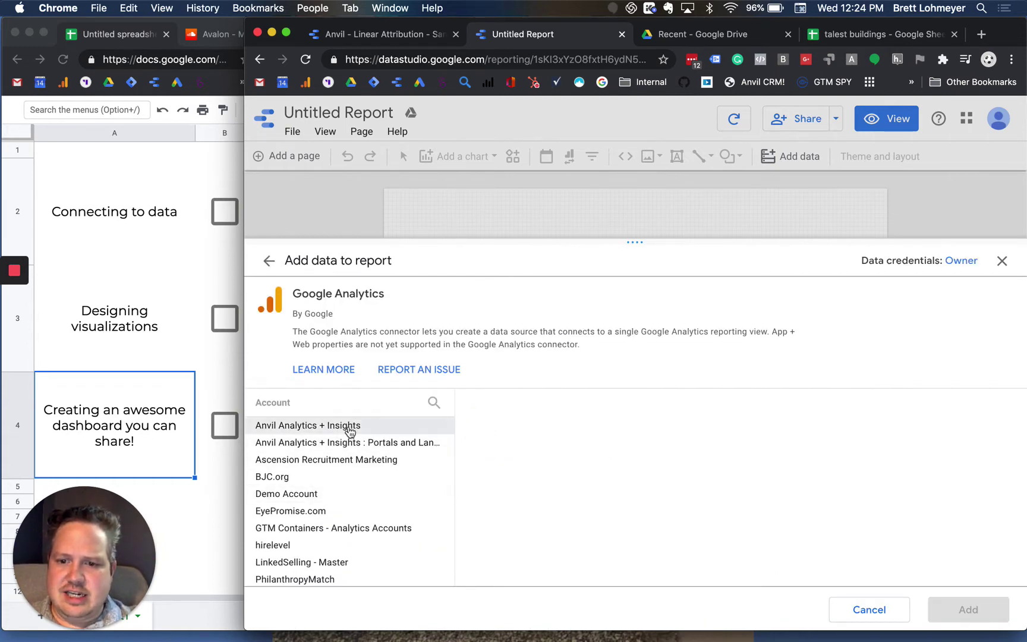
- Add the Anvil Analytics + Insights anvilinsights.com - reporting view and widen the page-title table
left_click(408, 425)
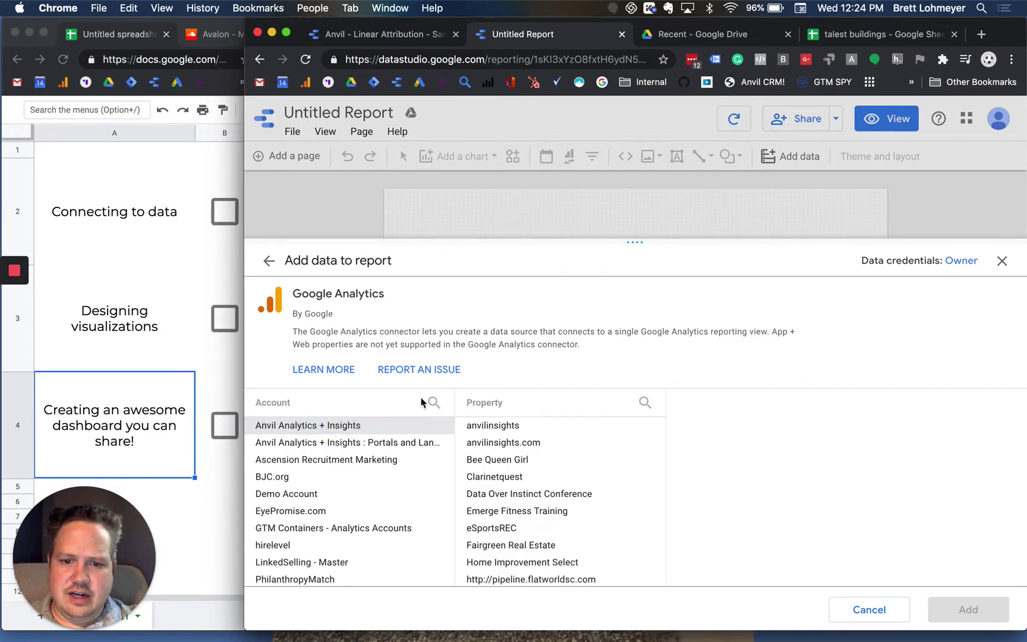
left_click(516, 442)
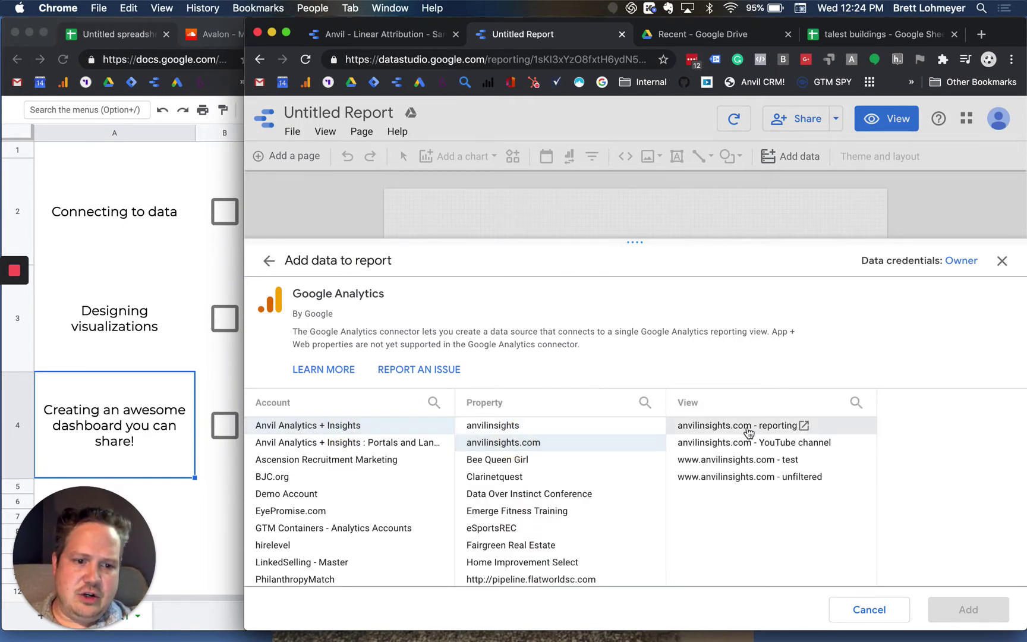
left_click(791, 425)
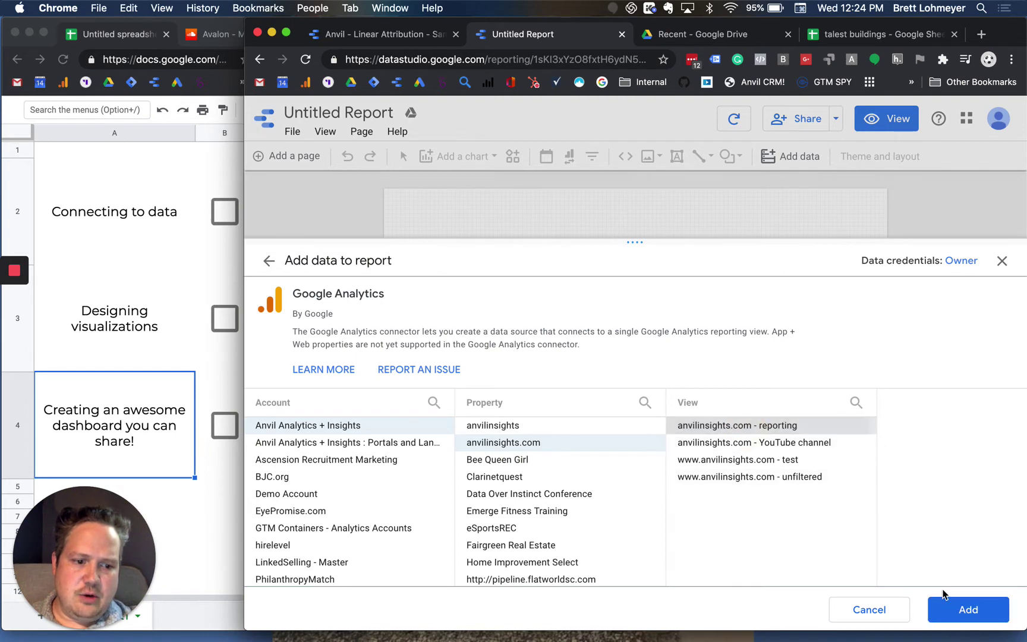
left_click(955, 610)
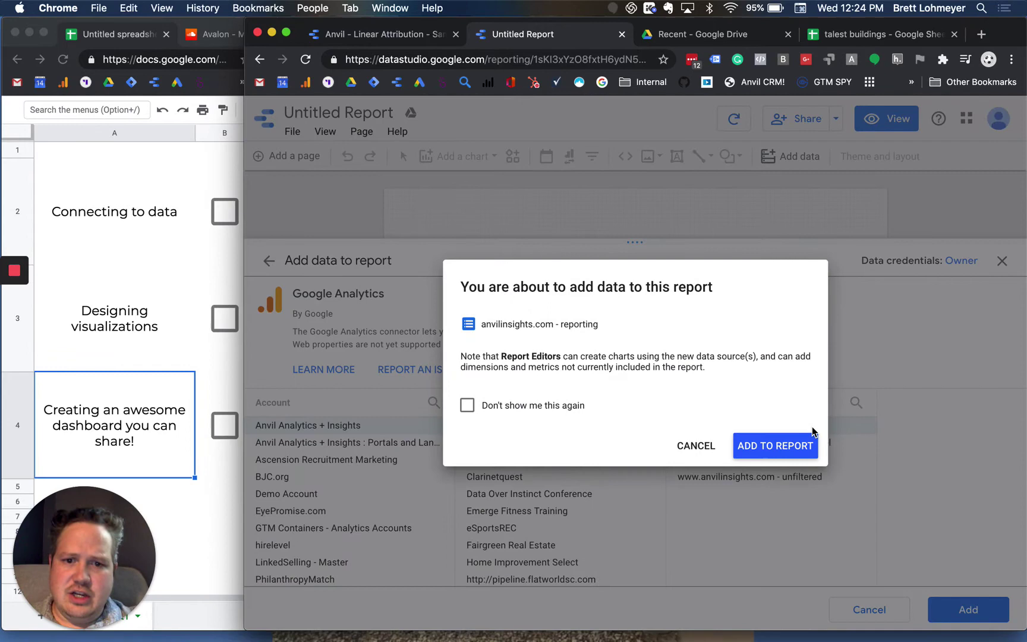
left_click(791, 447)
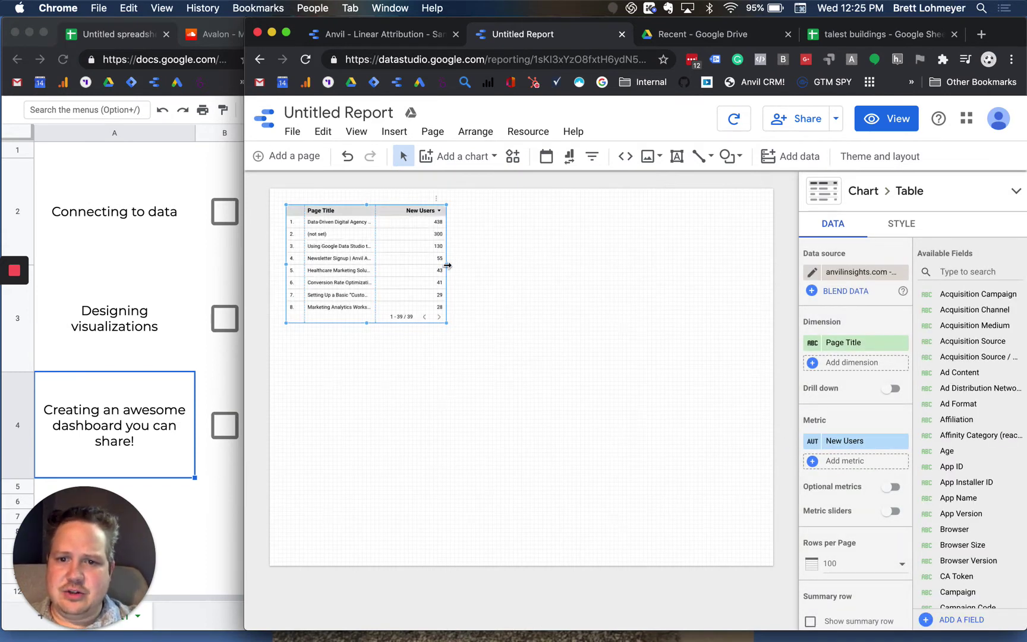
left_click_drag(447, 265, 528, 265)
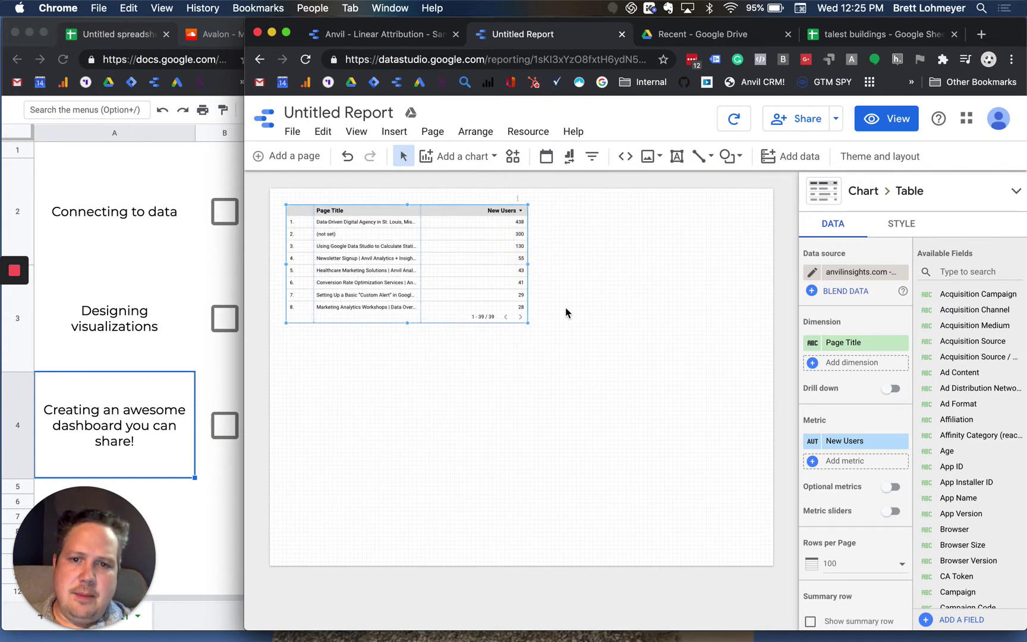
left_click(526, 133)
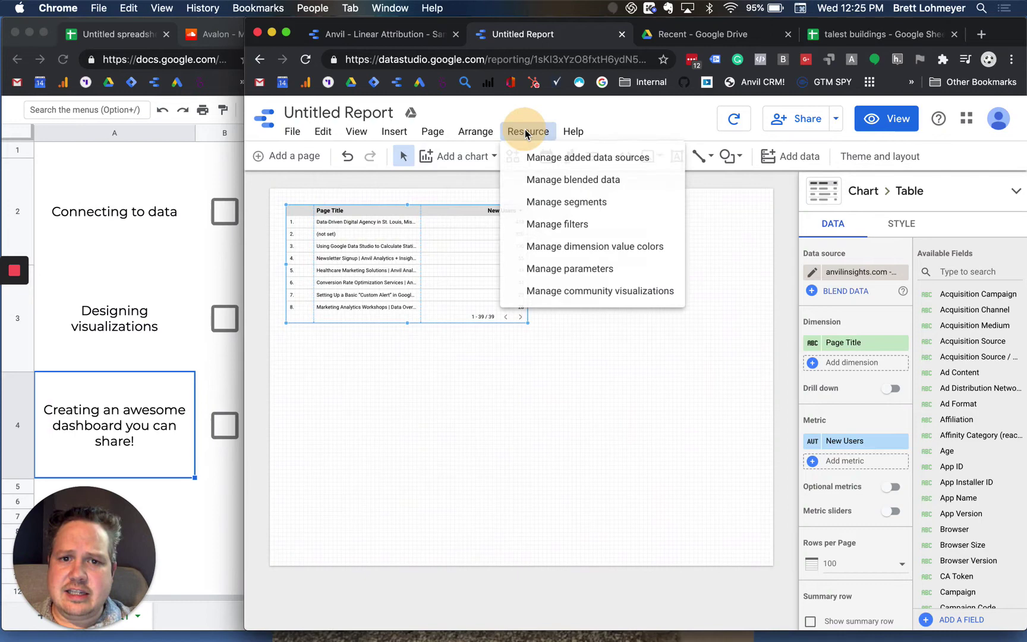
- Turn Community visualizations access ON for the anvilinsights.com data source and save
left_click(557, 159)
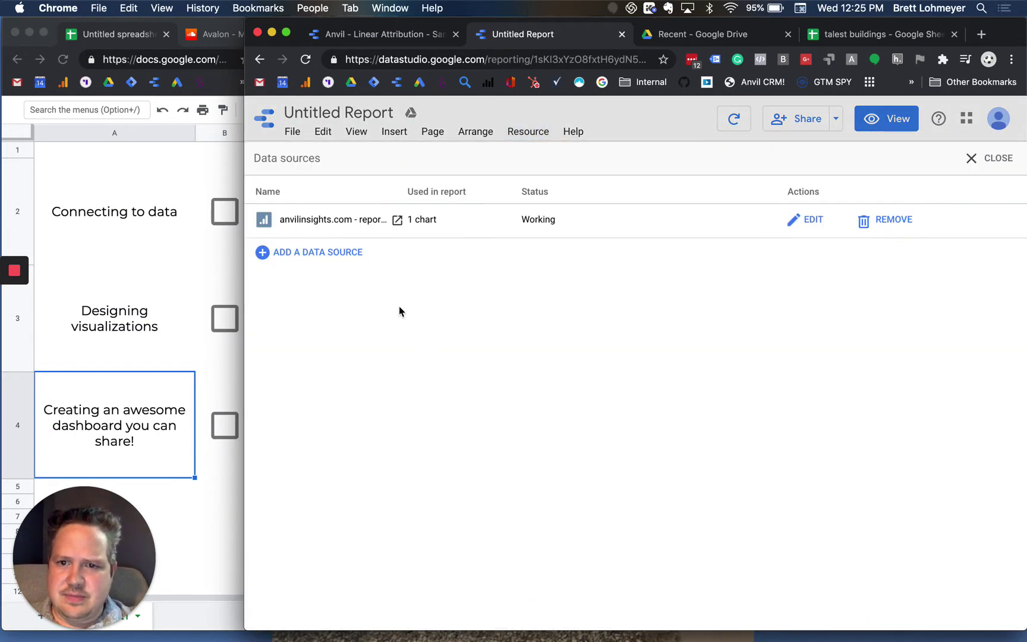
left_click(809, 221)
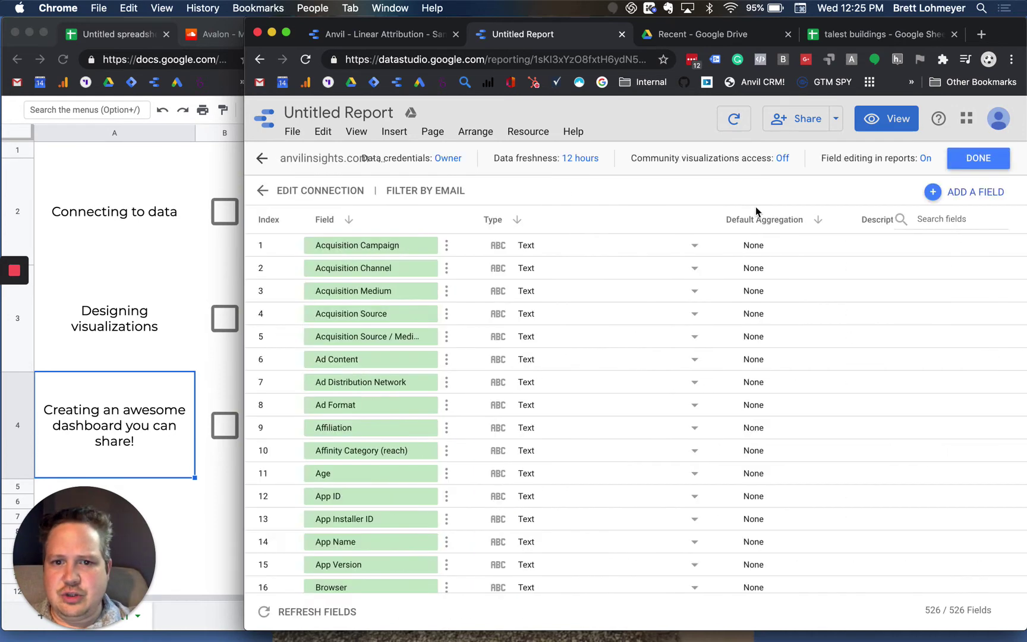
scroll(397, 454, "down", 15)
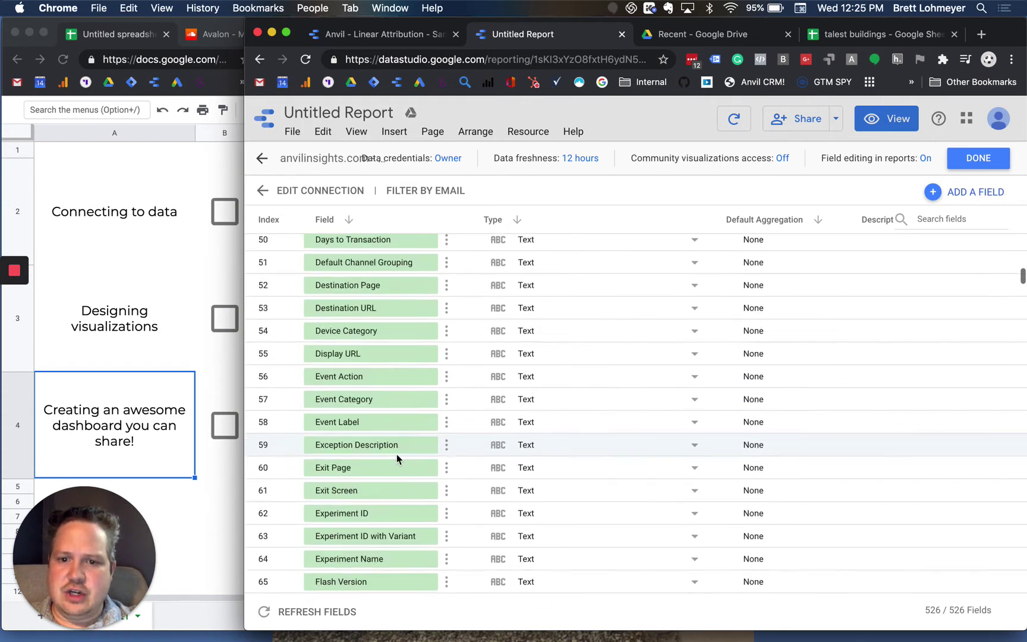
scroll(397, 453, "up", 15)
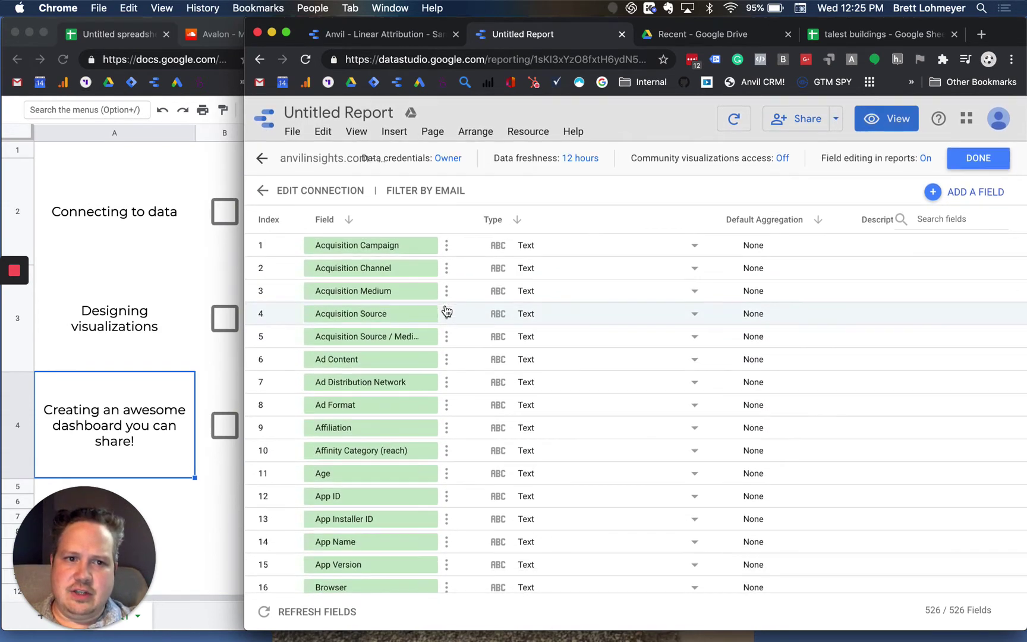
left_click(724, 163)
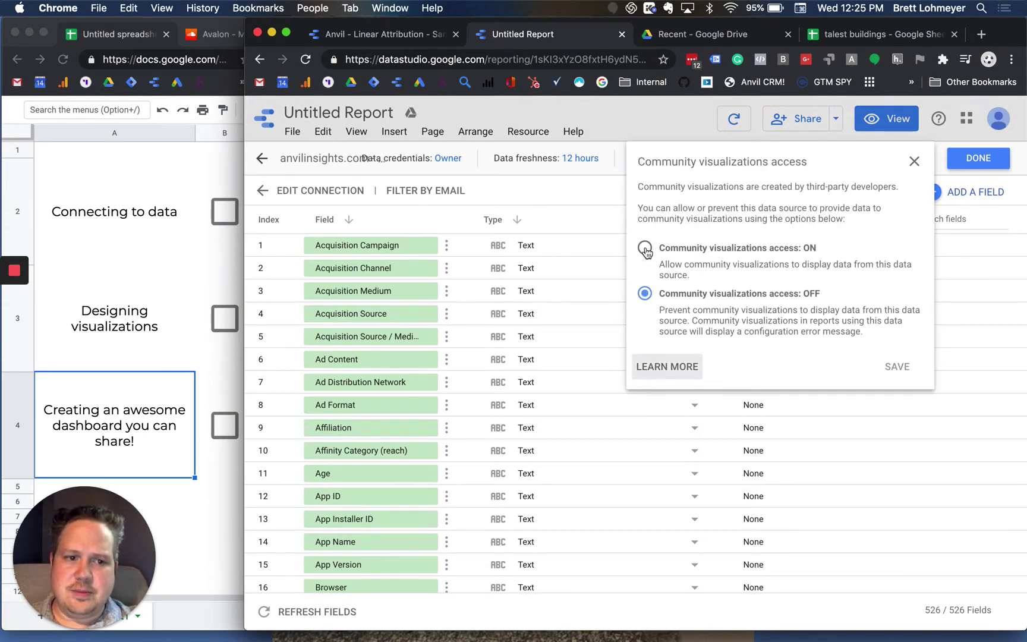
left_click(645, 249)
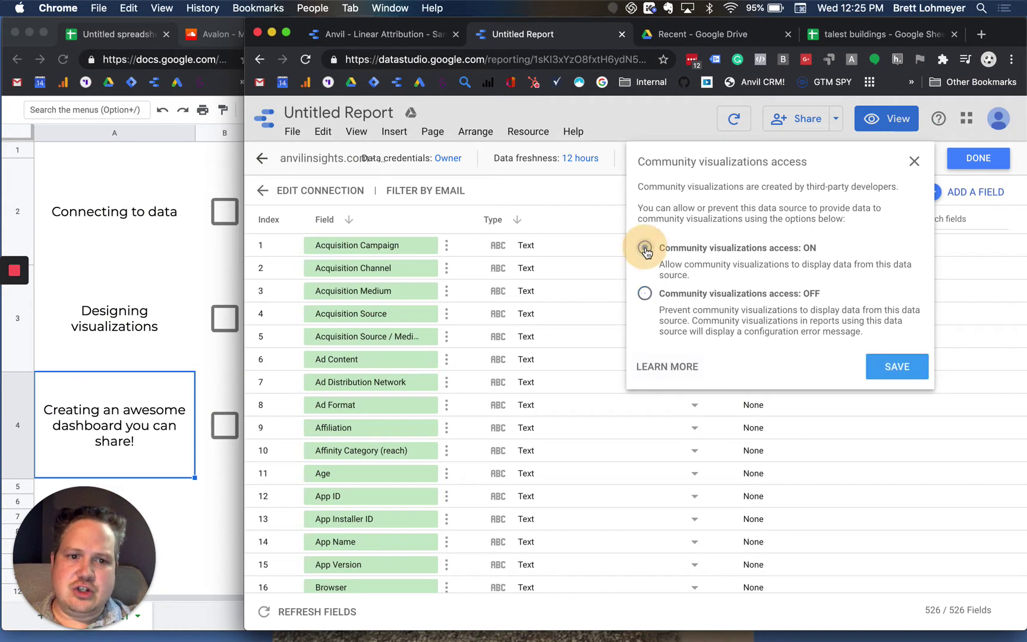
left_click(902, 373)
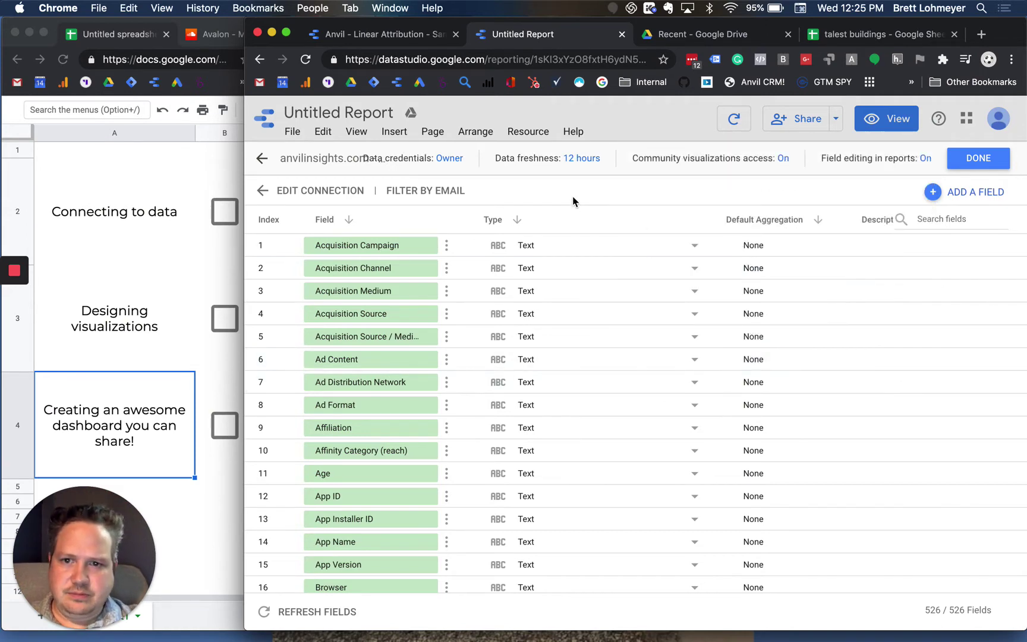
- Leave Data freshness unchanged, finish editing the source, and bring up the data connectors
left_click(558, 162)
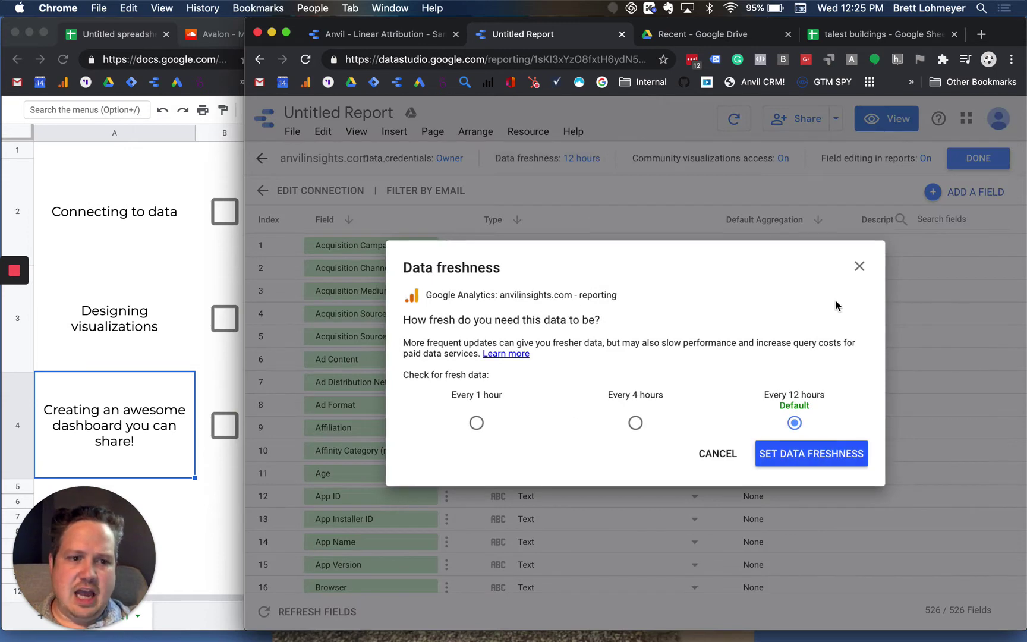
left_click(860, 268)
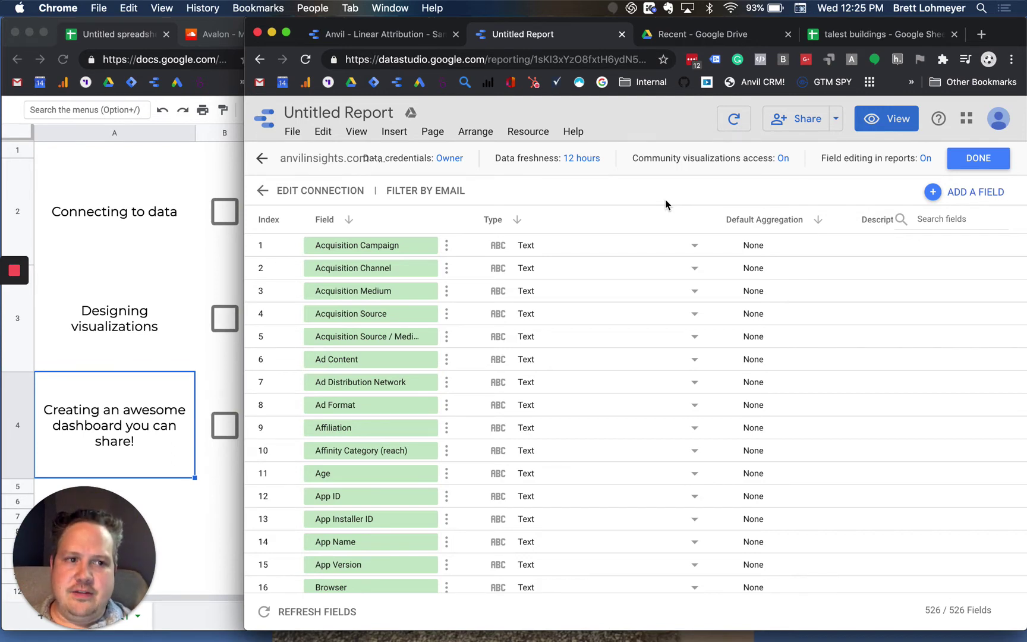
left_click(979, 158)
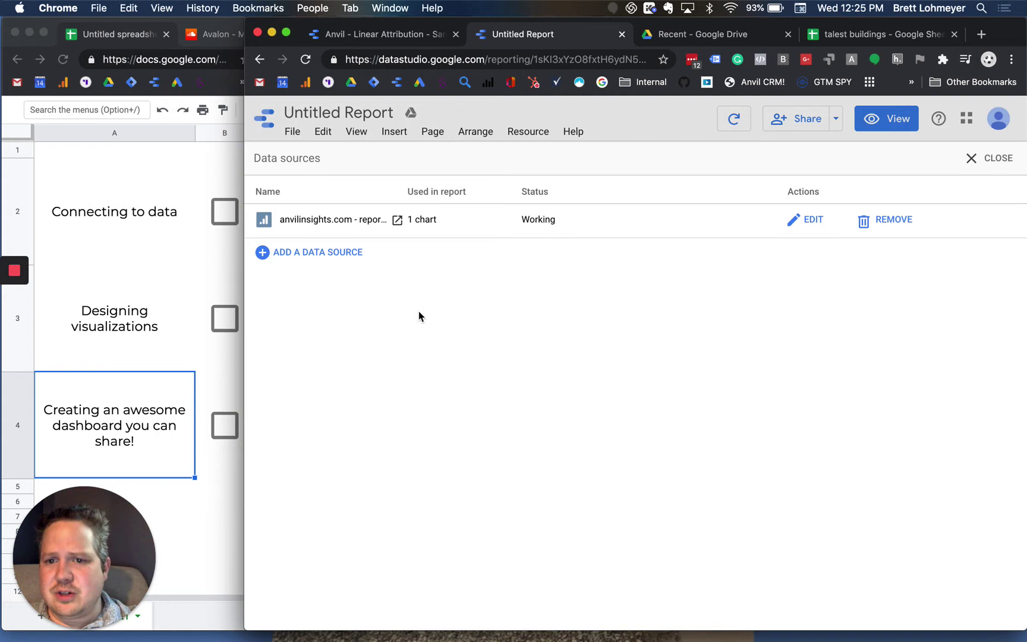
left_click(340, 253)
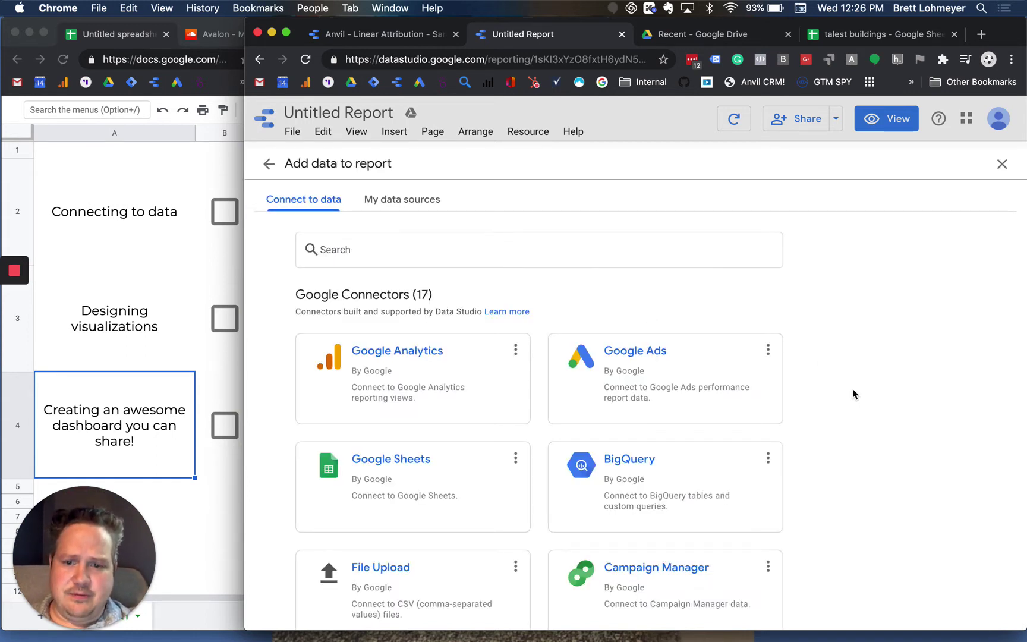
- Check talest buildings' Sheet1 source link and the buildings-table sheet, then go to Google Drive
left_click(851, 37)
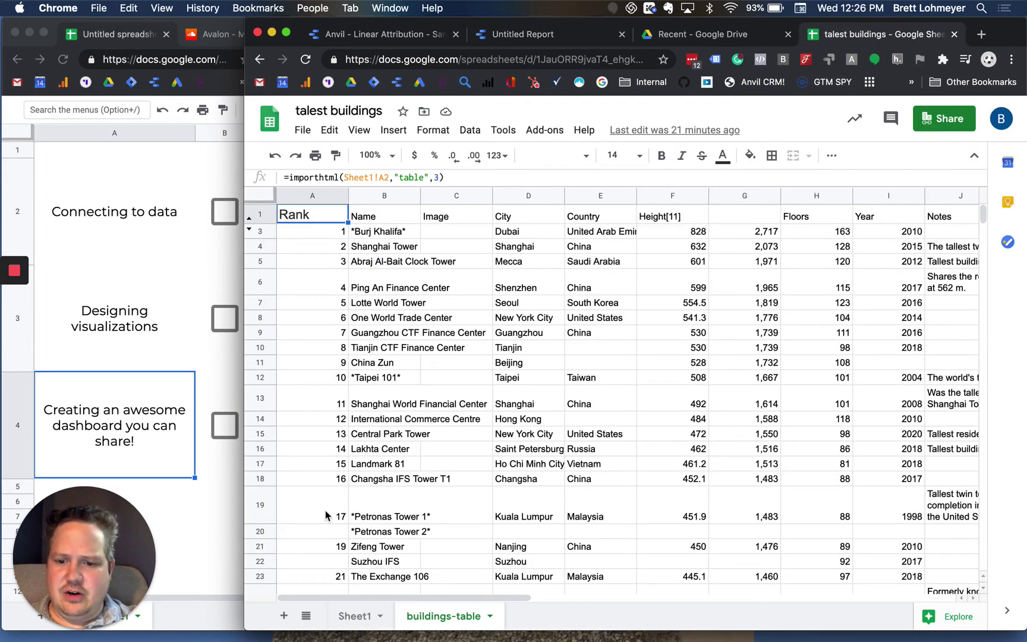
left_click(343, 620)
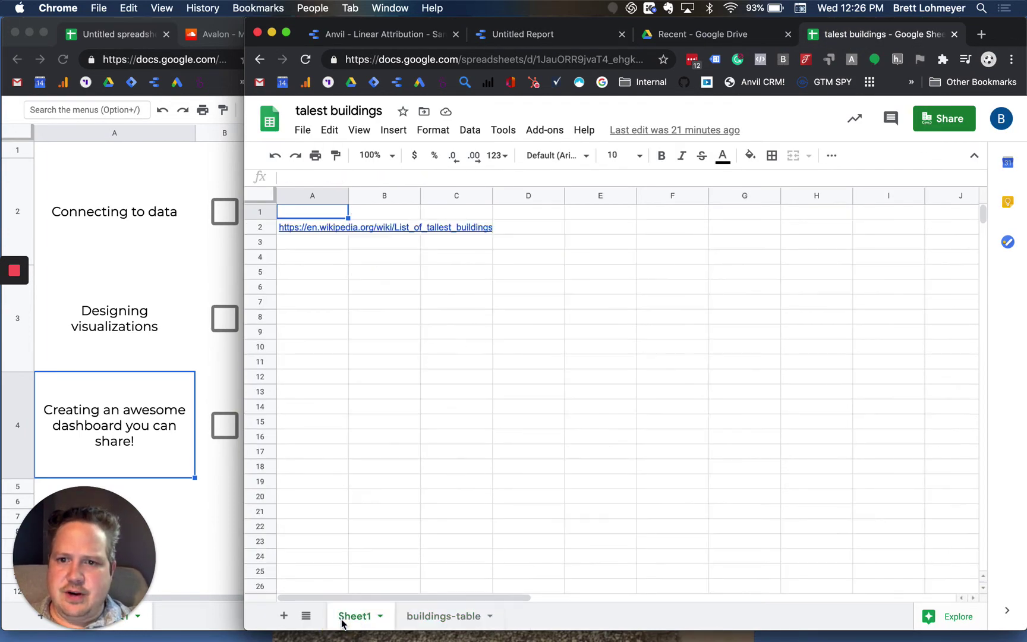
left_click(444, 617)
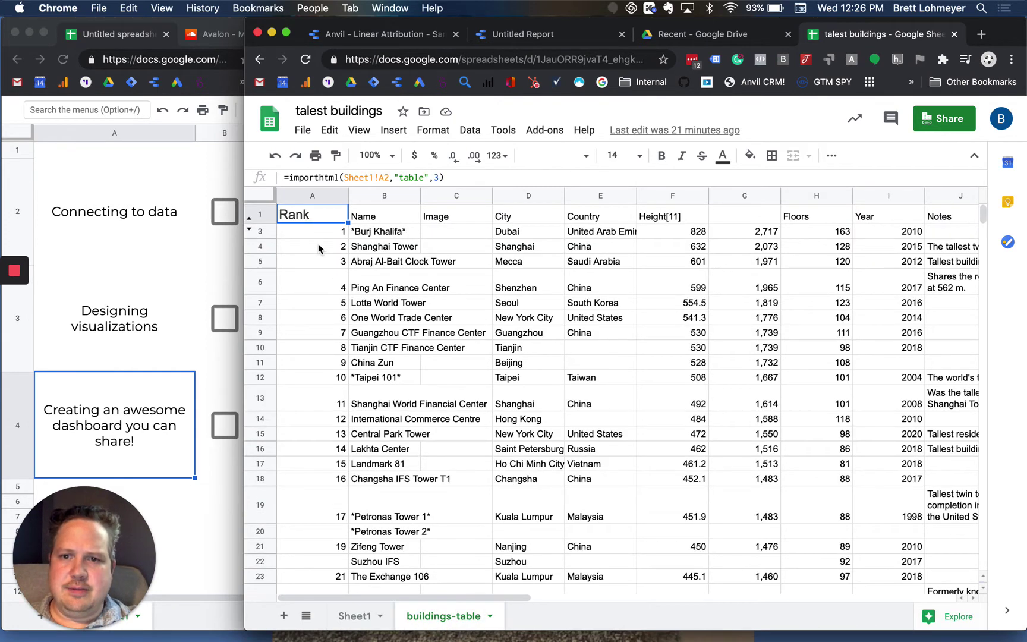
left_click(685, 34)
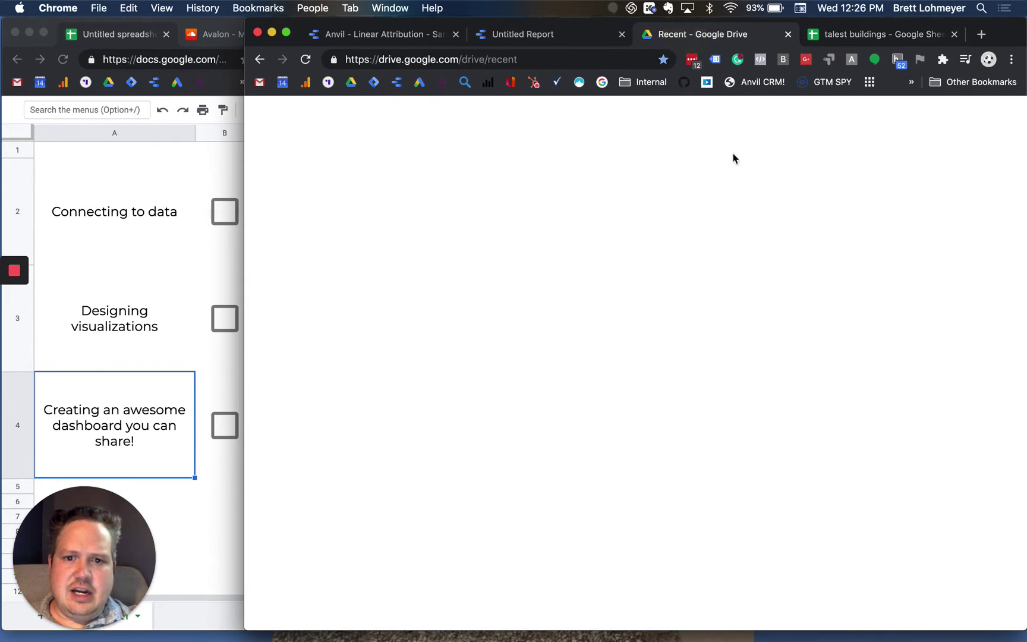
- Connect talest buildings > buildings-table through Google Sheets and review its 10 fields
left_click(585, 36)
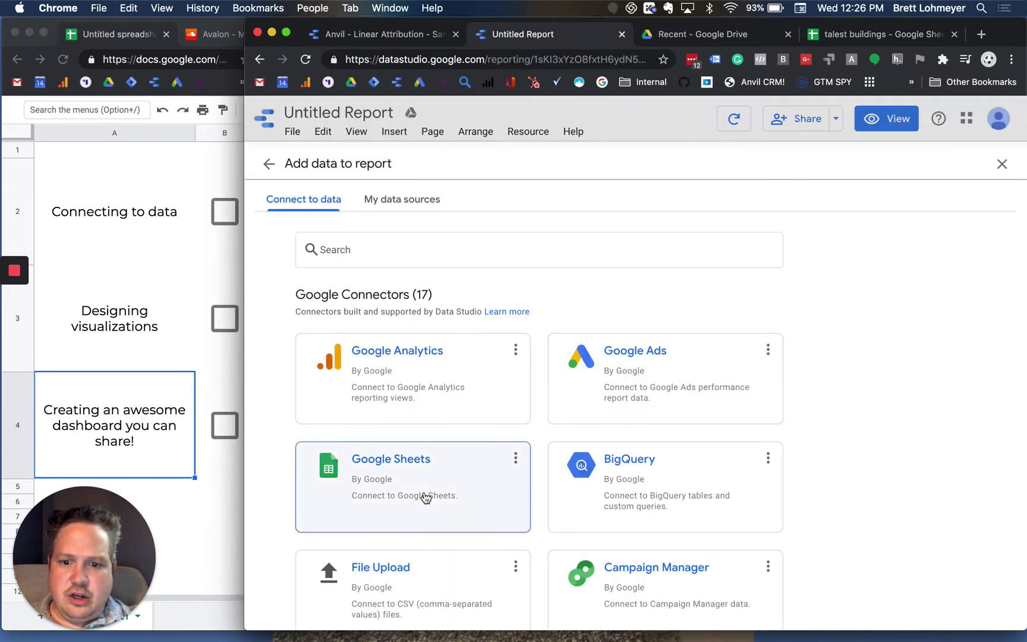
left_click(425, 498)
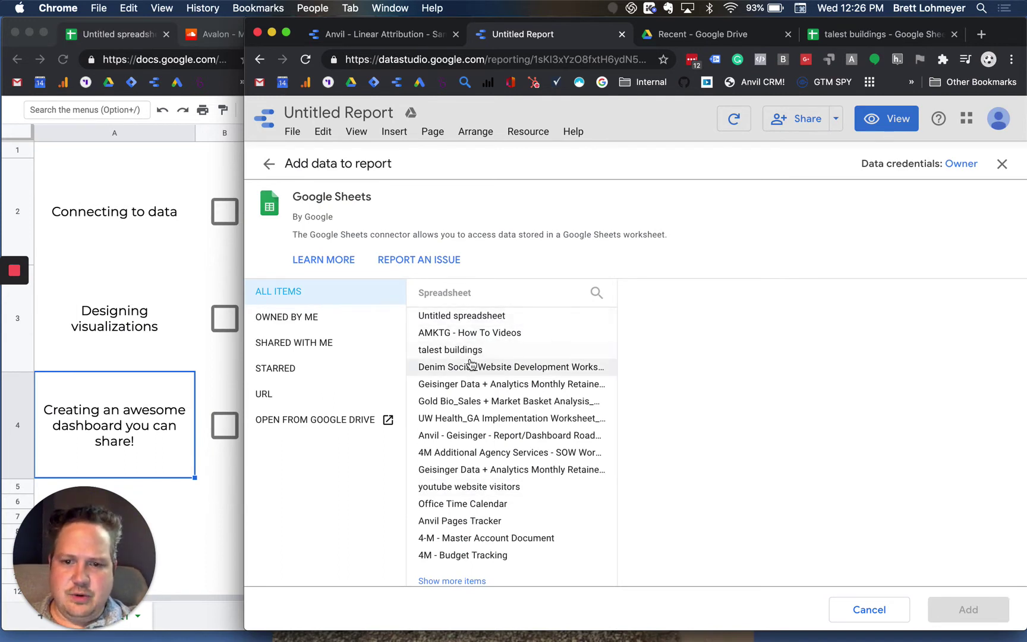
left_click(470, 350)
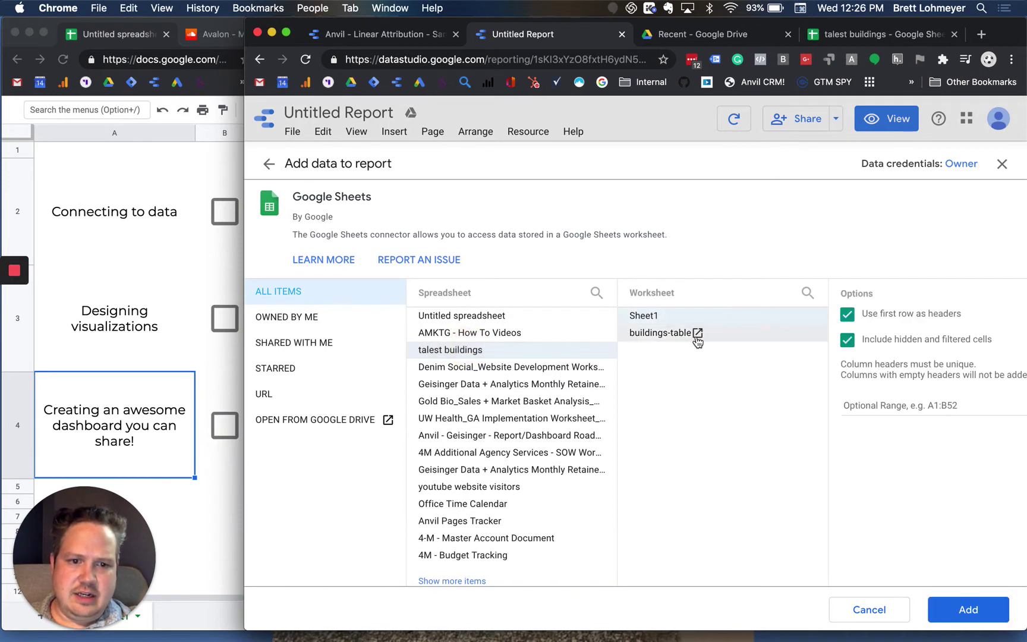
left_click(684, 333)
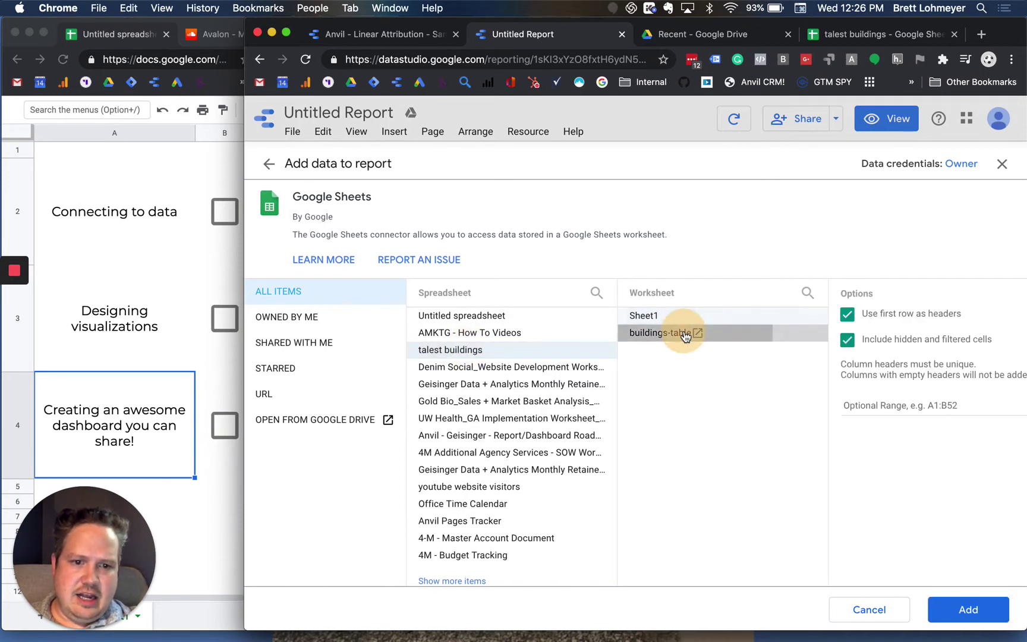
left_click(974, 609)
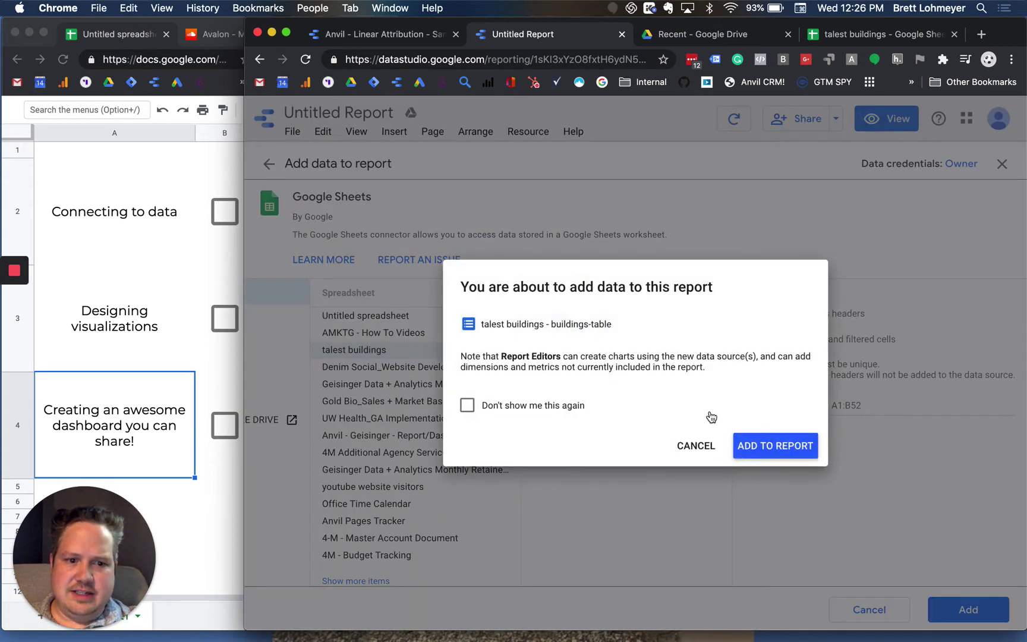
left_click(768, 452)
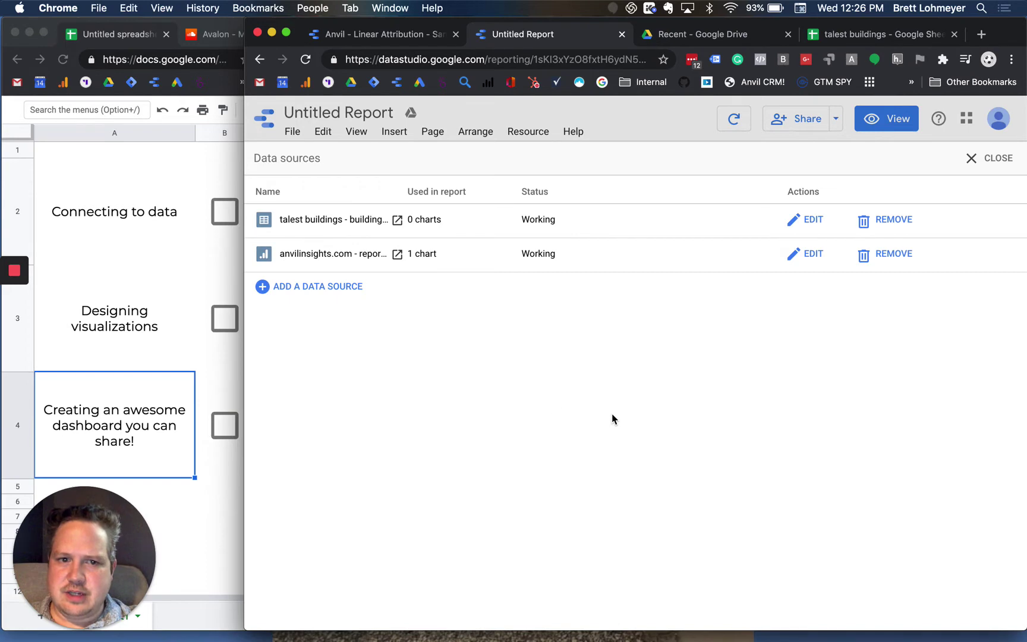
left_click(802, 221)
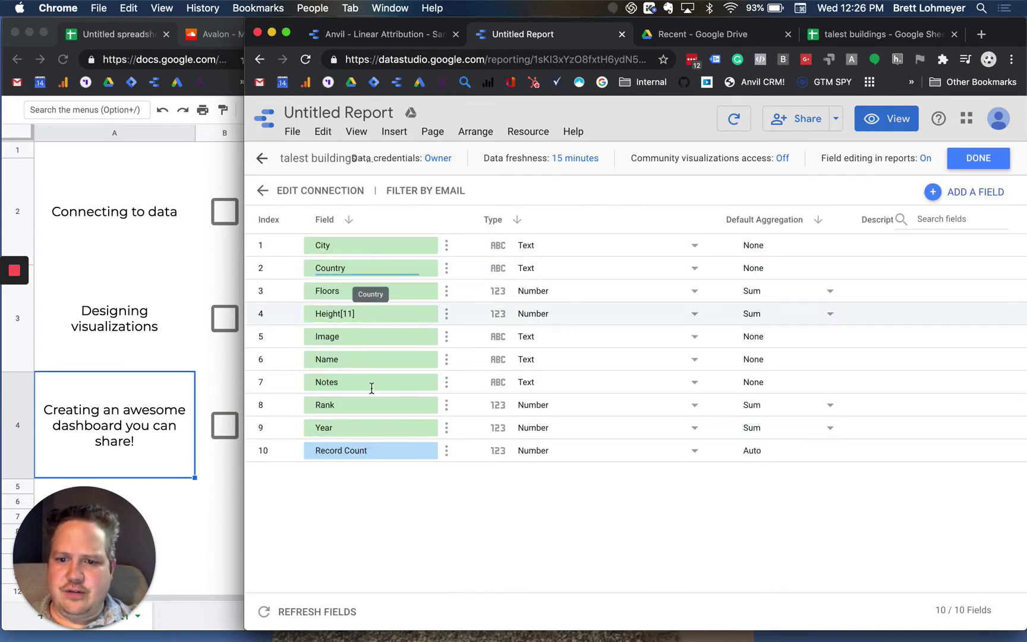
left_click(981, 159)
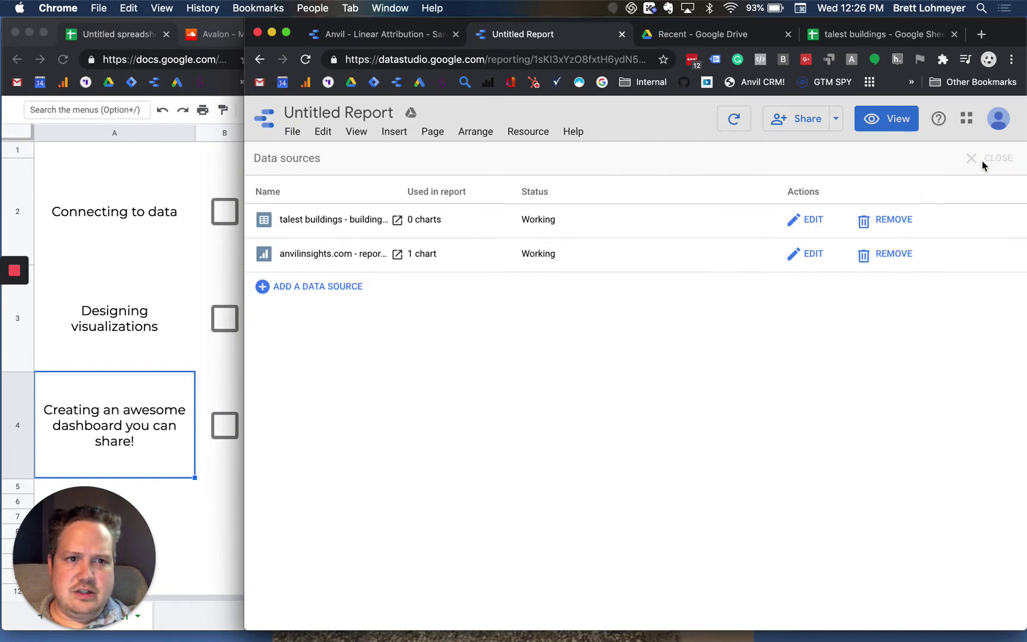
- Select the table and switch its data source to talest buildings - buildings-table
left_click(975, 159)
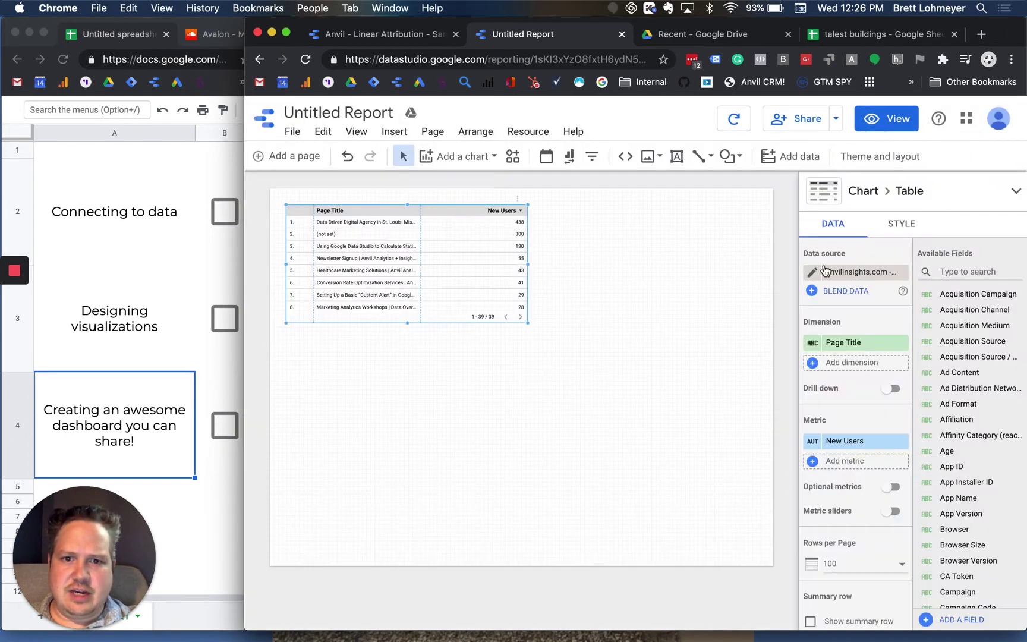
left_click(433, 362)
left_click(422, 258)
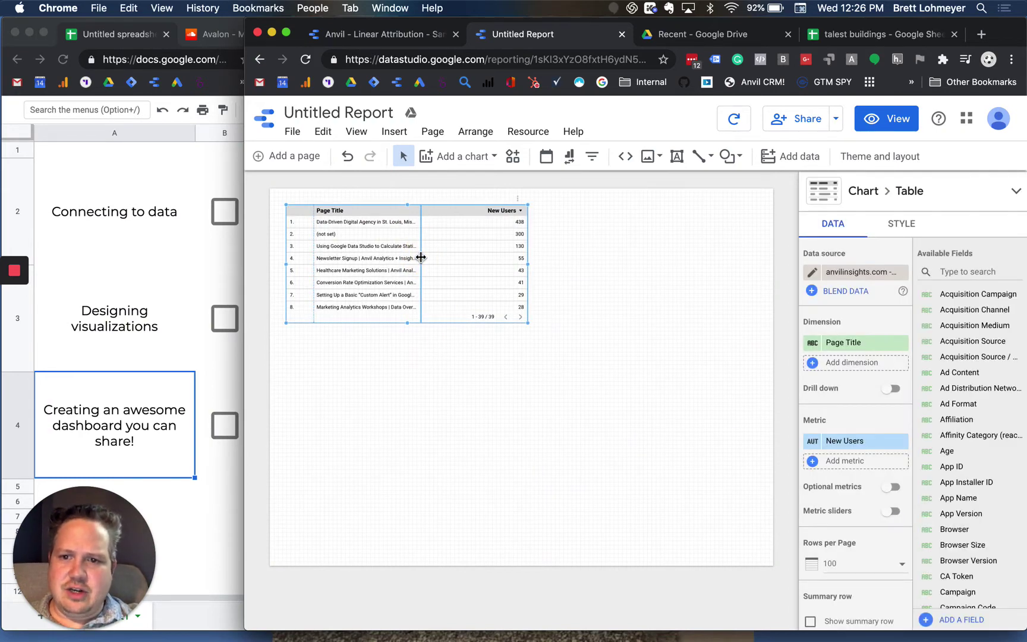
left_click(849, 273)
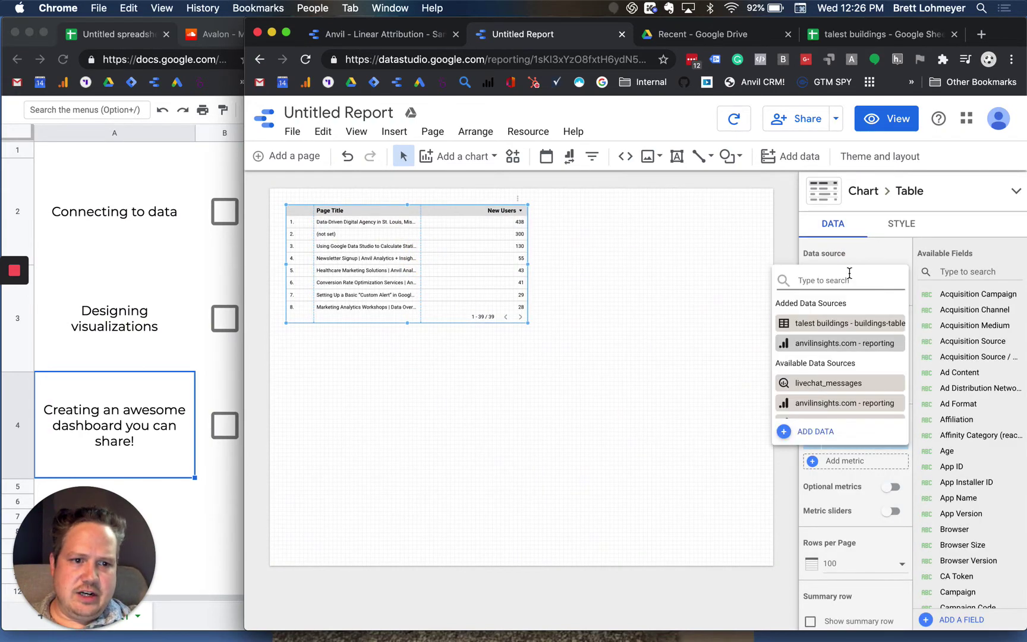
left_click(843, 324)
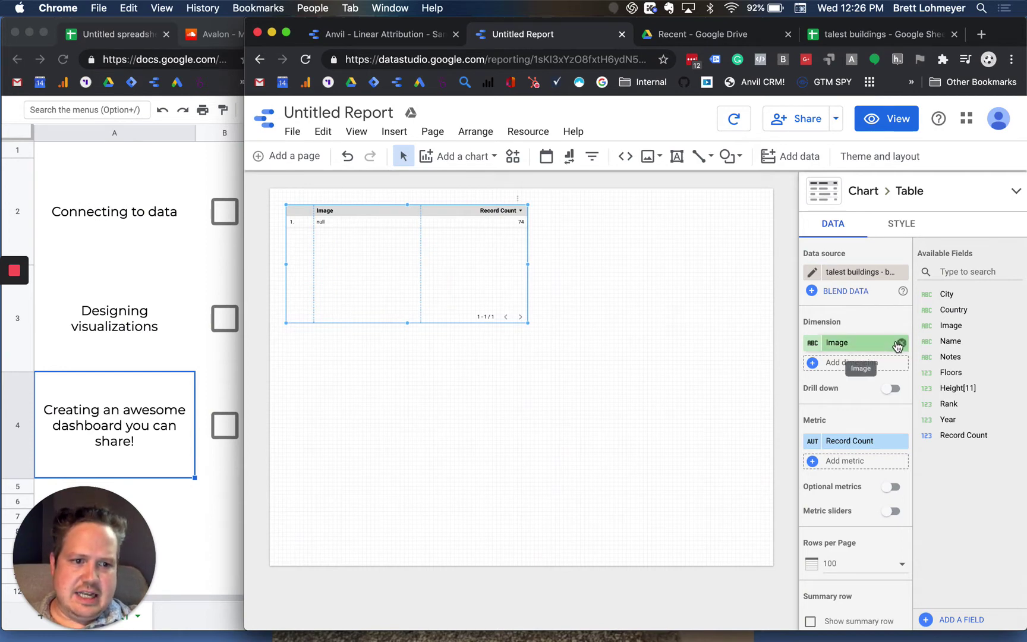
scroll(826, 535, "down", 5)
scroll(826, 535, "up", 5)
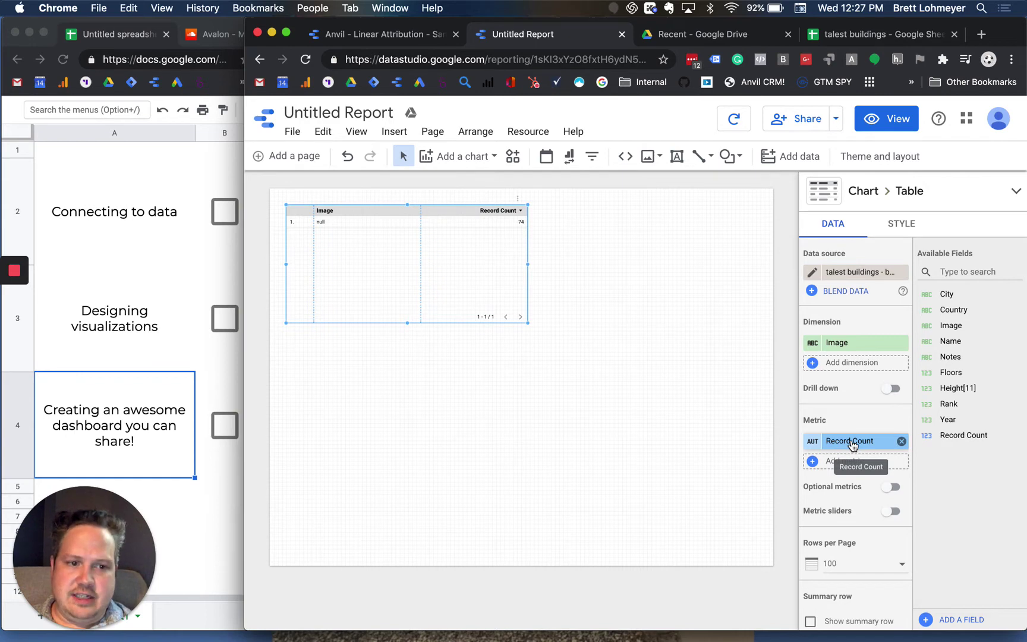
- Make Name the table's dimension and Floors, aggregated by Sum, its metric
left_click(856, 343)
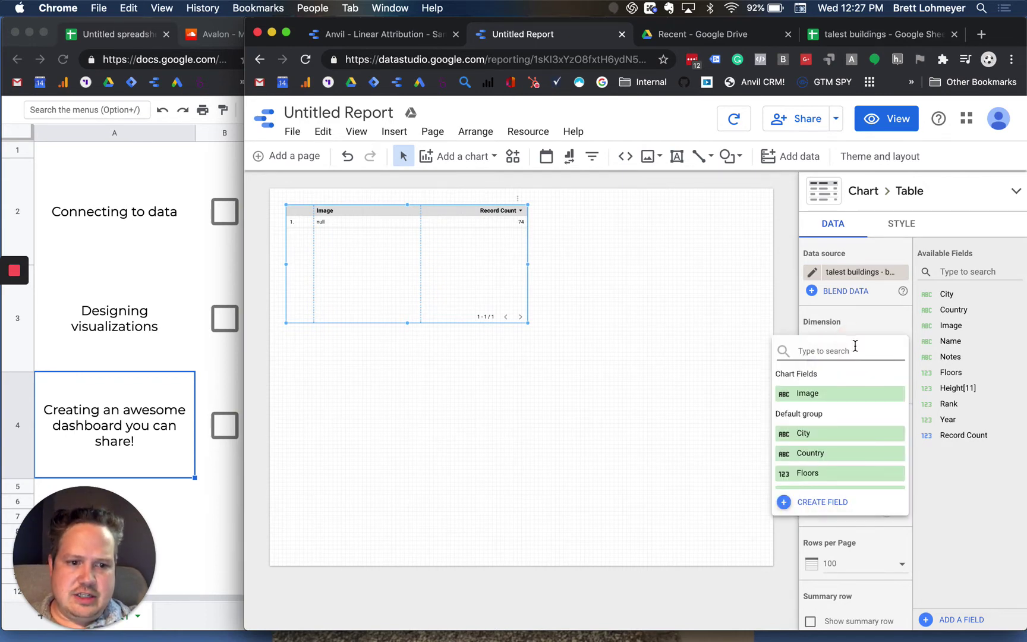
scroll(855, 433, "down", 5)
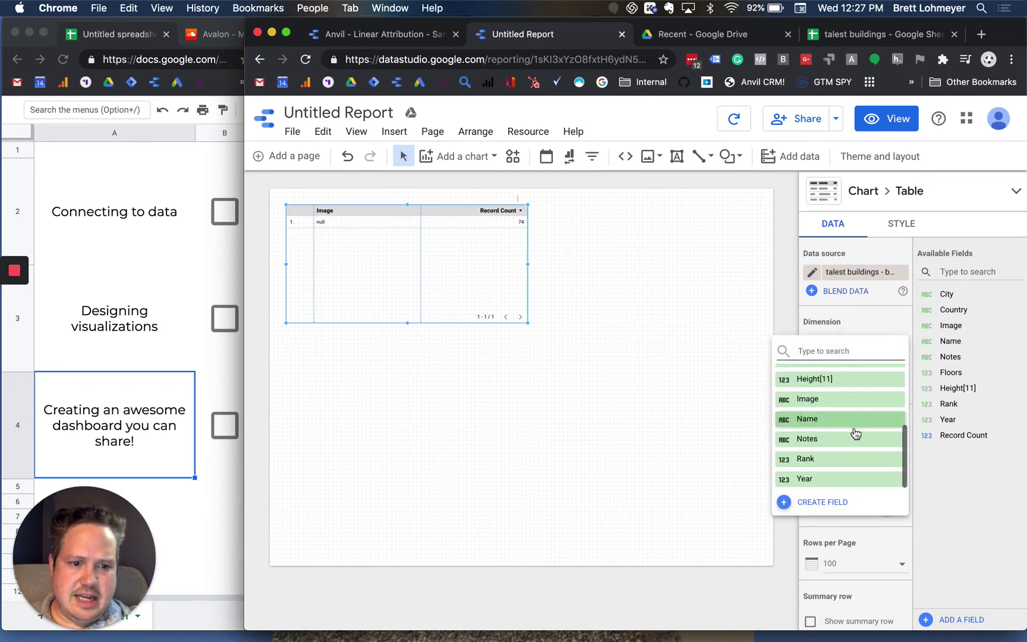
left_click(854, 426)
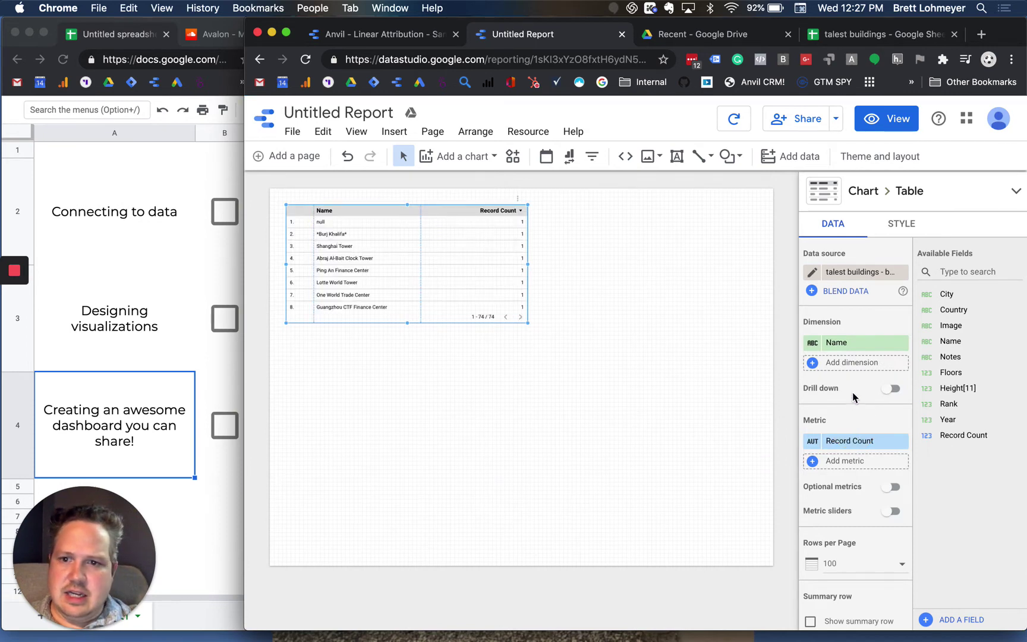
left_click(846, 445)
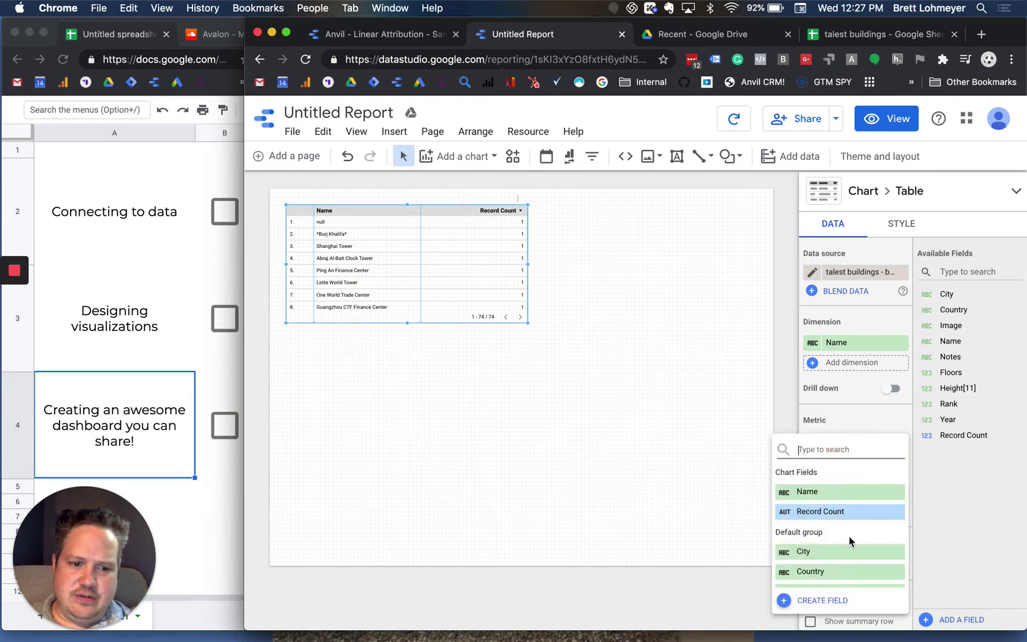
scroll(850, 538, "down", 1)
scroll(849, 536, "down", 5)
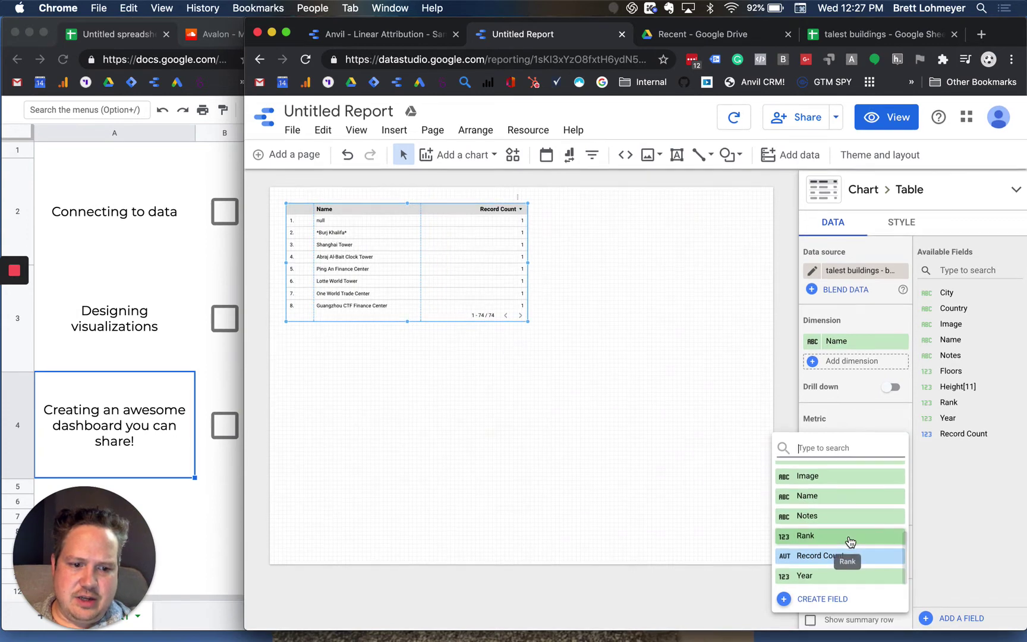
scroll(853, 525, "up", 2)
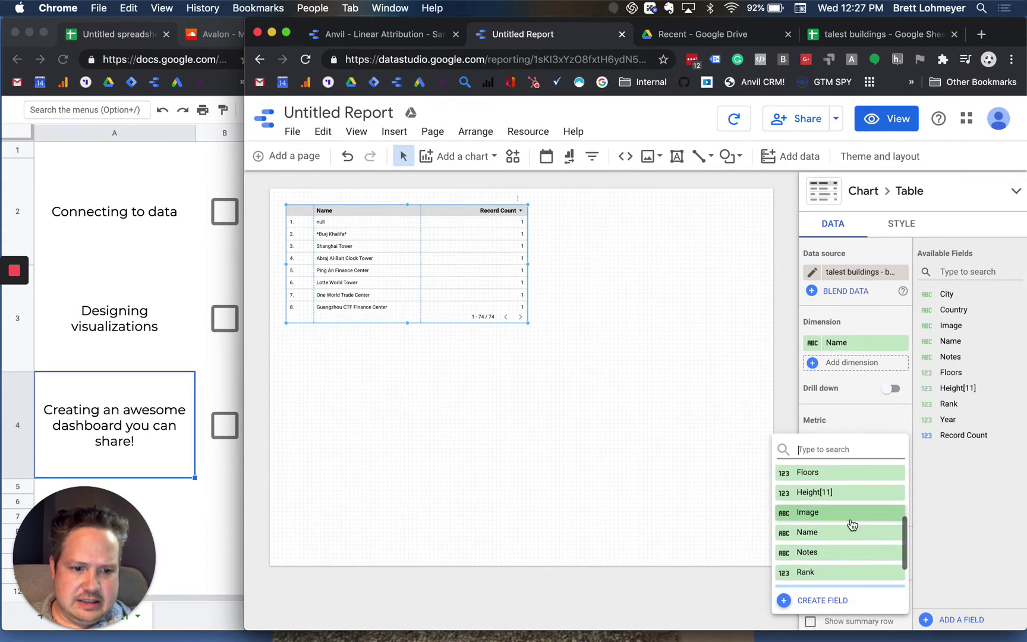
left_click(853, 478)
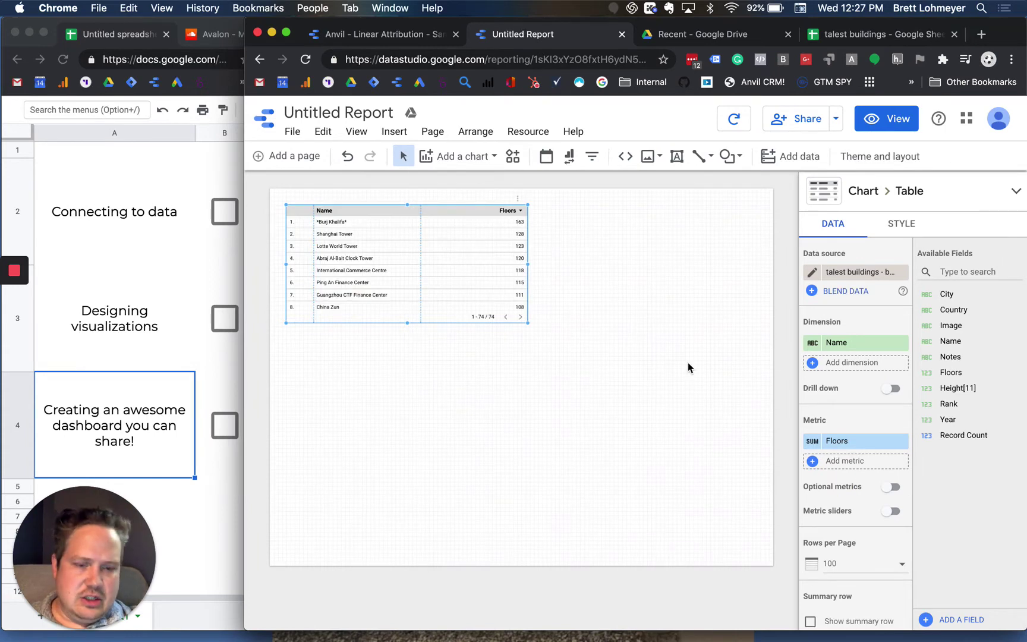
left_click(814, 441)
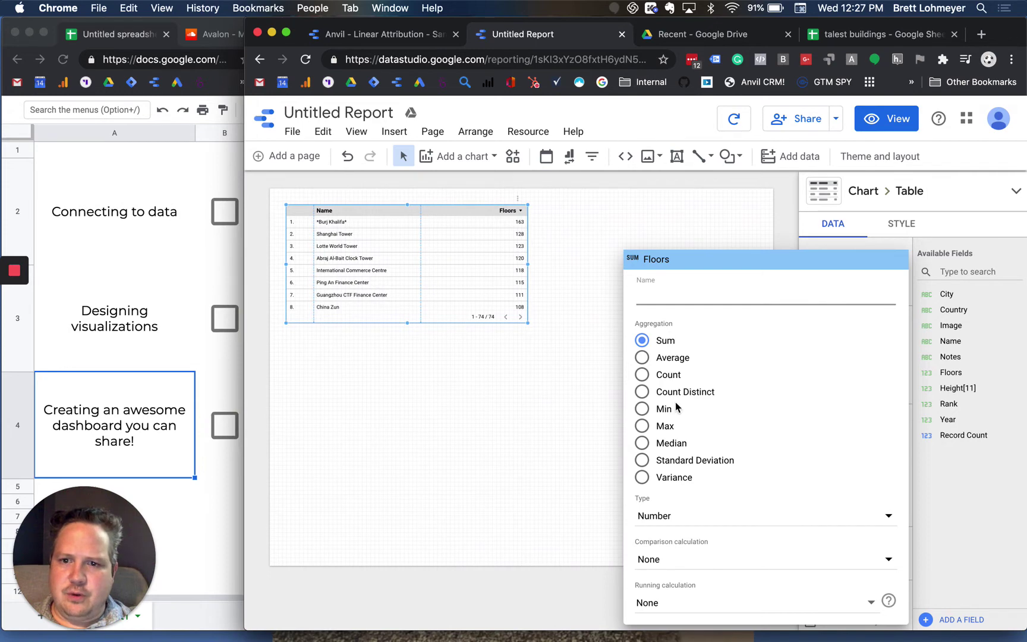
left_click(571, 379)
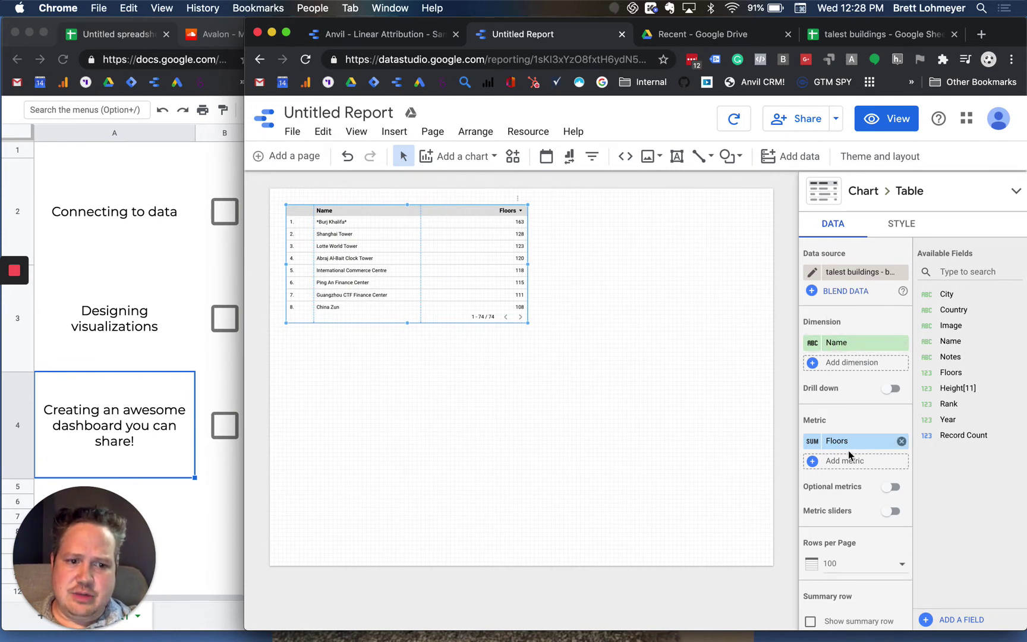
- Show a summary row totaling 6,212 floors and drag the table taller to 26 visible rows
scroll(861, 504, "down", 1)
scroll(861, 504, "down", 5)
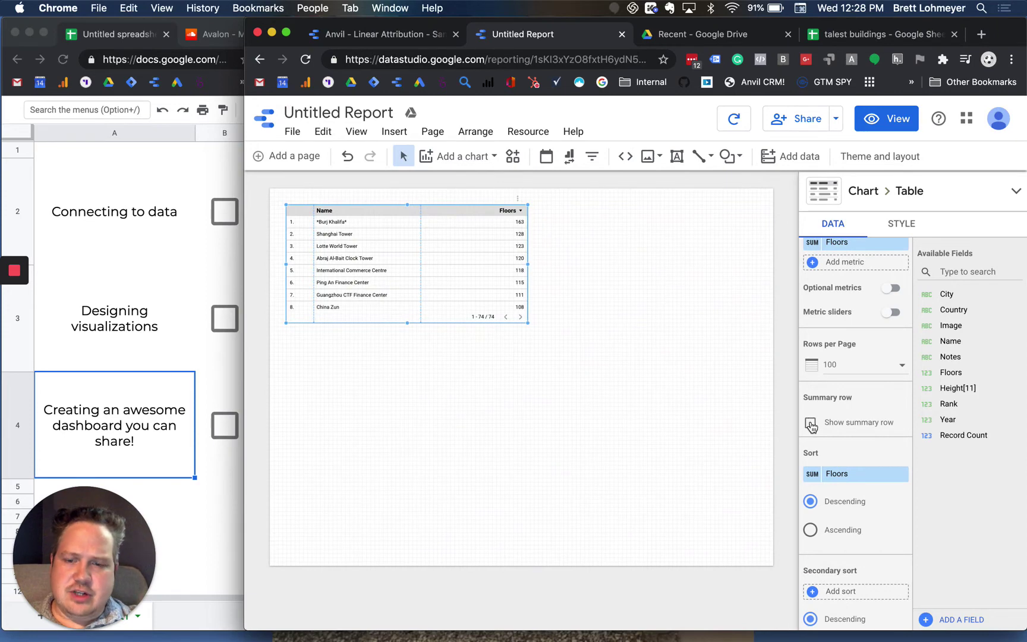
left_click(811, 423)
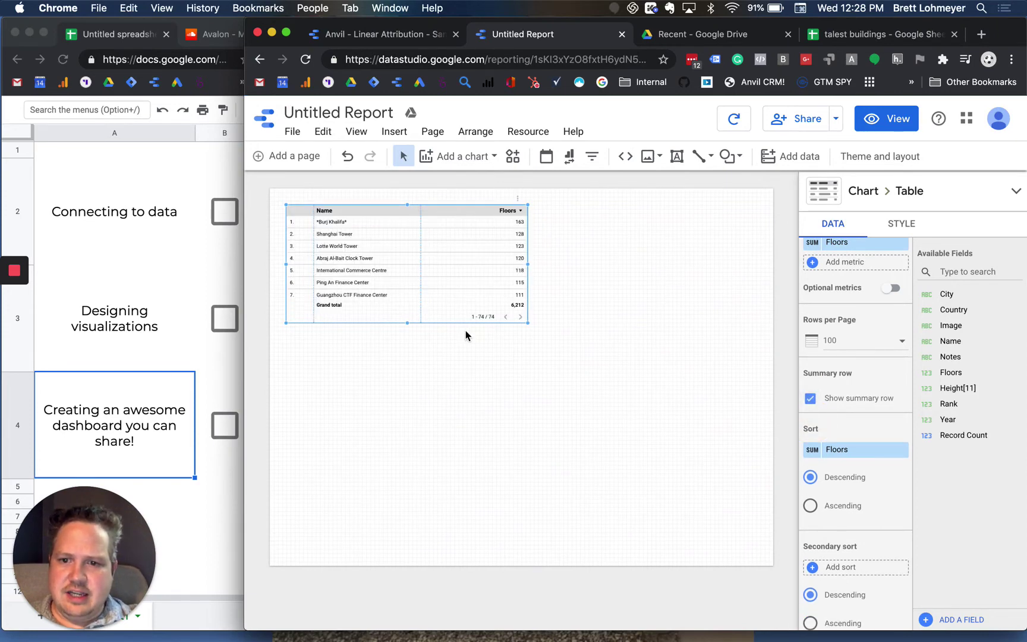
left_click(410, 322)
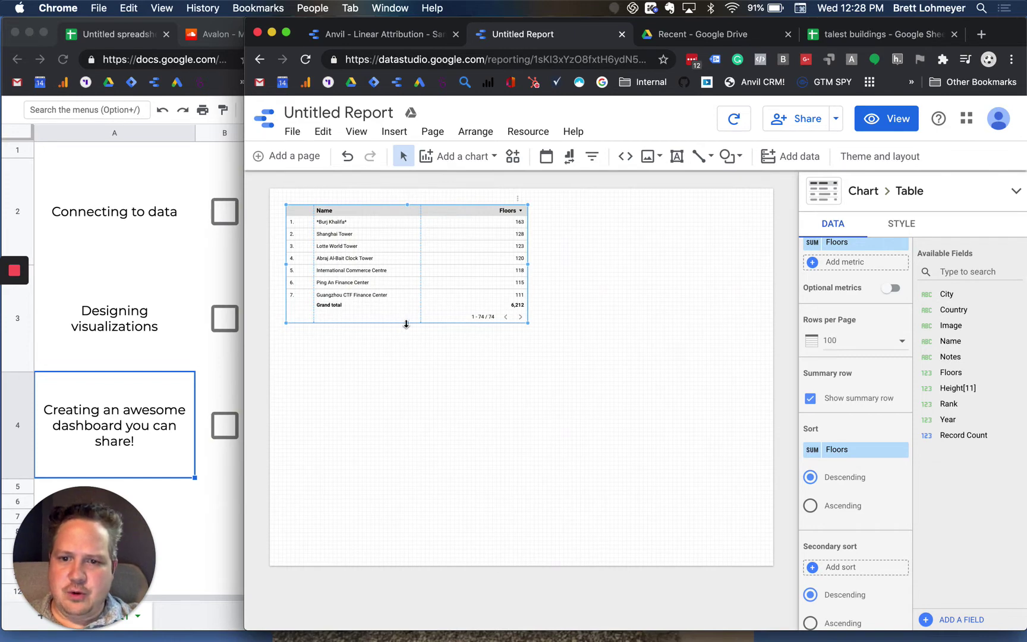
left_click(406, 326)
left_click_drag(406, 328, 417, 559)
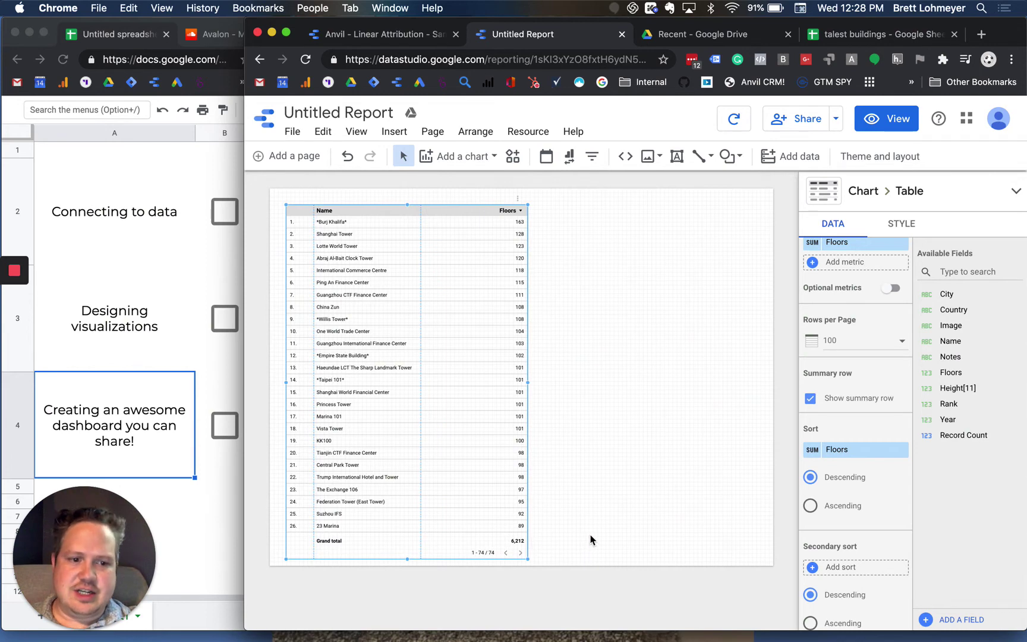
- Replace the Floors sort with Name in ascending order so buildings list alphabetically
scroll(874, 490, "down", 3)
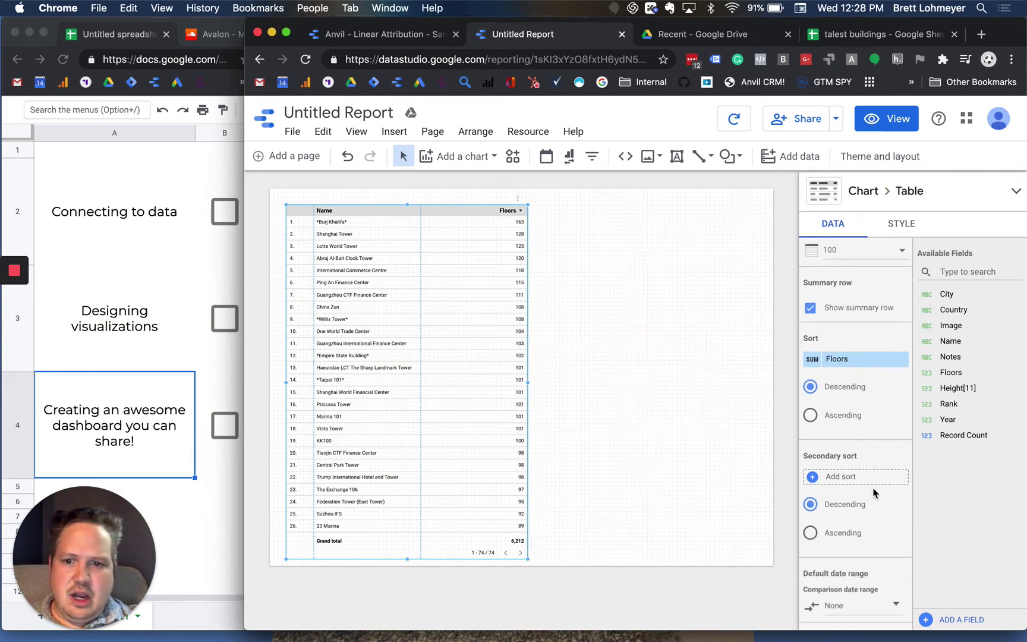
scroll(874, 490, "up", 5)
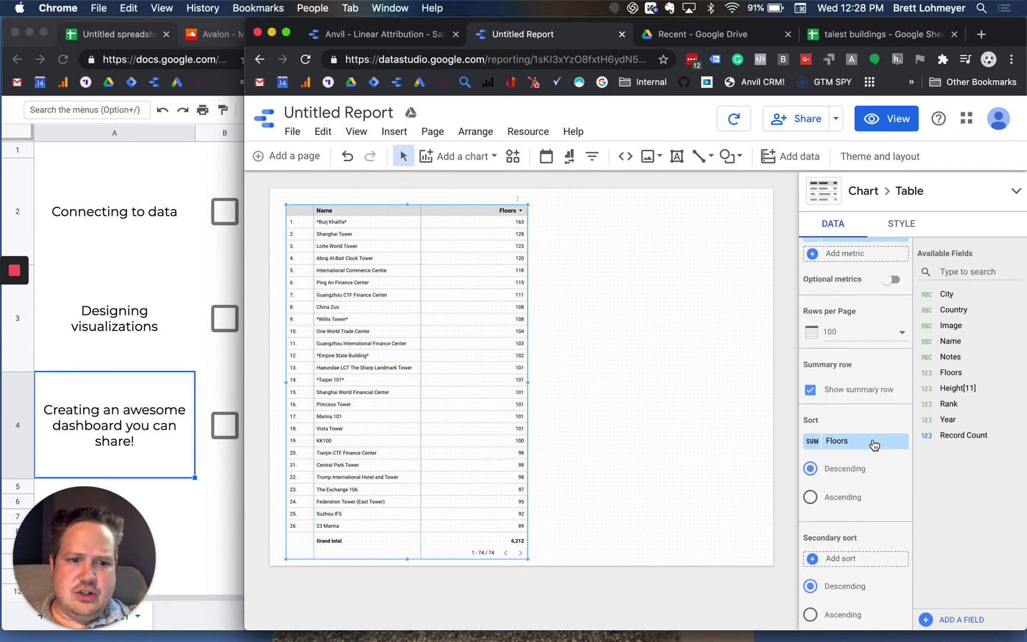
scroll(874, 446, "down", 1)
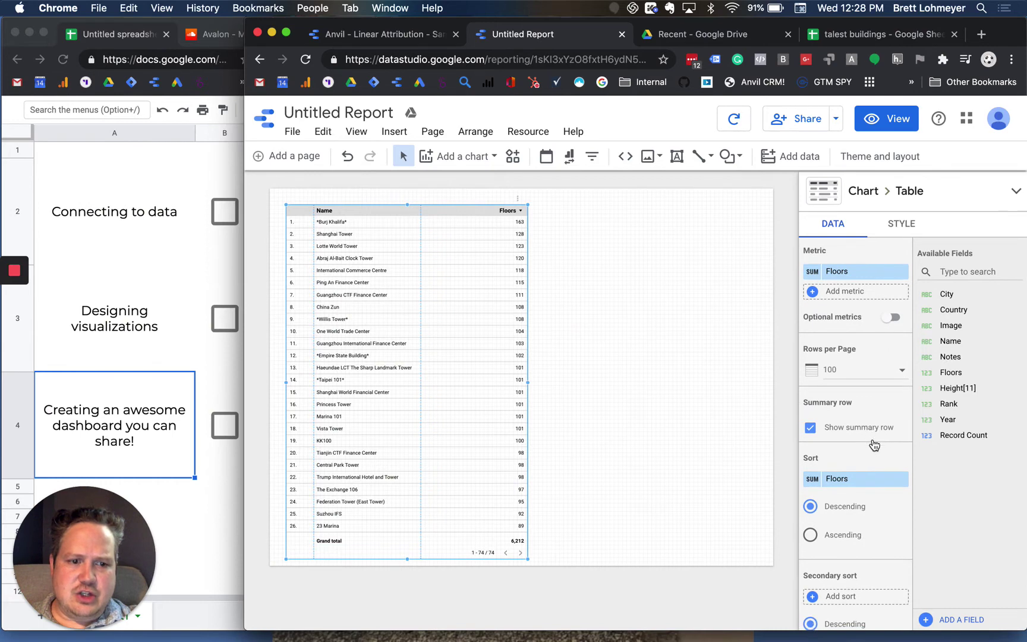
left_click(862, 486)
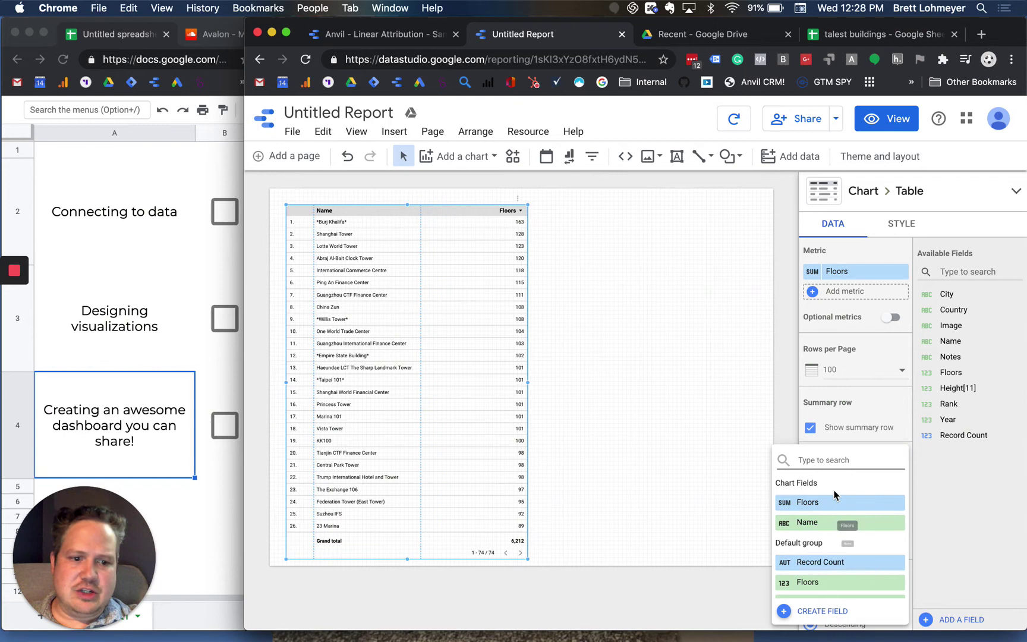
left_click(817, 526)
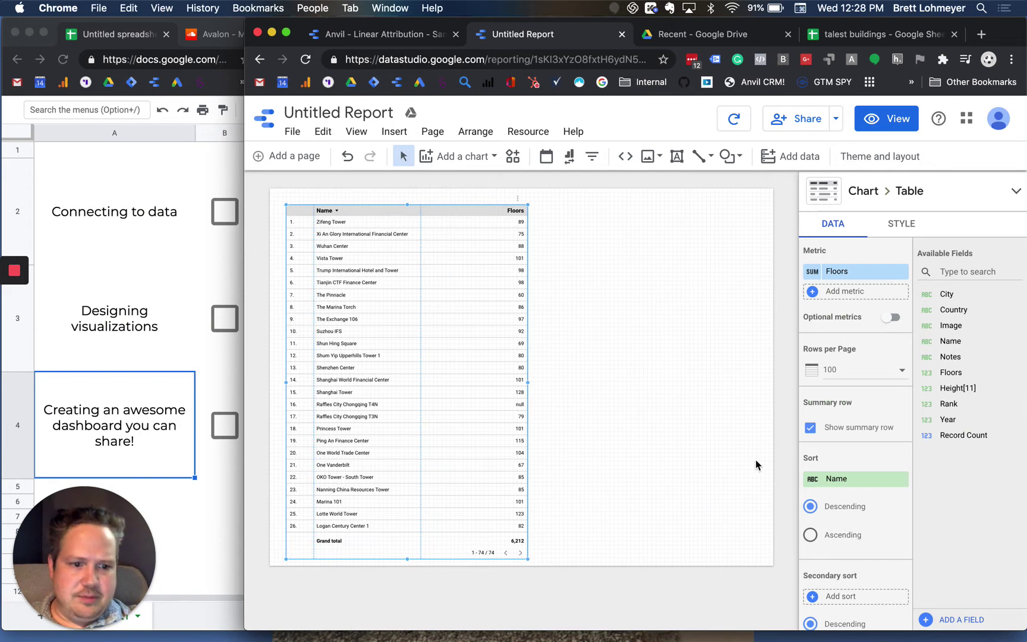
left_click(813, 538)
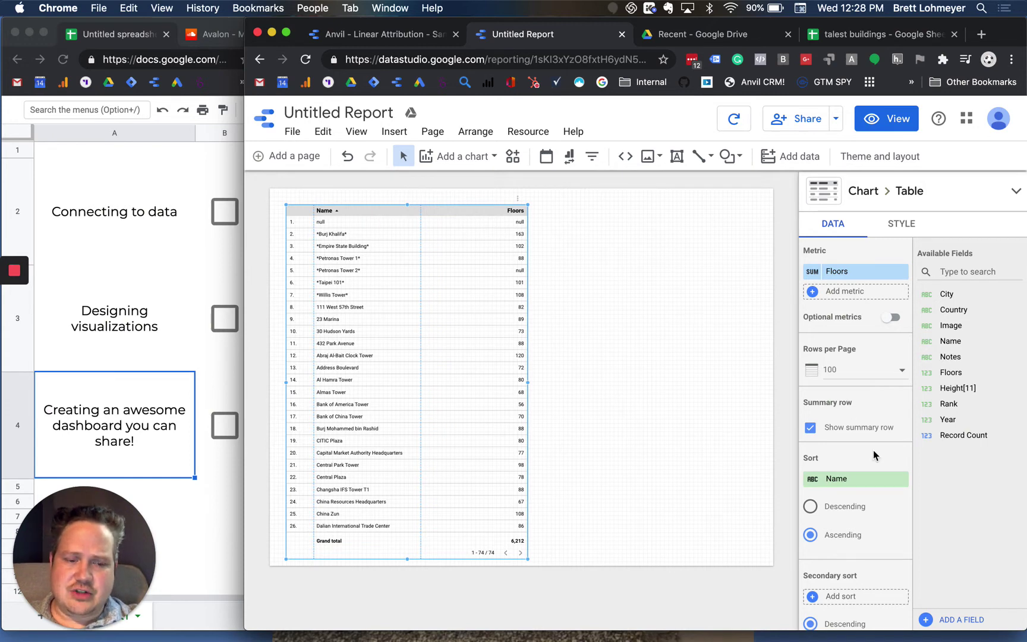
scroll(874, 455, "down", 5)
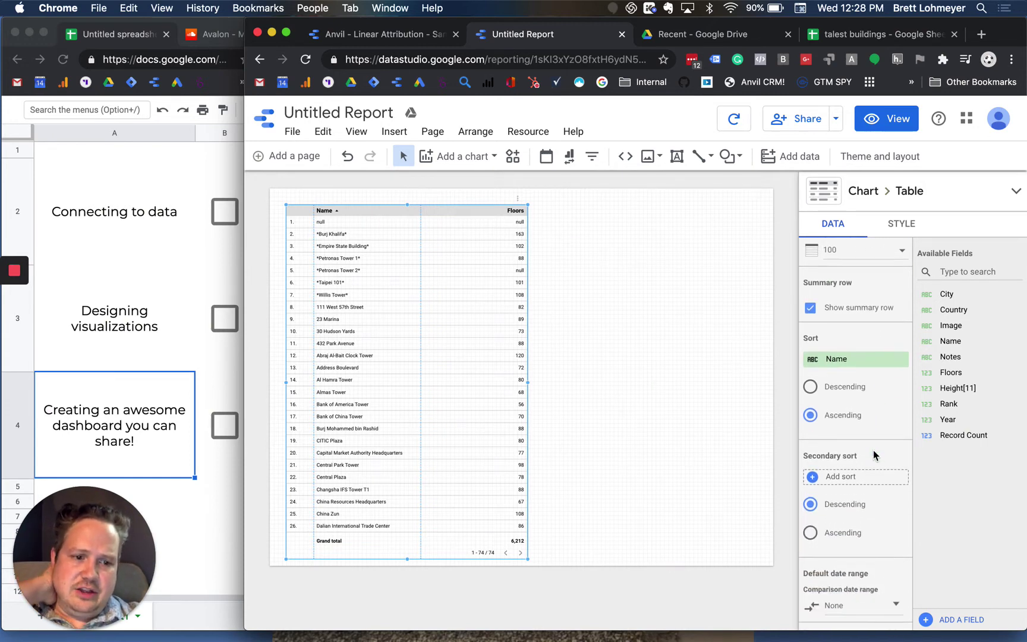
scroll(873, 450, "down", 1)
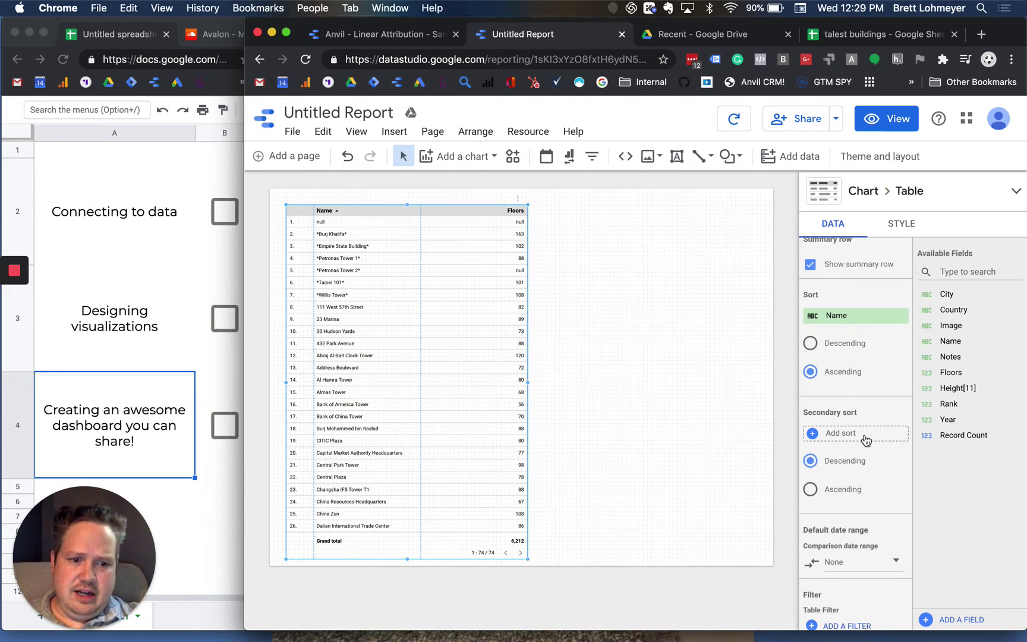
- Create and save a table filter 'remove null Name' that excludes rows where Name Is Null
scroll(871, 486, "down", 5)
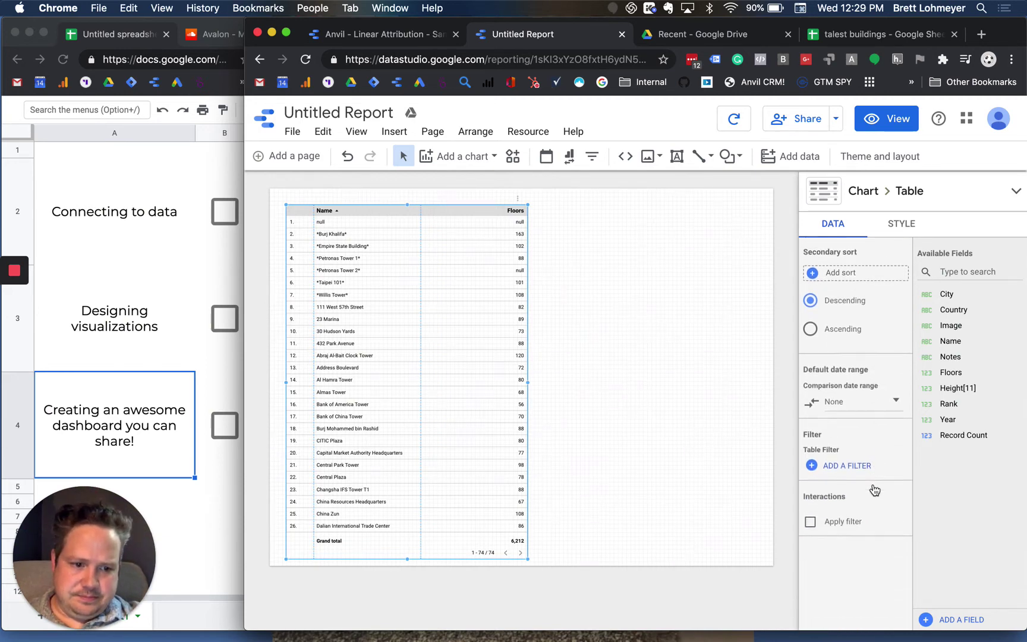
scroll(874, 490, "down", 2)
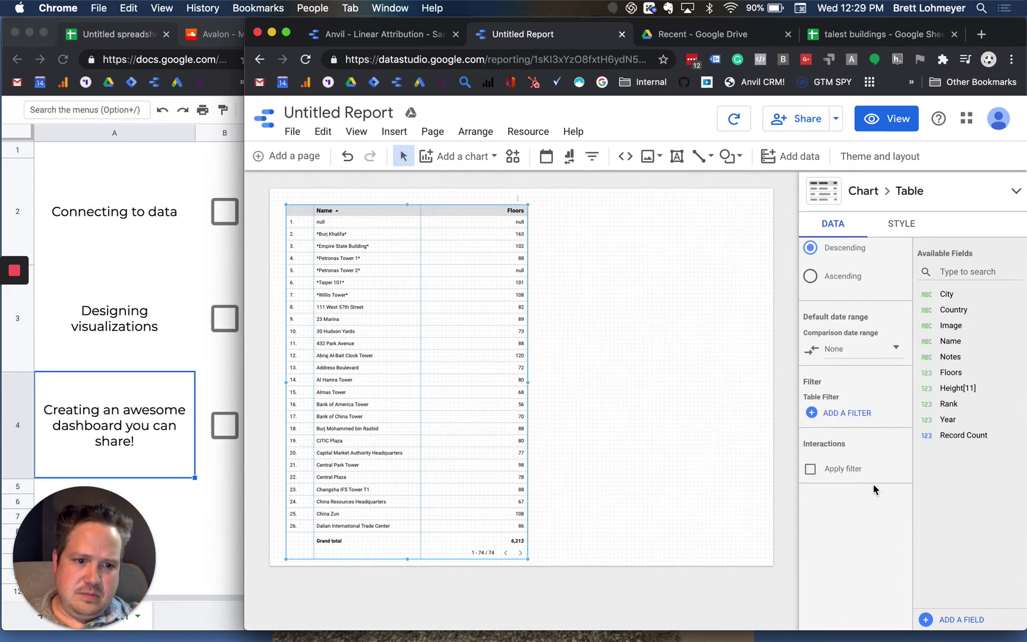
left_click(858, 419)
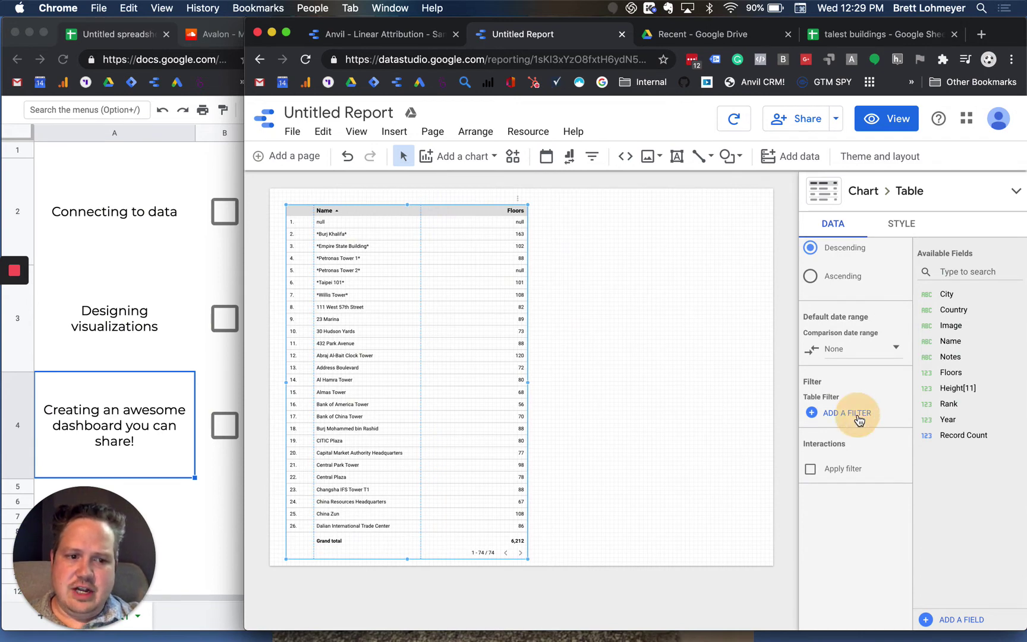
left_click(315, 401)
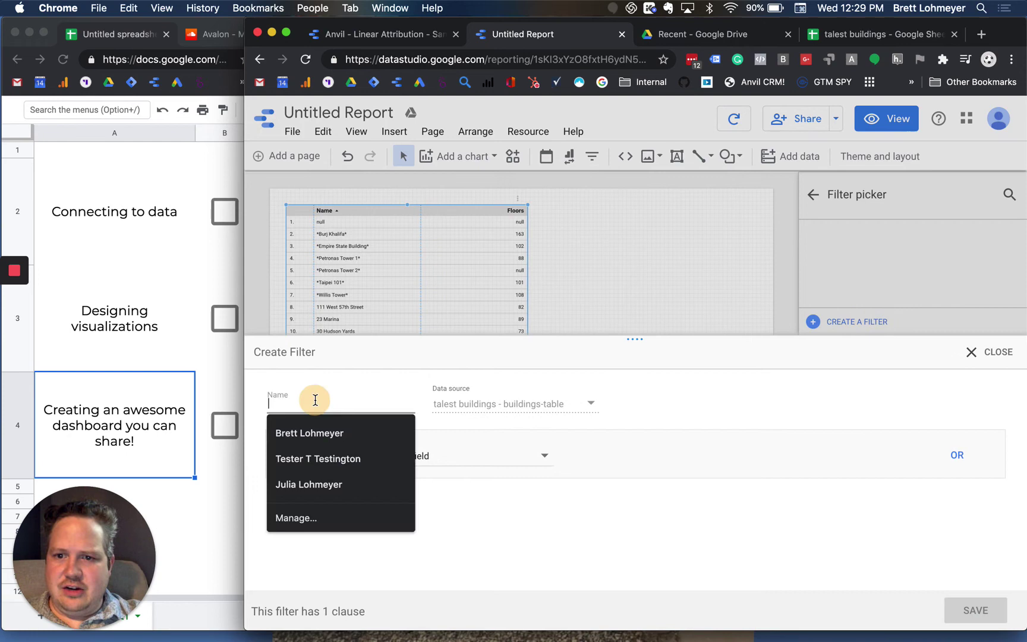
type("remove null Name")
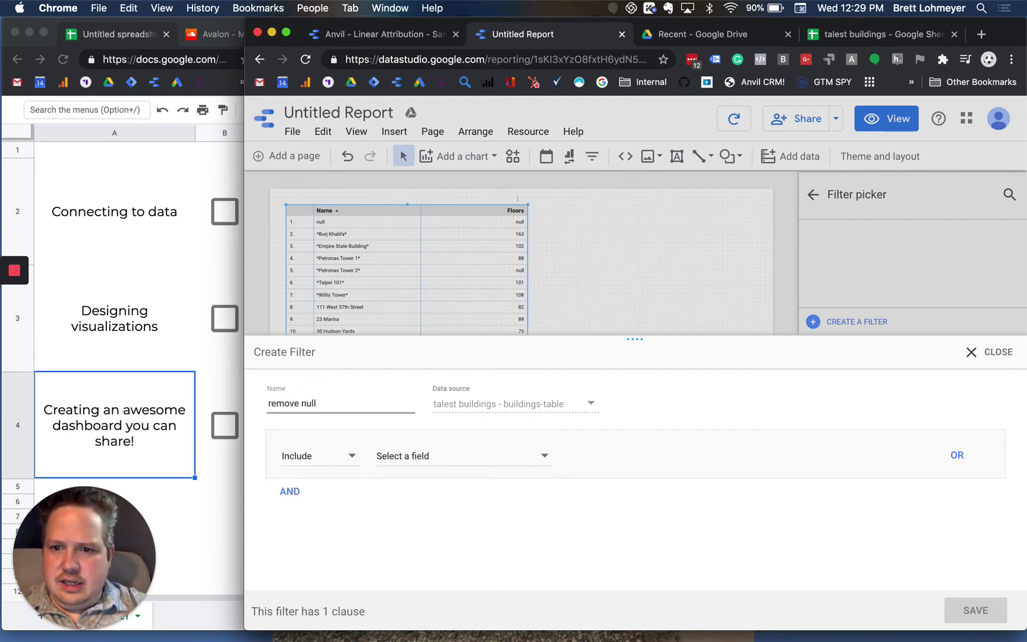
left_click(301, 462)
left_click(310, 491)
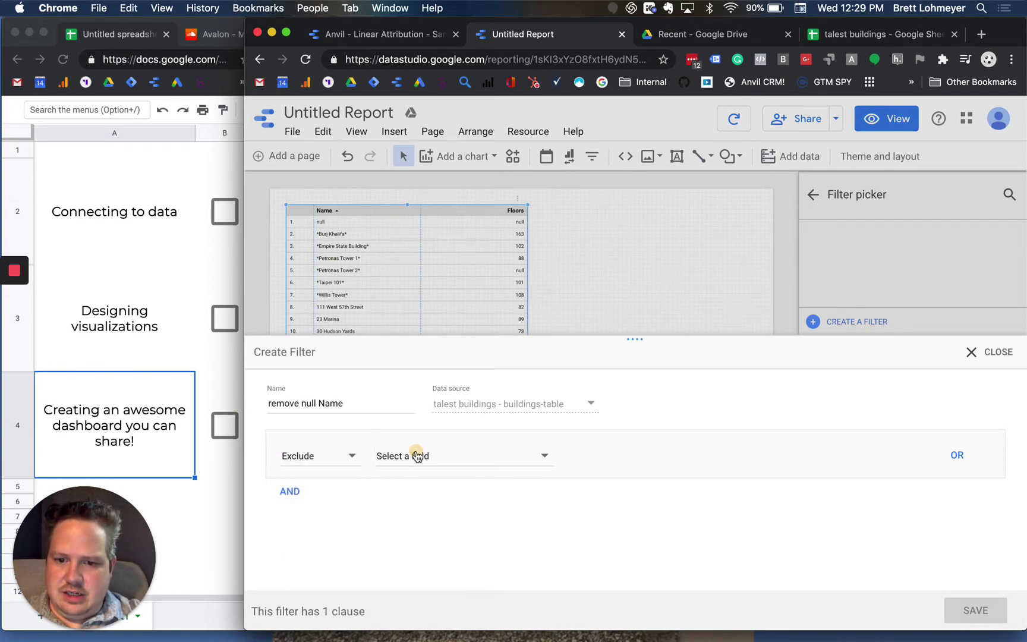
left_click(417, 455)
left_click(422, 487)
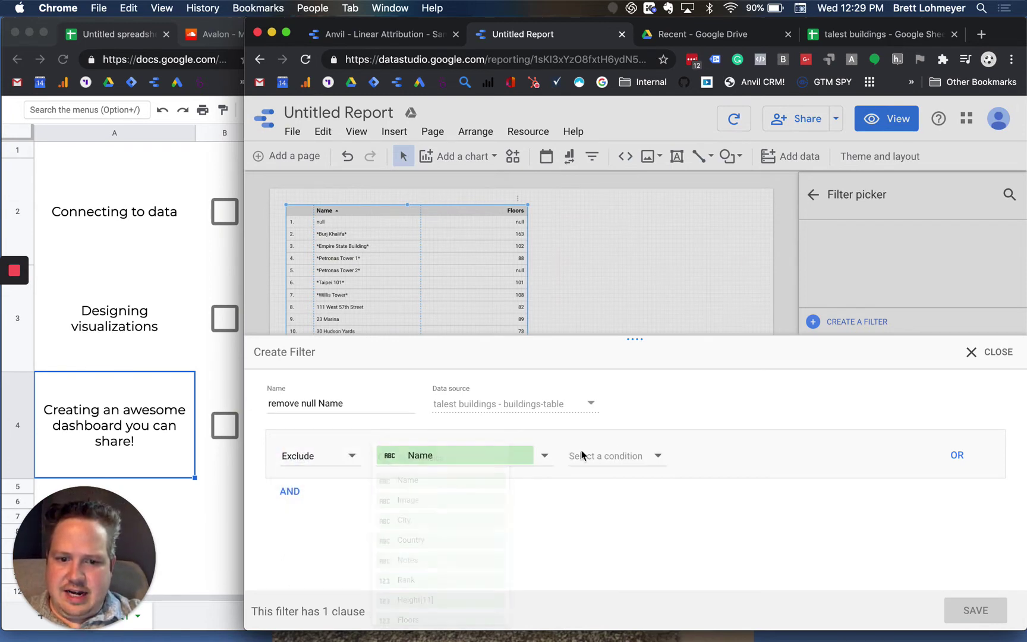
left_click(624, 456)
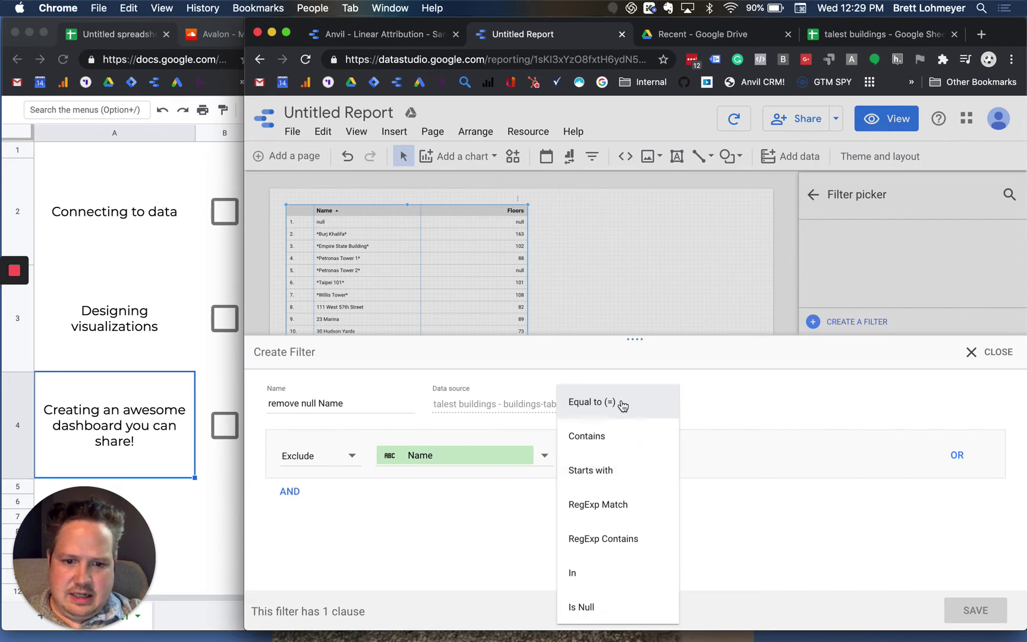
left_click(603, 609)
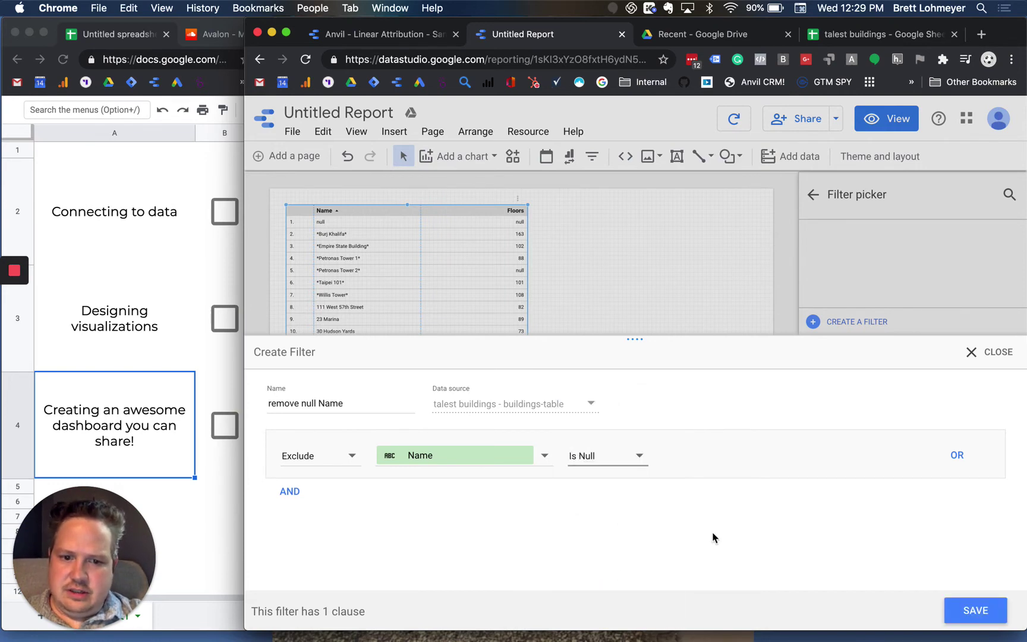
left_click(969, 609)
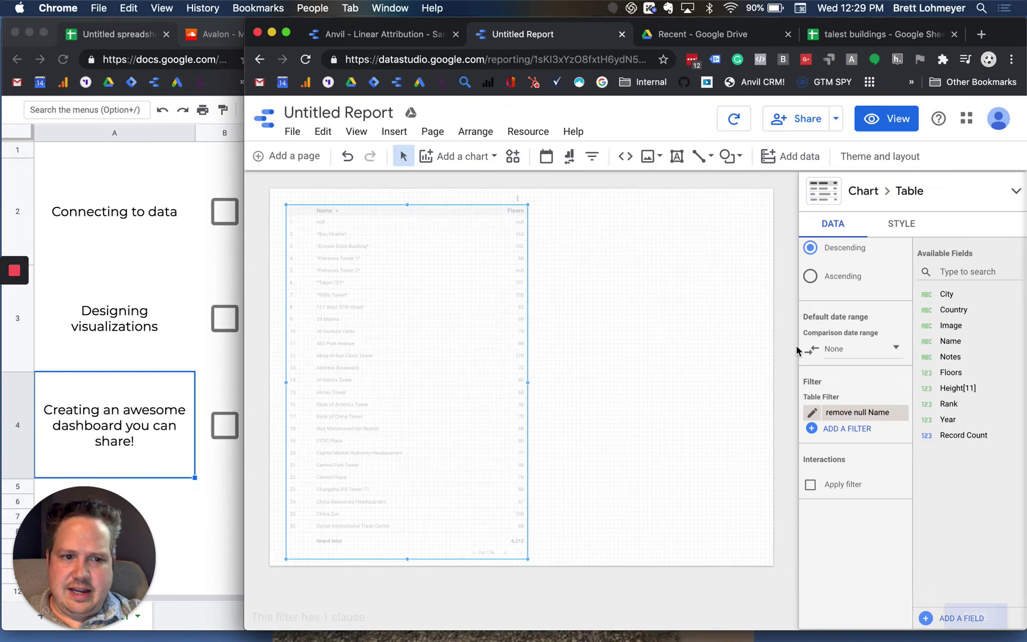
- Insert a bar chart beside the buildings table and widen it slightly
left_click(663, 309)
left_click(465, 323)
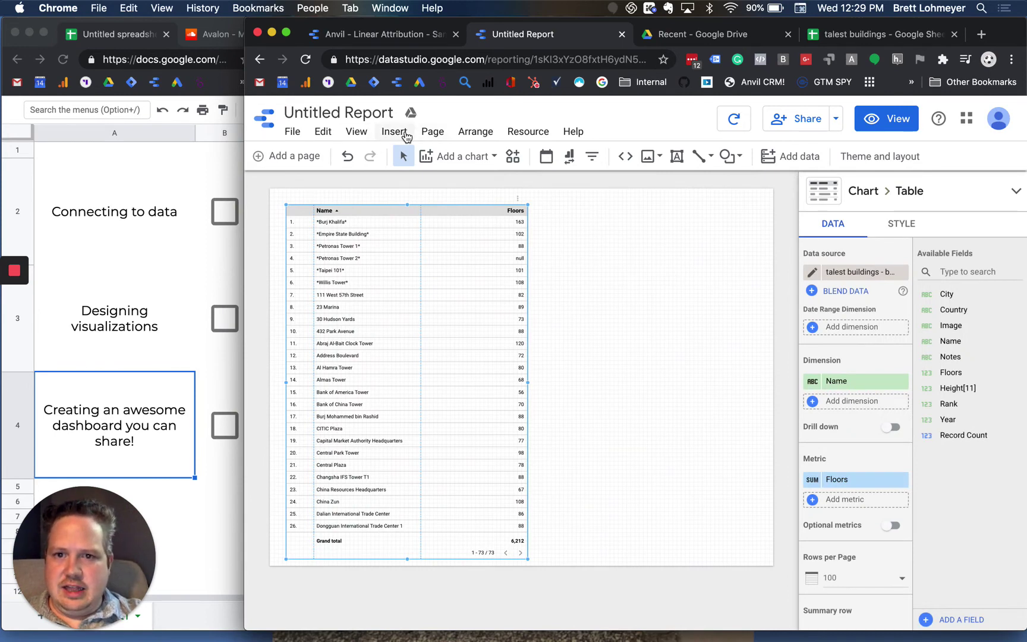
left_click(391, 131)
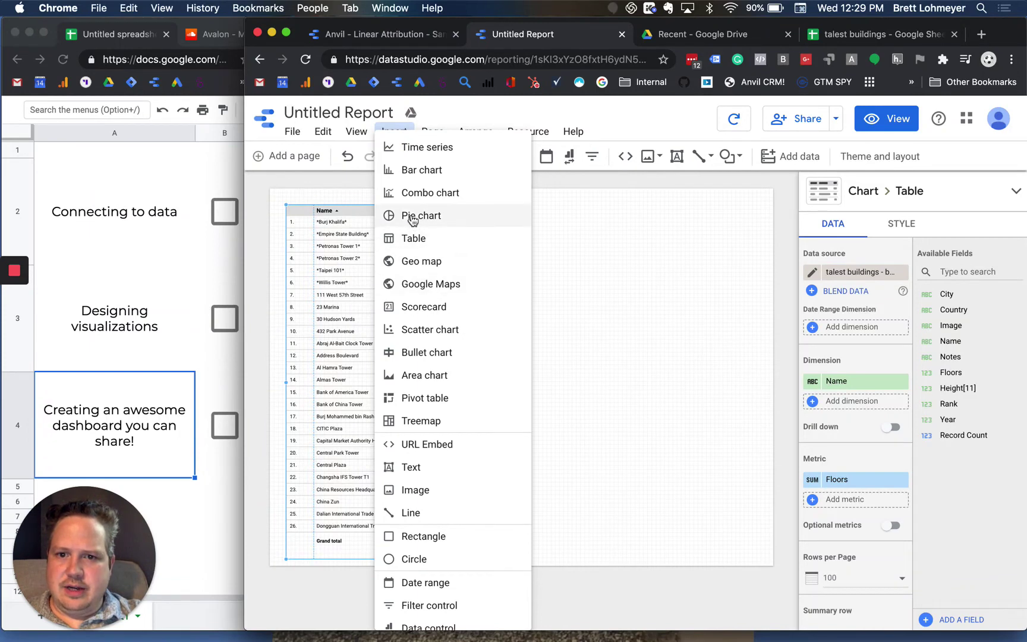
left_click(421, 171)
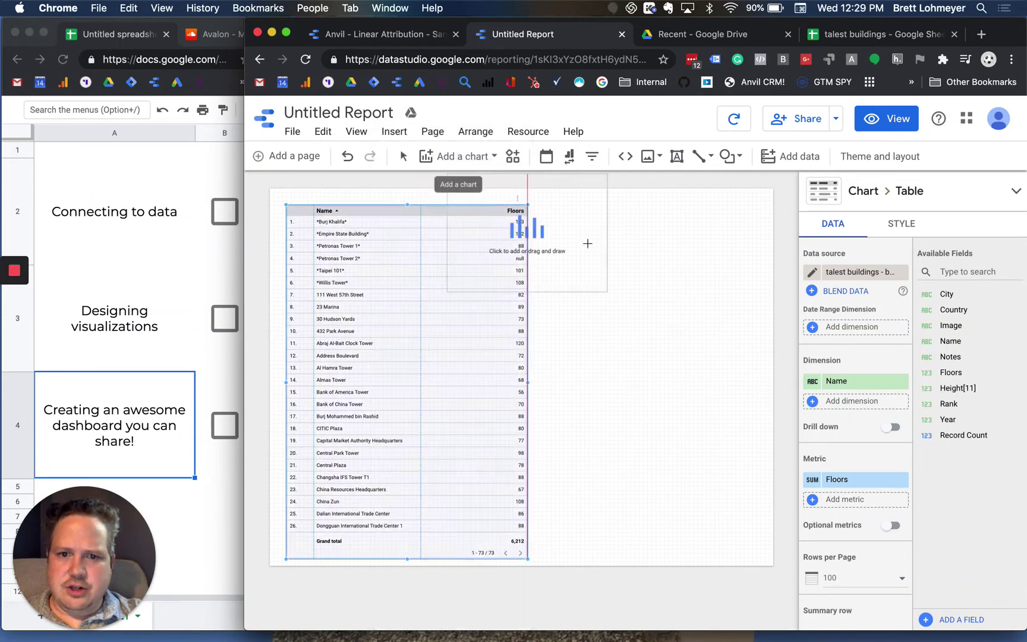
left_click(557, 245)
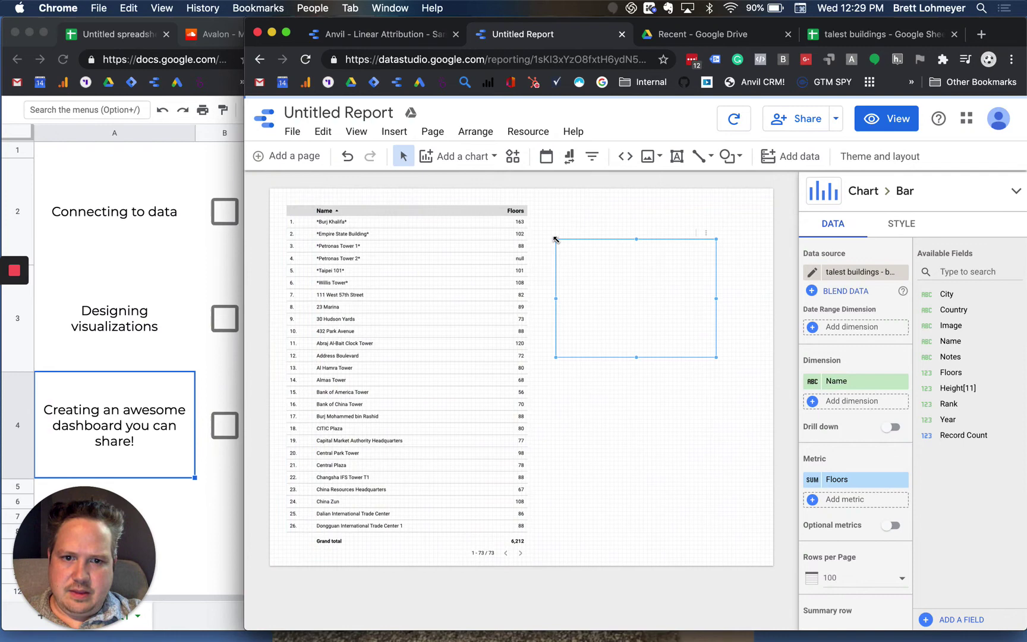
left_click(548, 242)
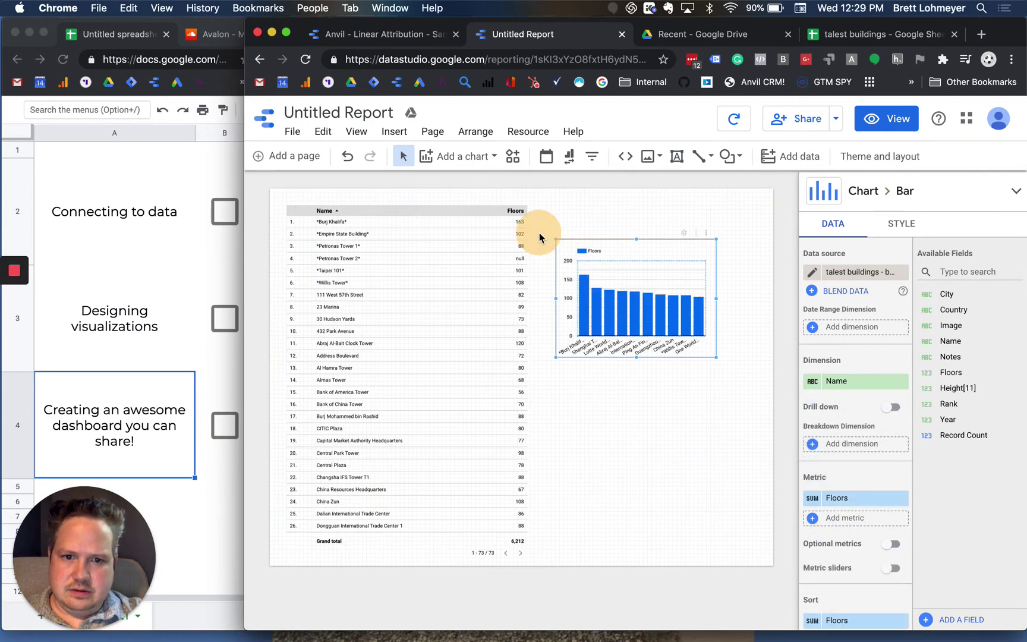
left_click_drag(718, 300, 762, 299)
- Shorten the table, move the bar chart below it and stretch it across the page
left_click(635, 238)
left_click_drag(635, 238, 613, 198)
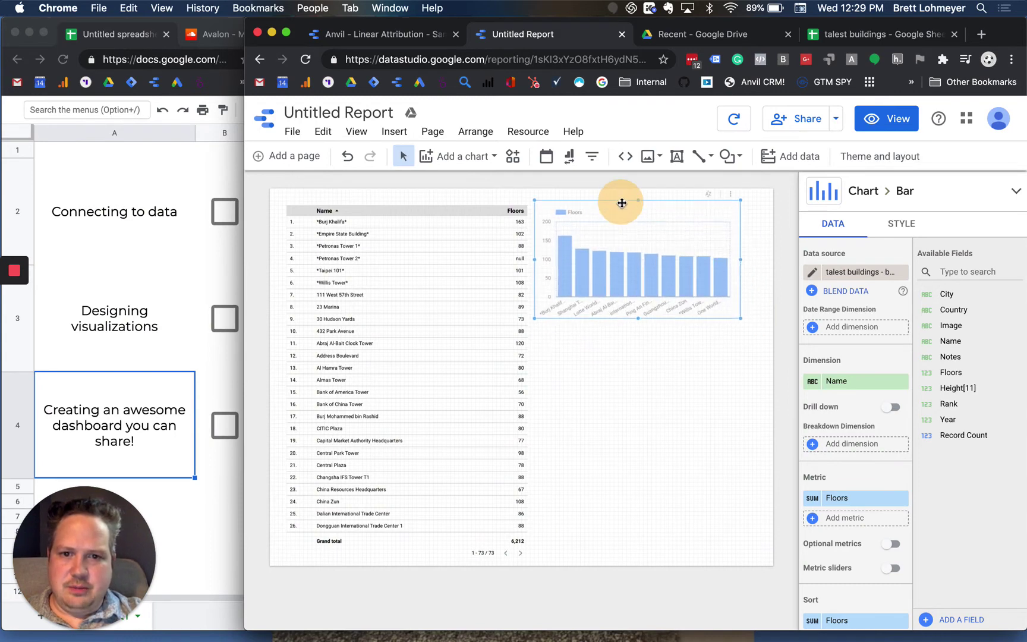
left_click(418, 308)
left_click(407, 537)
left_click_drag(412, 458, 420, 323)
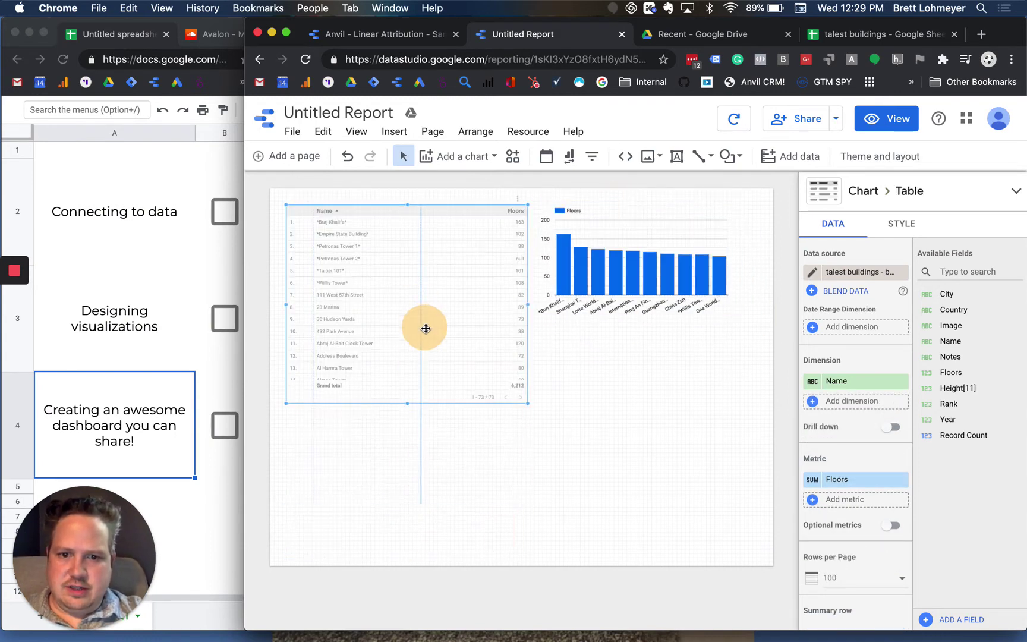
left_click(660, 223)
left_click_drag(642, 204, 413, 355)
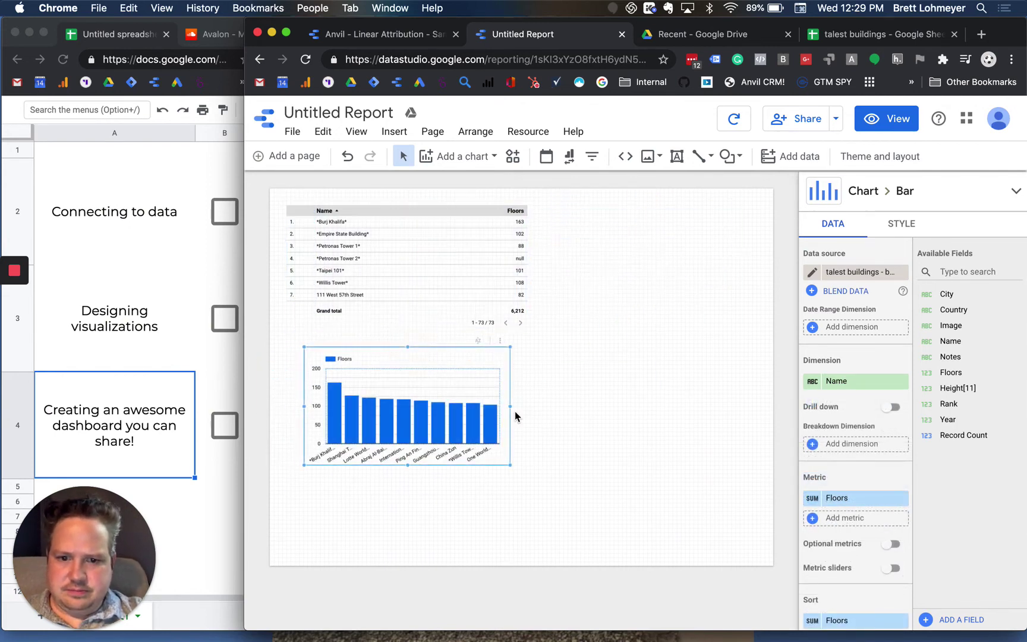
left_click_drag(761, 420, 760, 419)
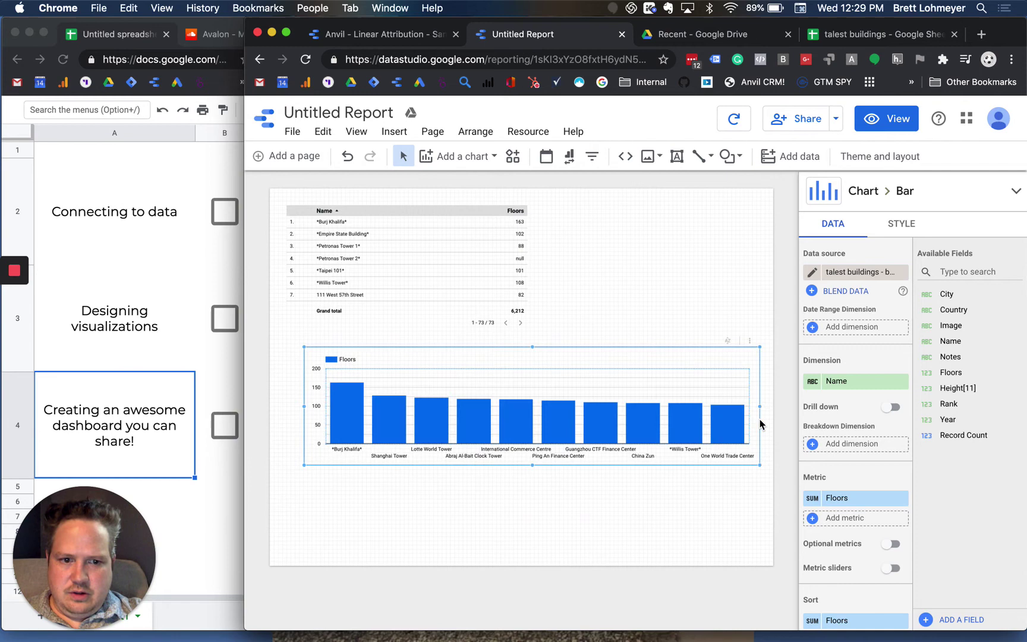
- Add the existing 'remove null Name' filter to the floors bar chart's data settings
scroll(854, 570, "down", 6)
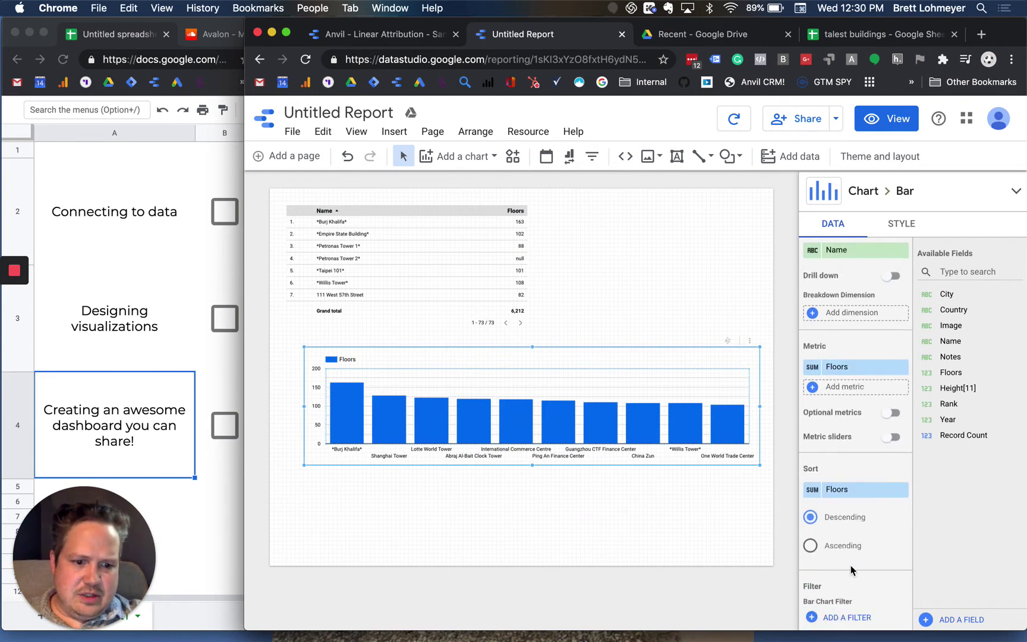
left_click(840, 462)
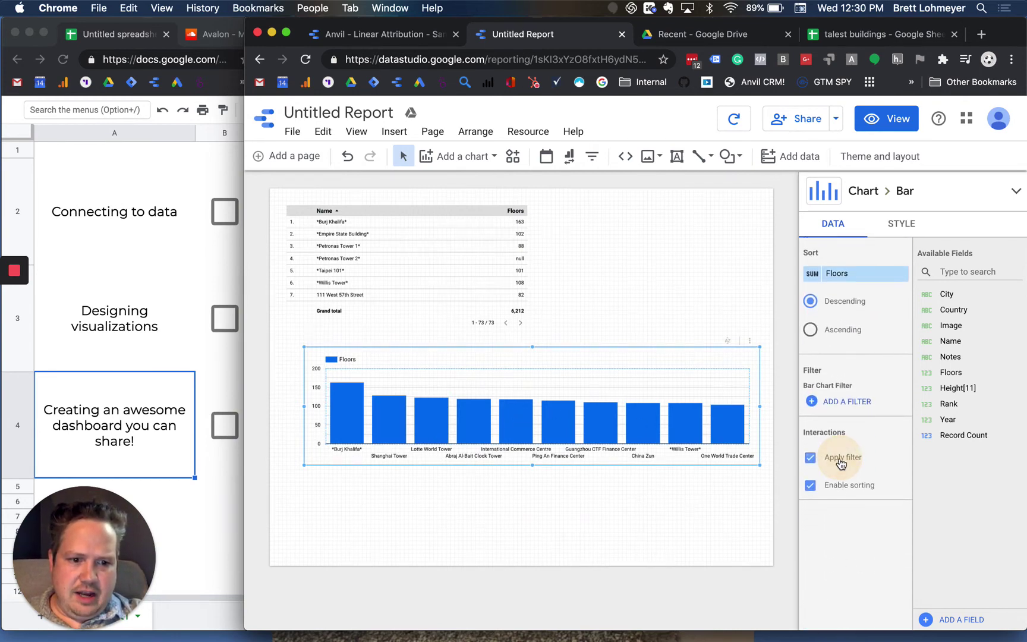
left_click(812, 459)
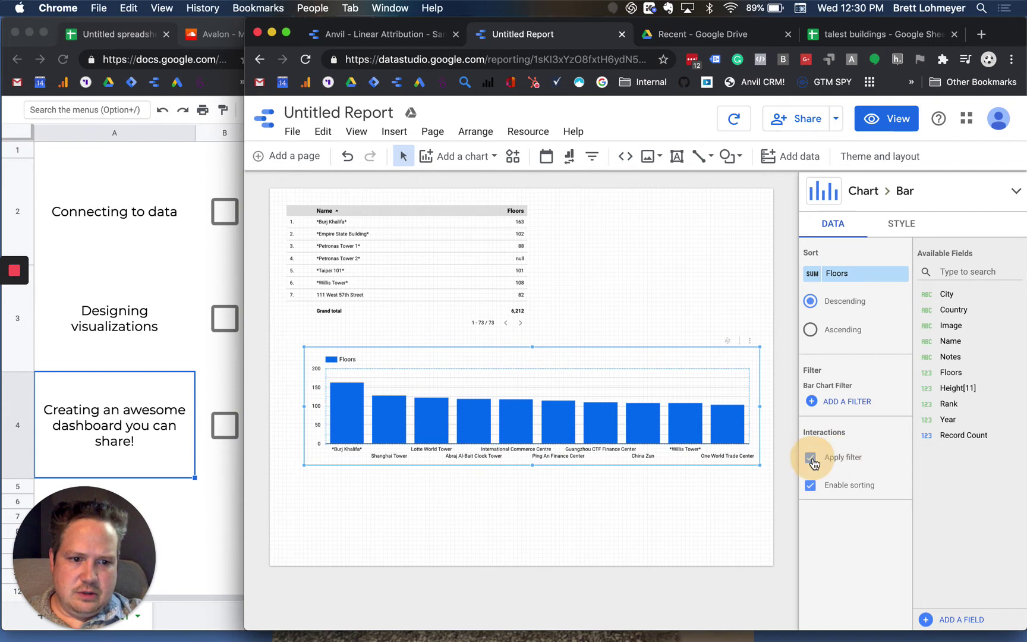
left_click(833, 404)
left_click(858, 241)
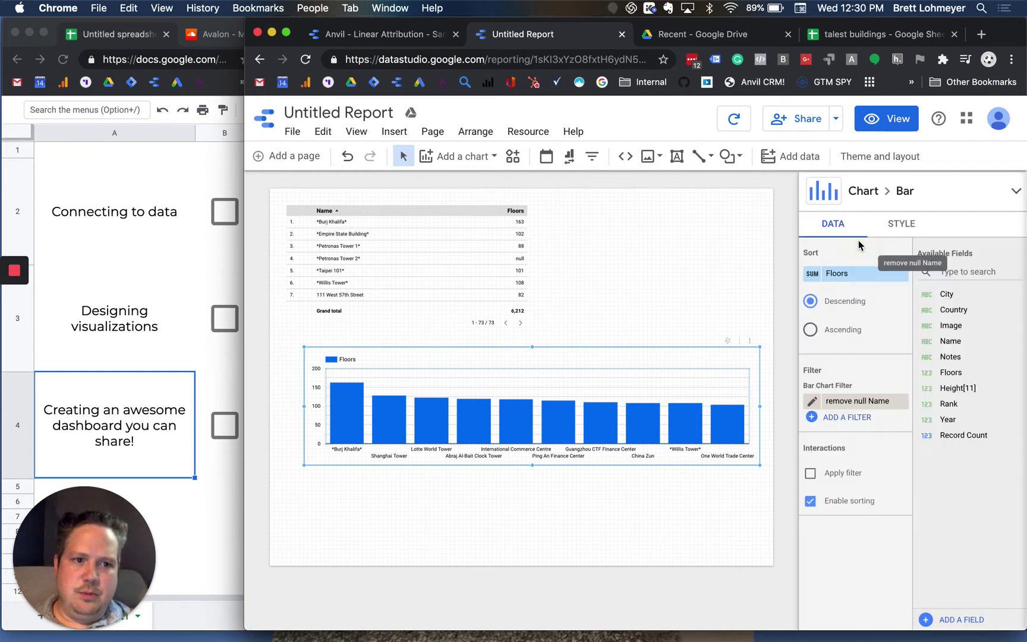
left_click(633, 489)
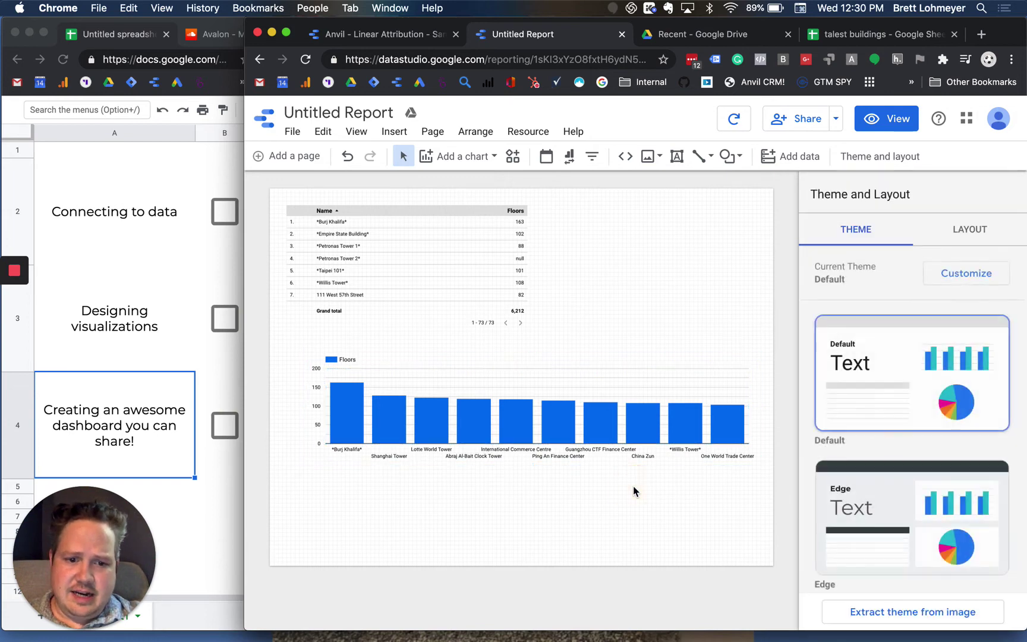
left_click(590, 430)
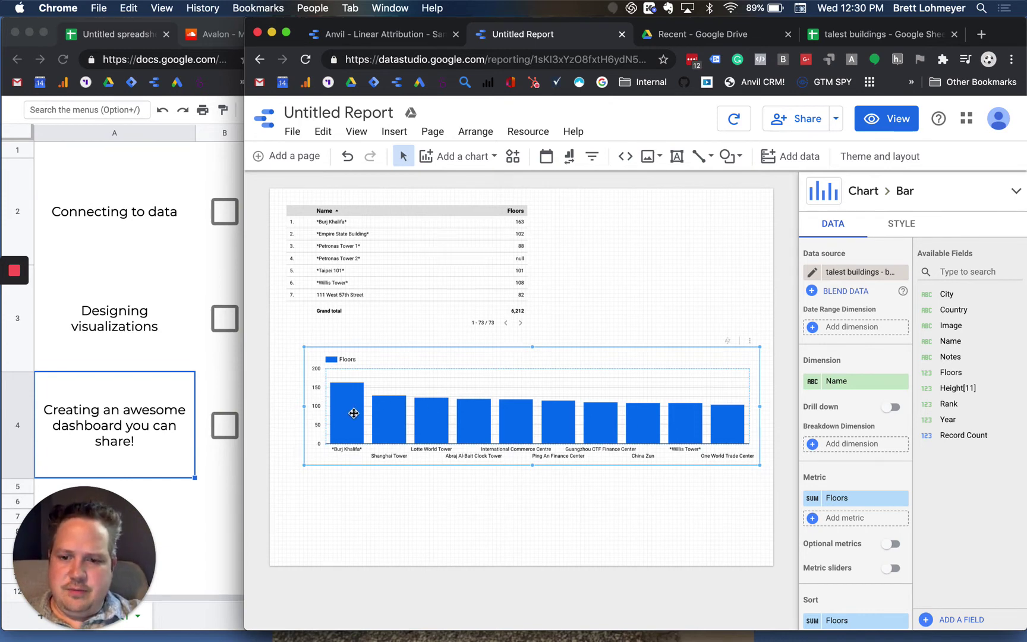
left_click(453, 539)
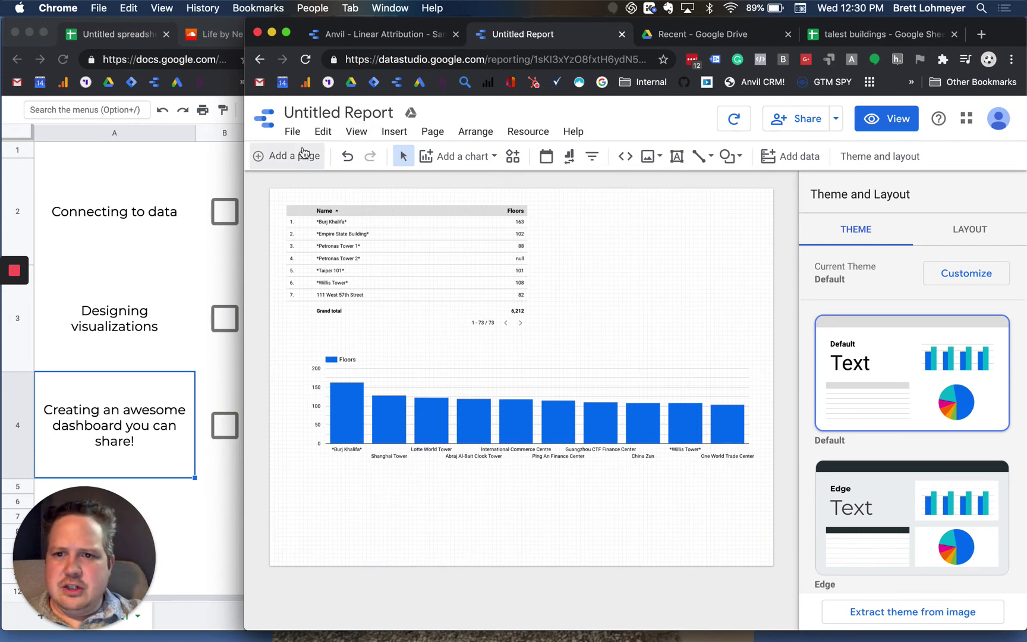
left_click(432, 240)
left_click(439, 409)
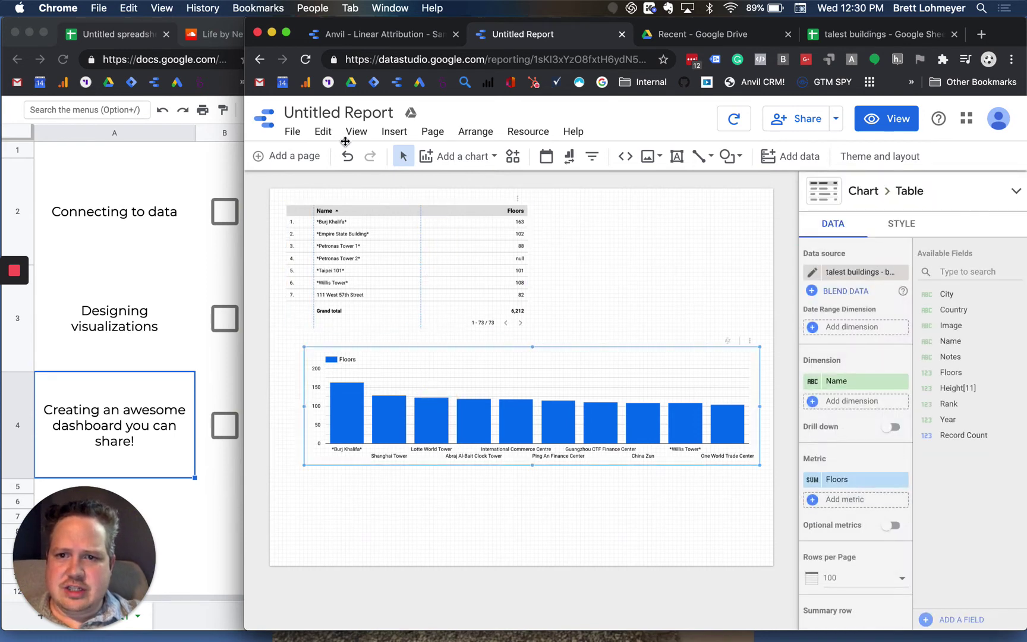
left_click(395, 131)
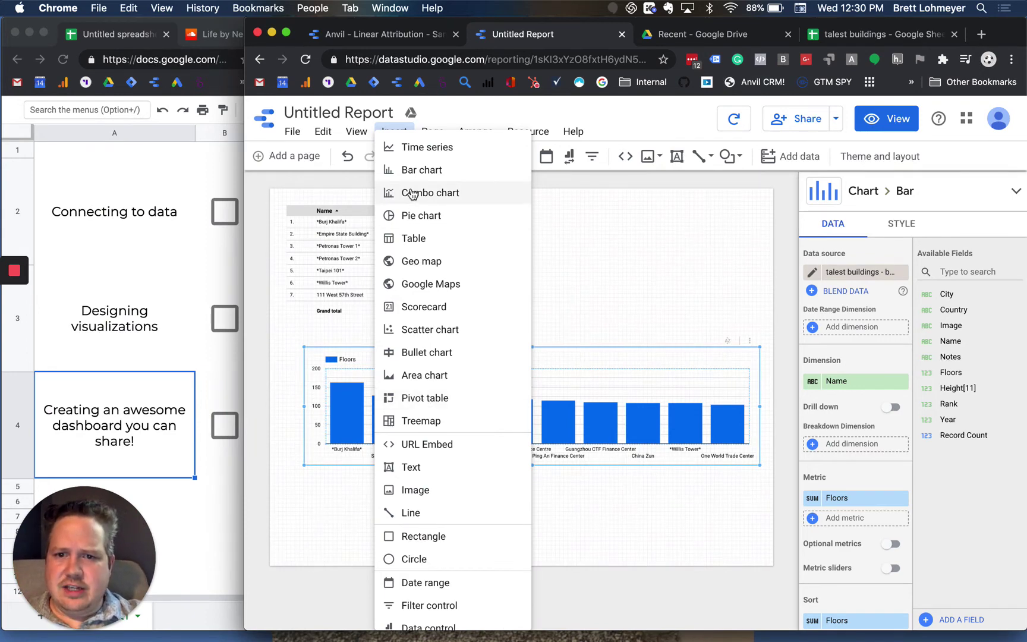
left_click(589, 214)
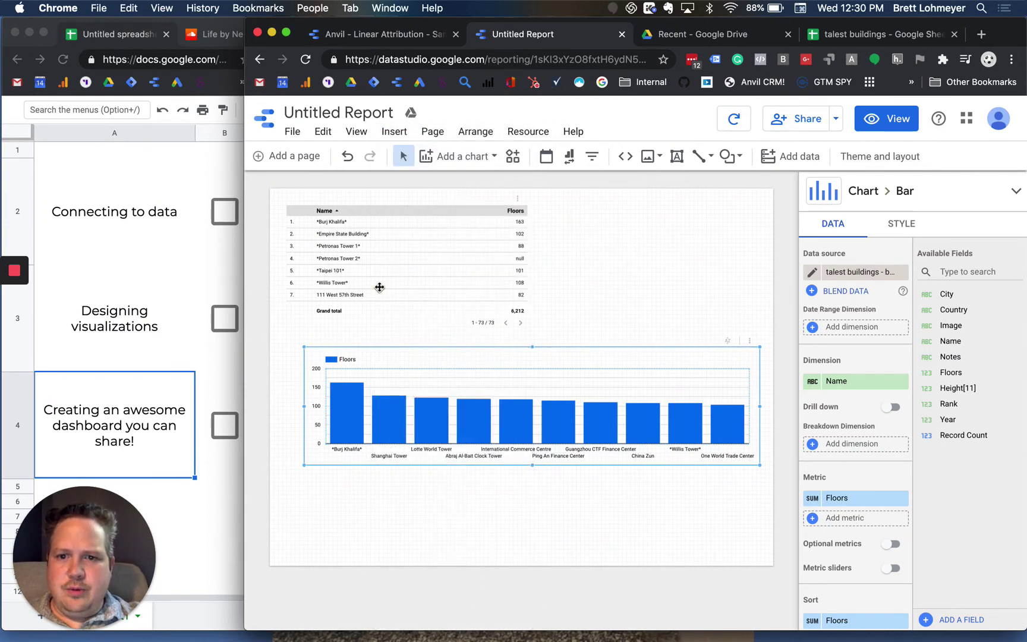
left_click(413, 285)
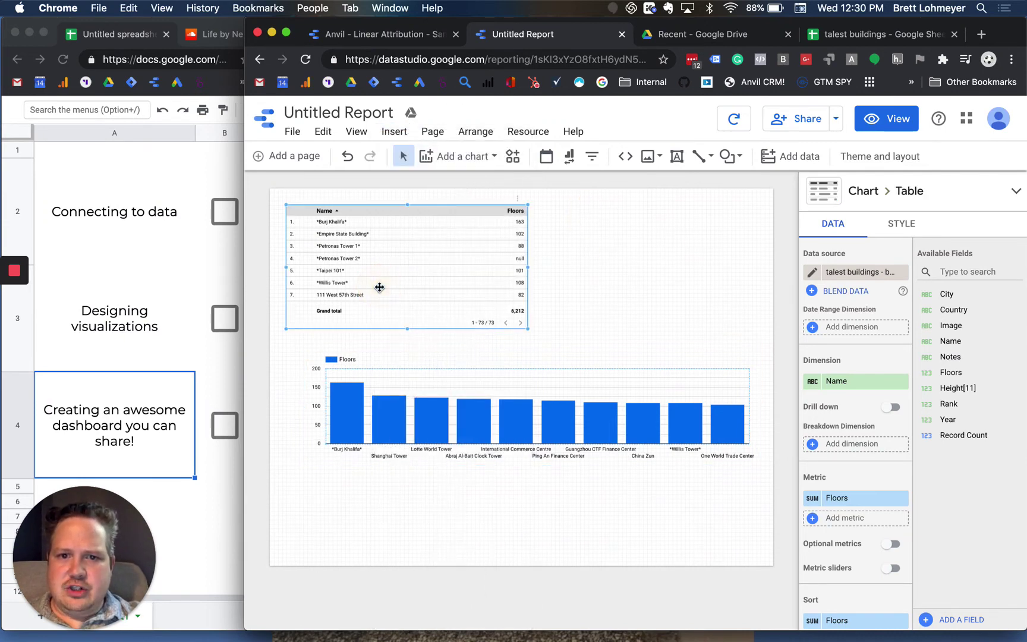
left_click(513, 158)
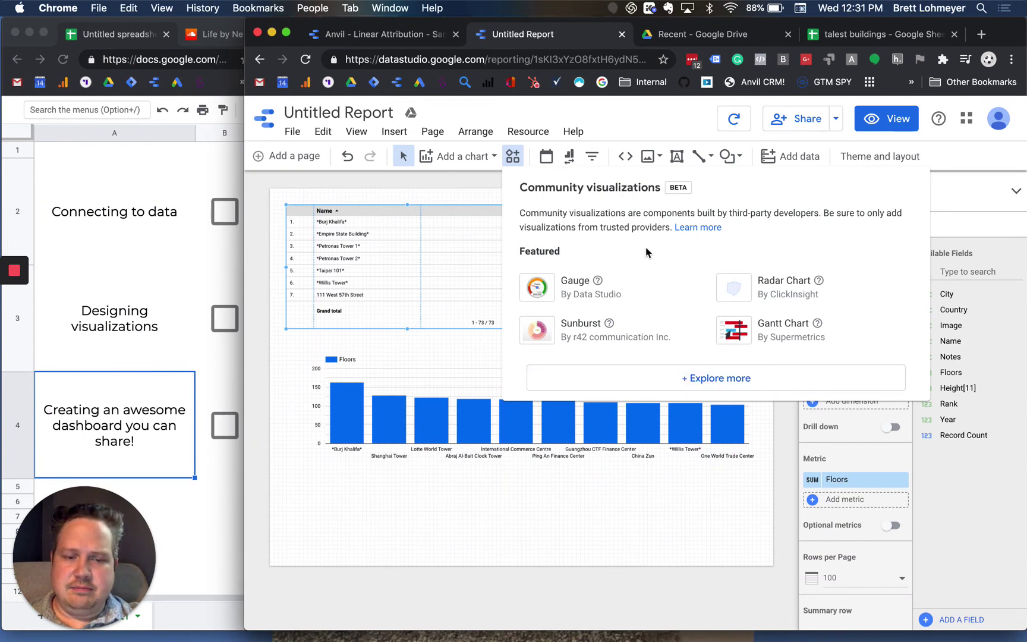
left_click(695, 378)
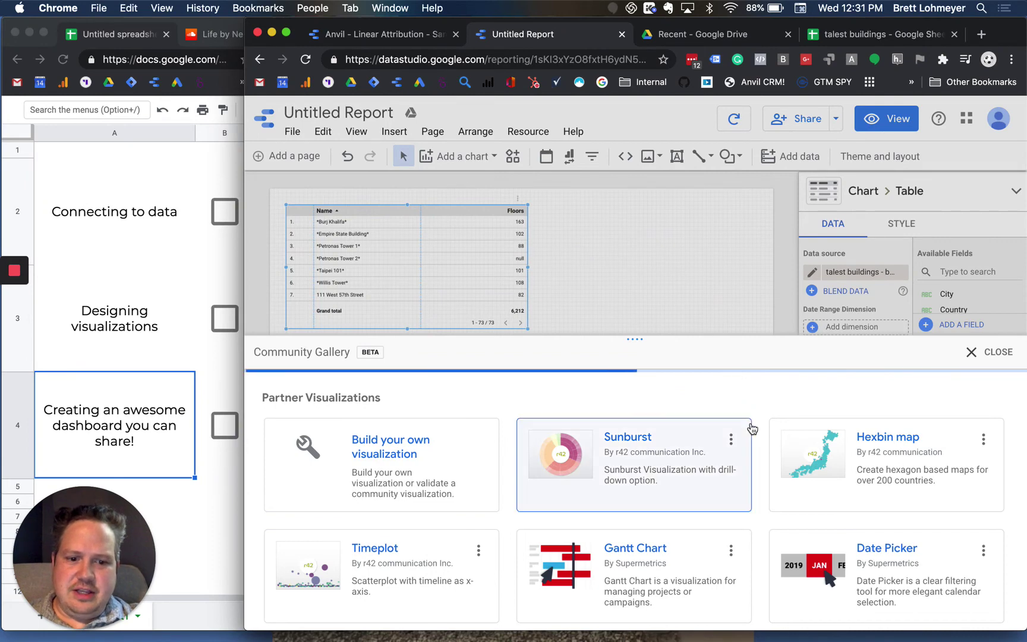
scroll(752, 428, "down", 2)
scroll(752, 425, "down", 5)
scroll(787, 486, "down", 4)
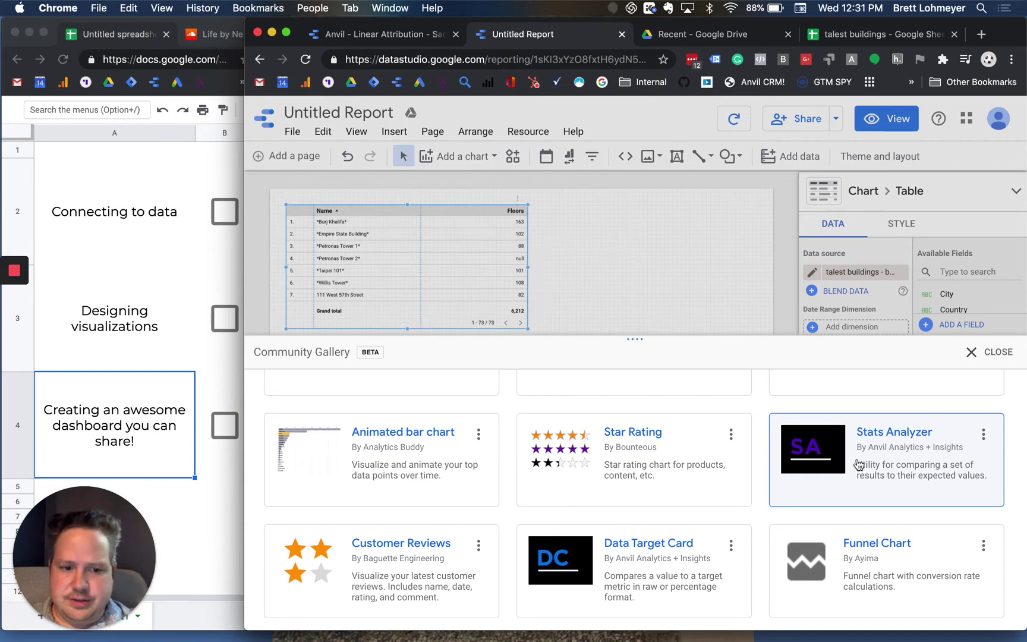
scroll(758, 586, "down", 3)
scroll(755, 587, "down", 3)
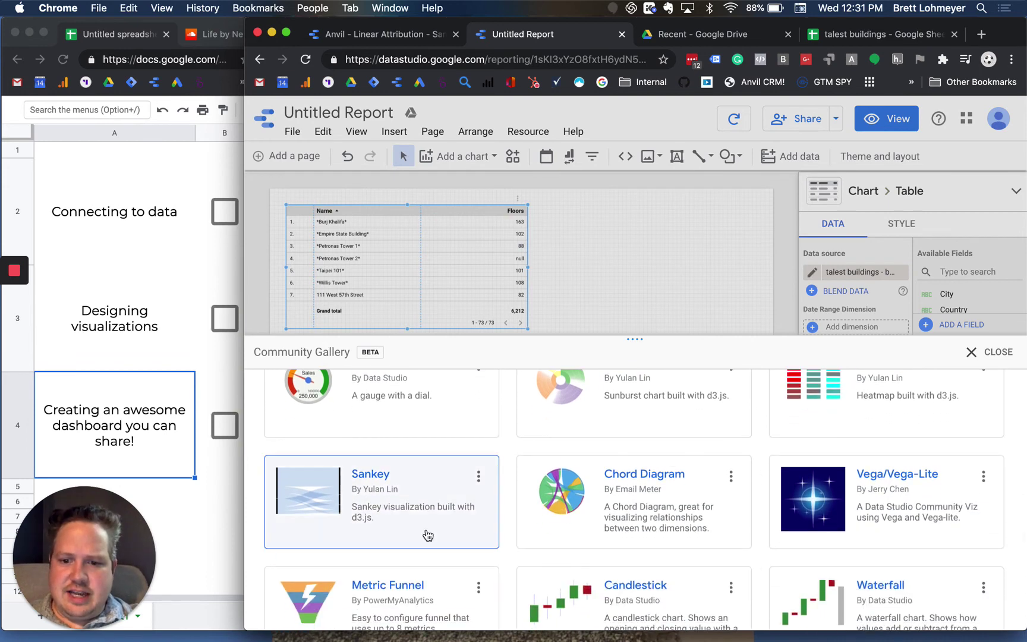
scroll(597, 419, "down", 1)
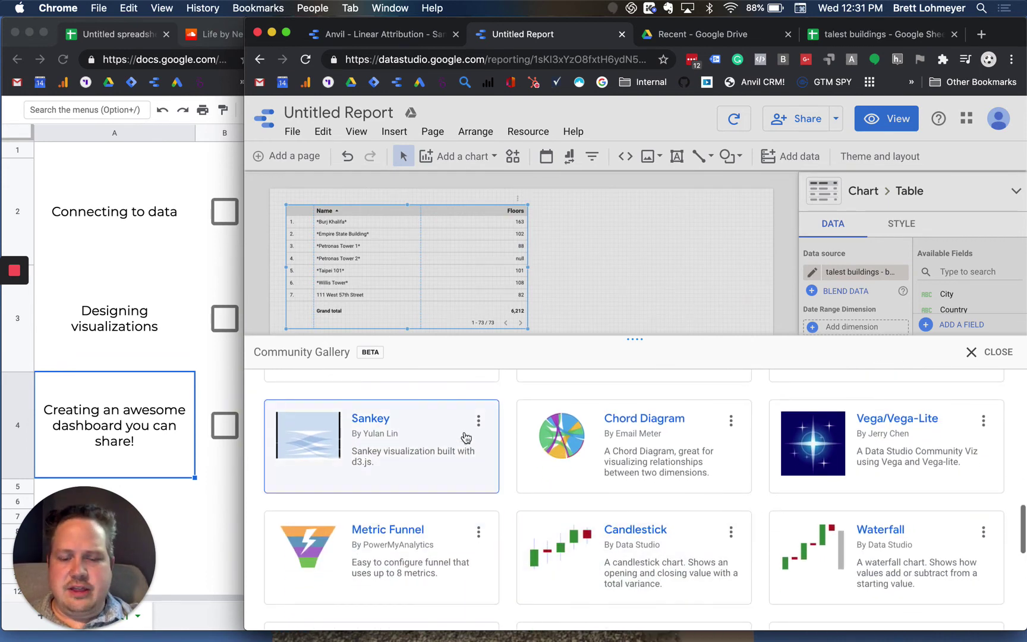
left_click(999, 351)
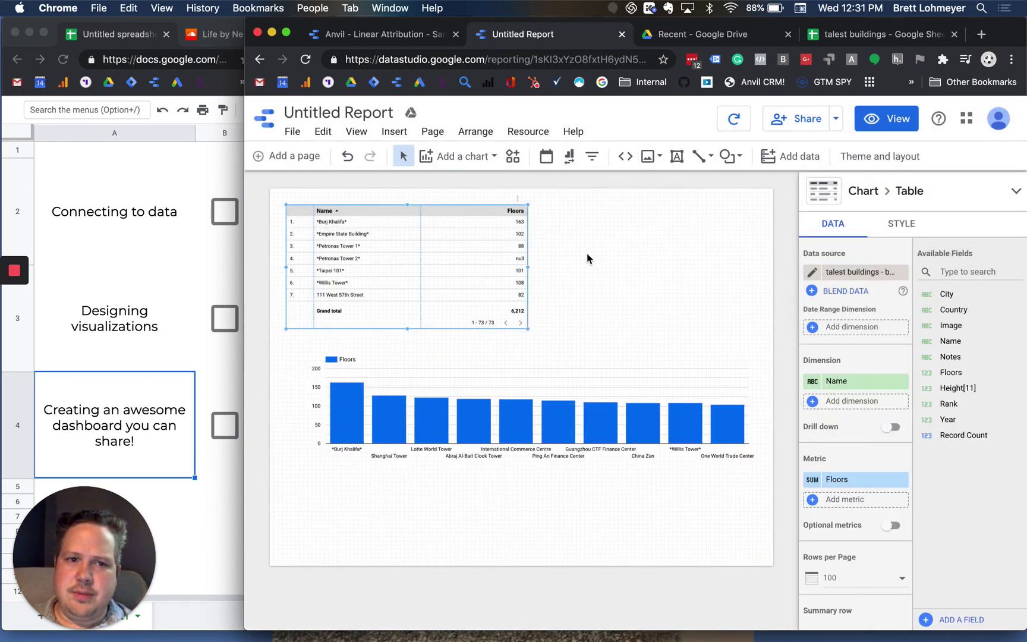
left_click(618, 271)
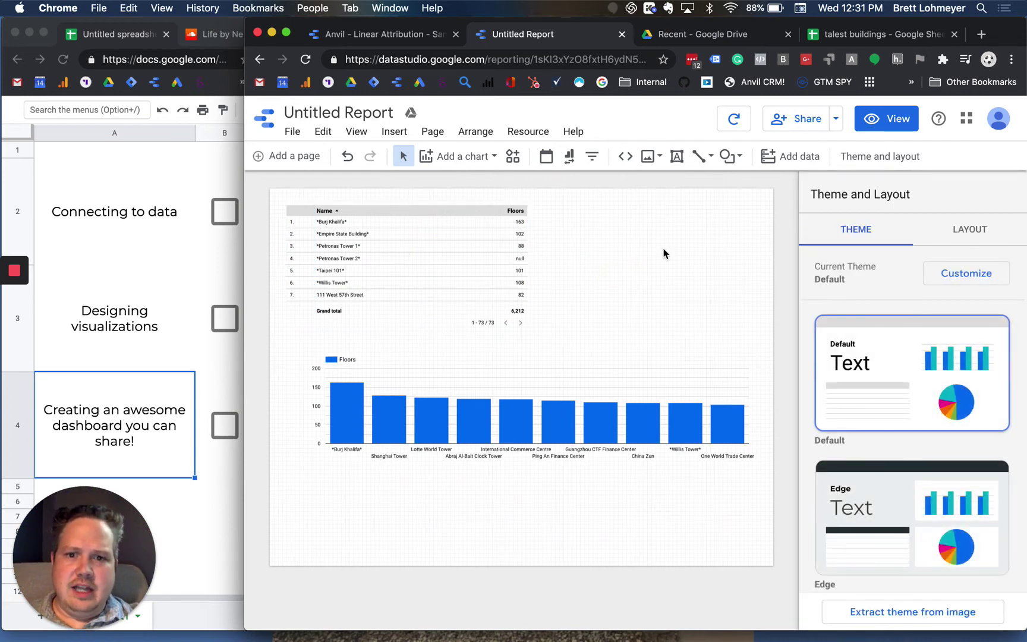
left_click(415, 271)
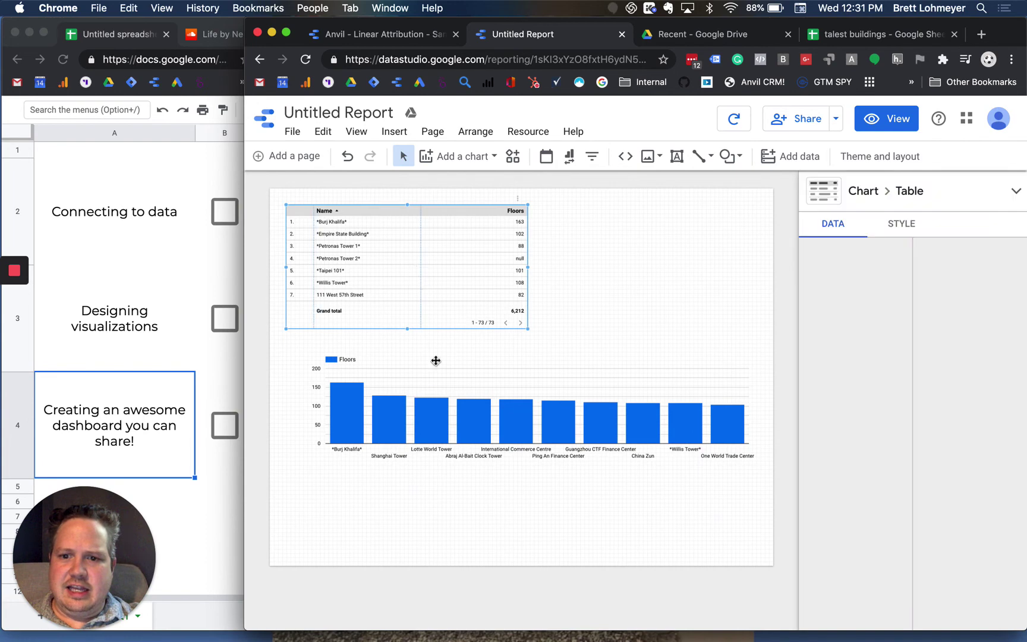
- Preview the report as viewers see it, then return to edit mode
left_click(433, 367)
left_click(618, 296)
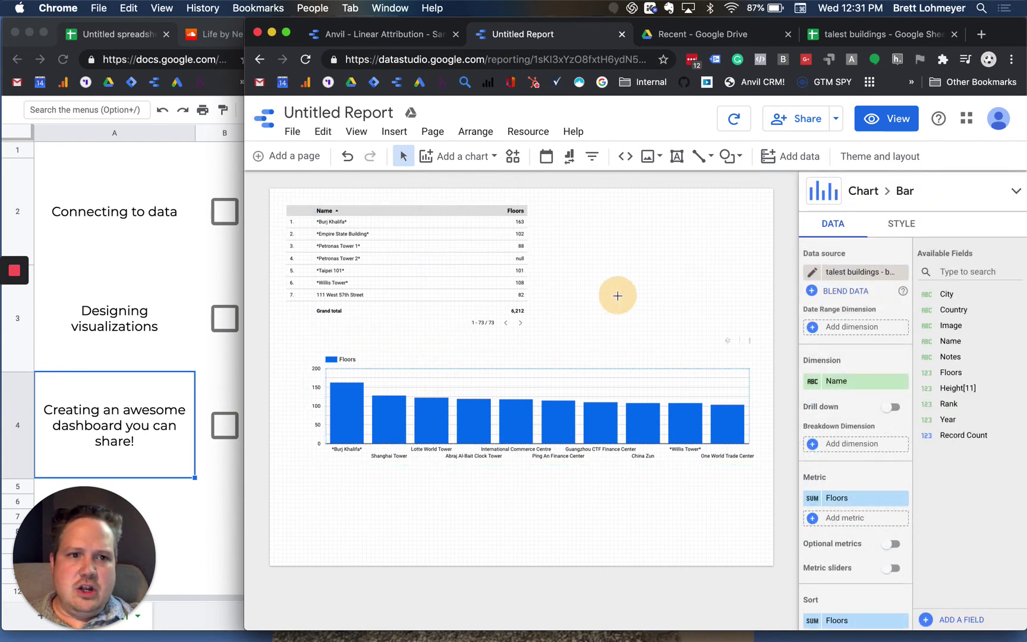
left_click(884, 122)
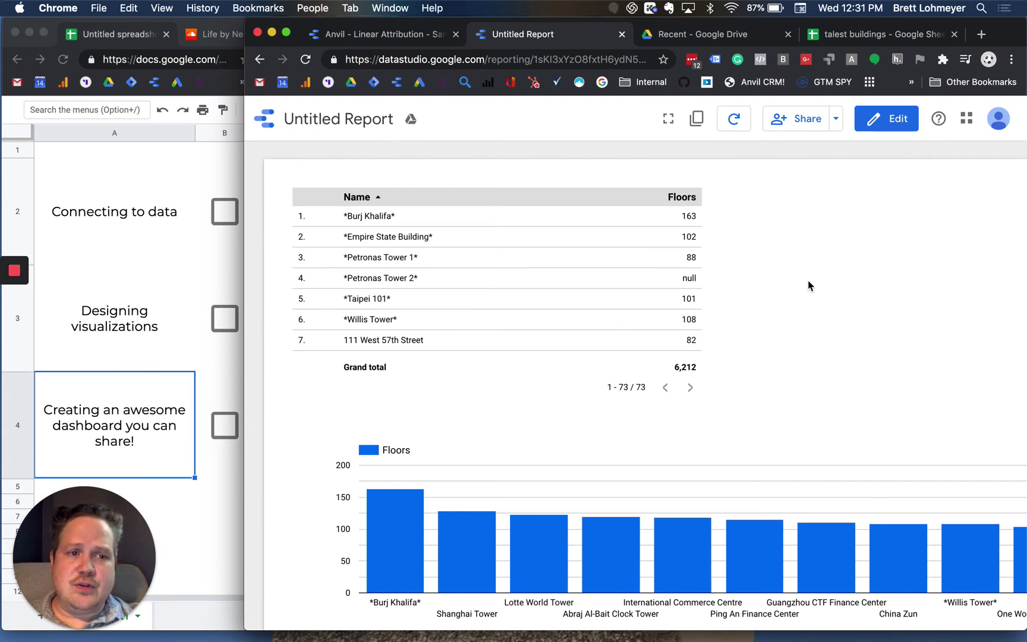
left_click(883, 119)
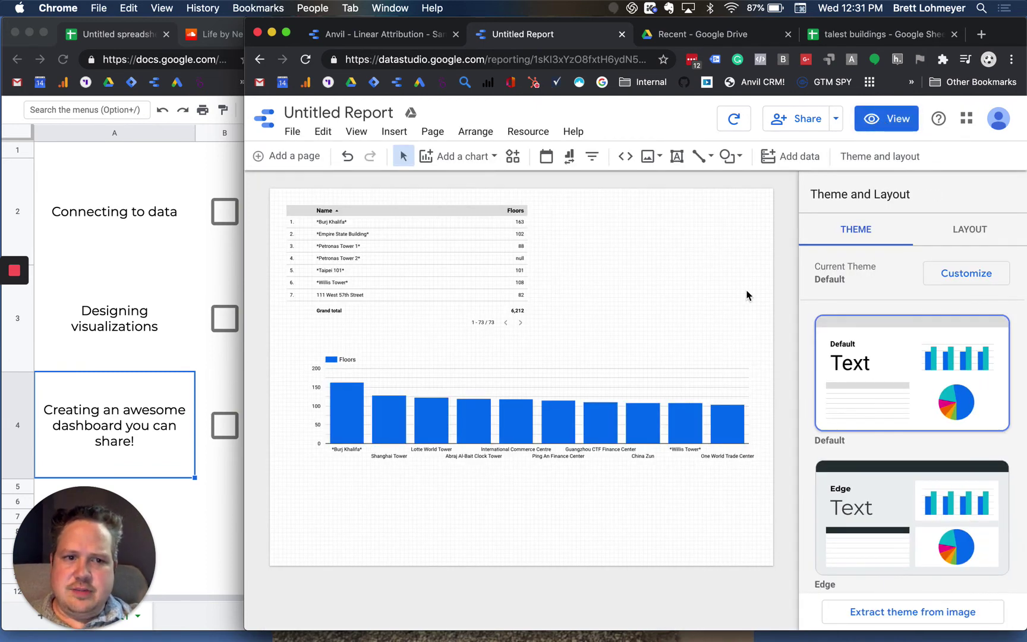
- Set the layout's Navigation position to Left
left_click(966, 231)
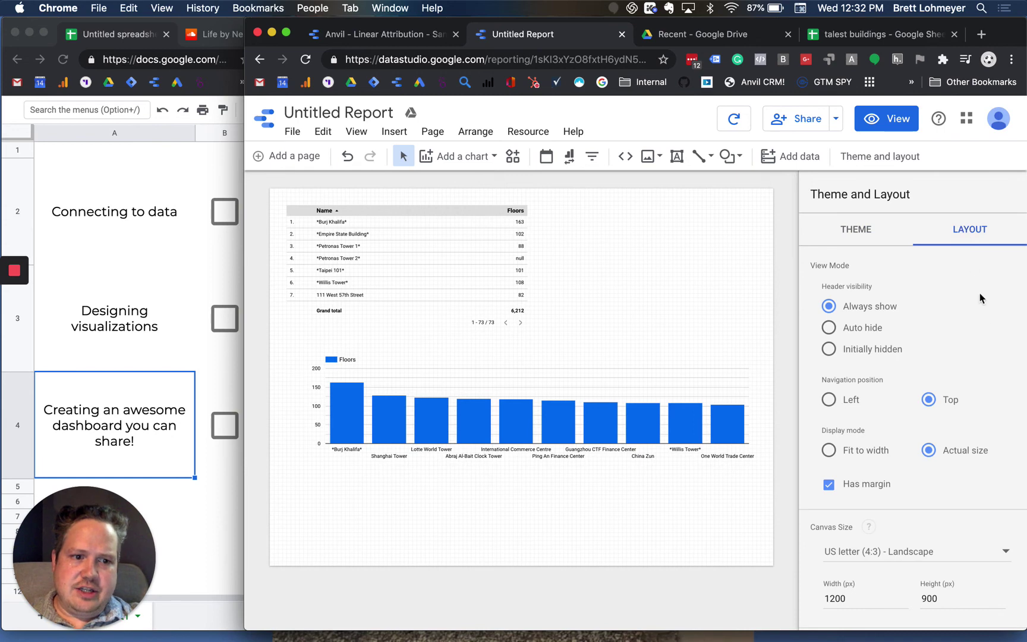
scroll(939, 407, "down", 1)
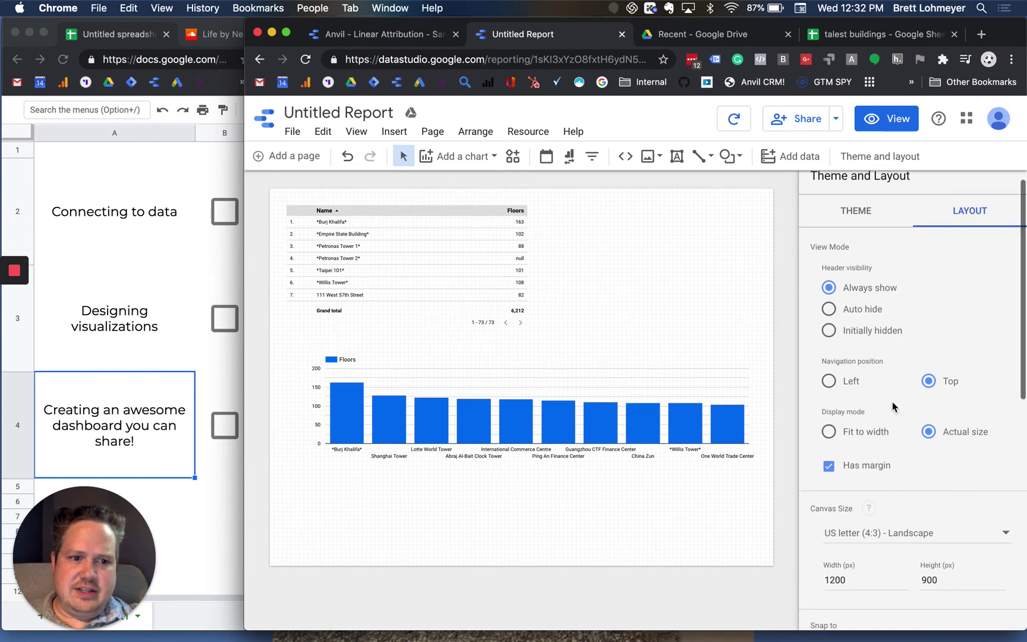
left_click(828, 382)
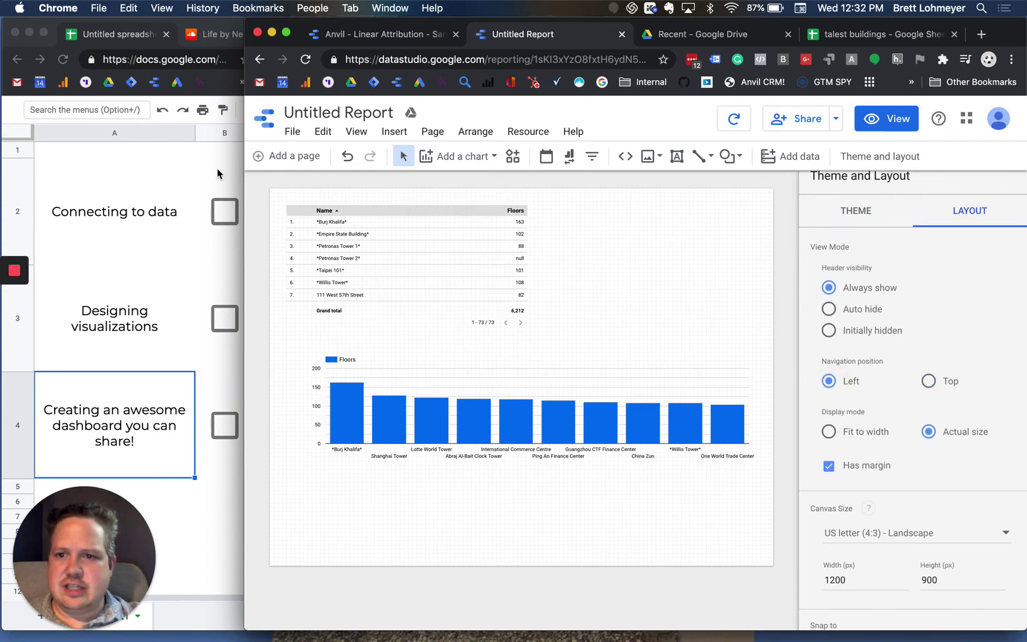
- Add a second page and preview the two-page report before returning to editing
left_click(286, 156)
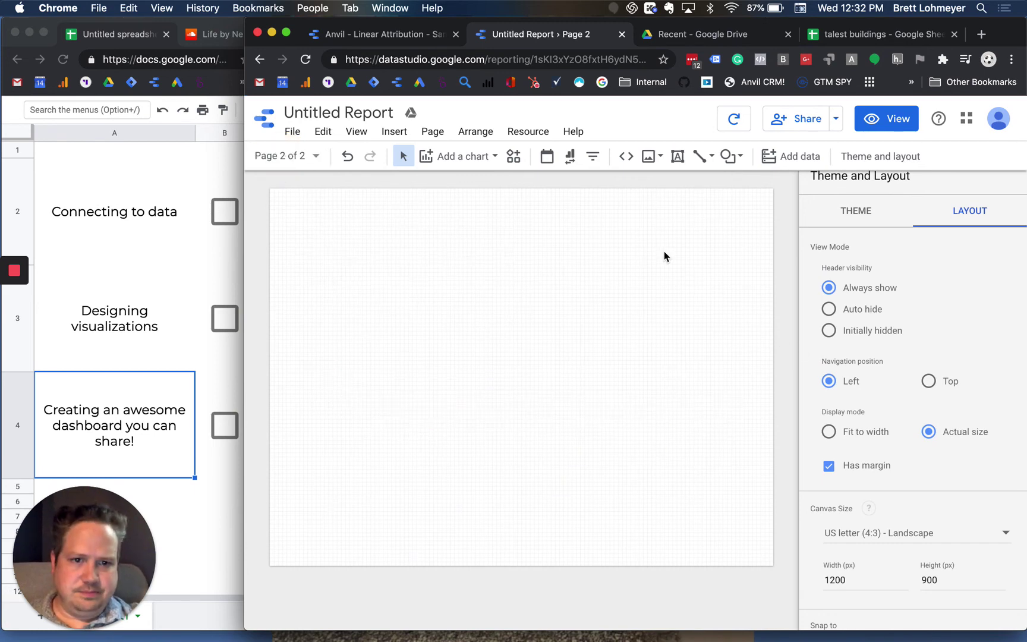
left_click(872, 122)
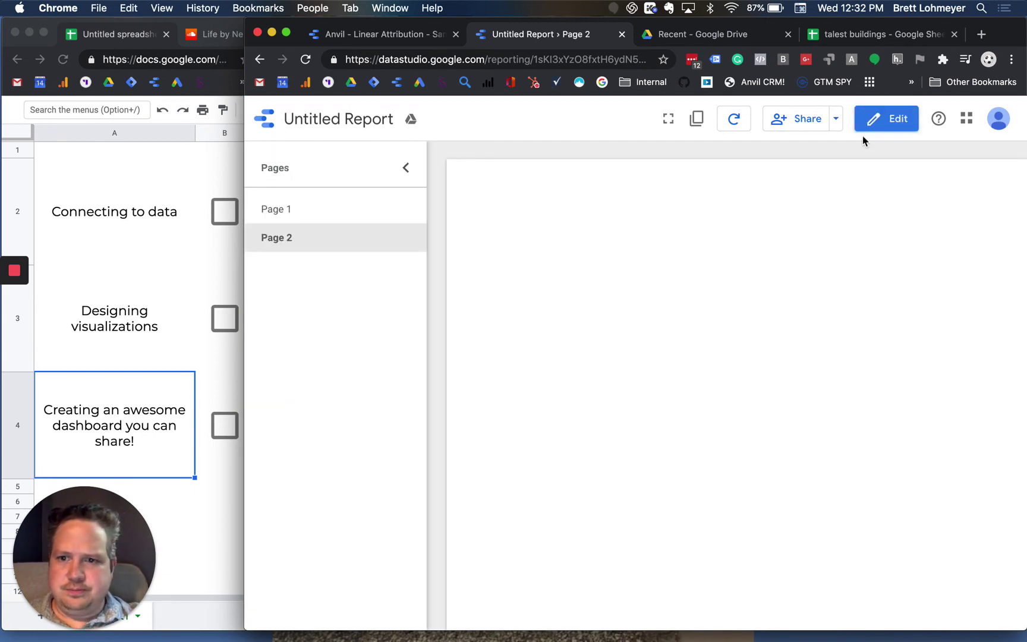
left_click(270, 211)
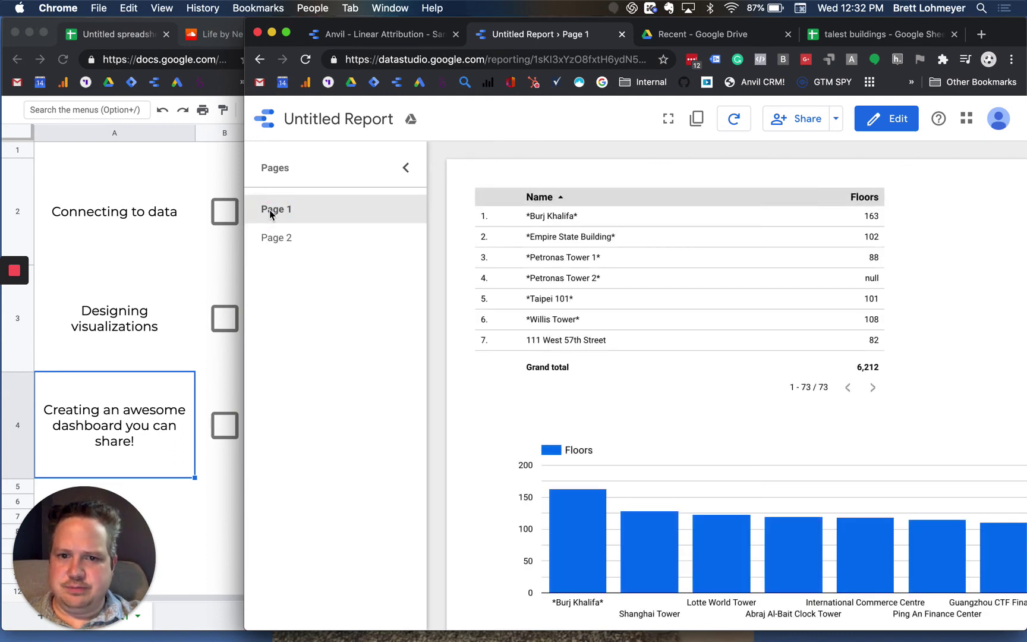
left_click(887, 121)
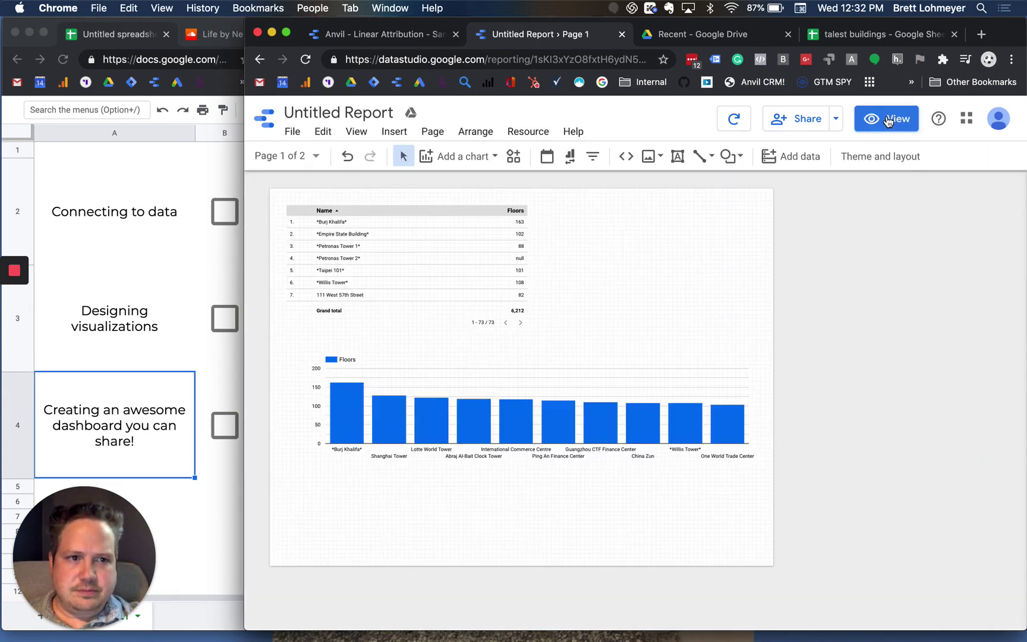
- Check the Canvas Size list, leaving it at US letter (4:3) Landscape
scroll(891, 499, "down", 2)
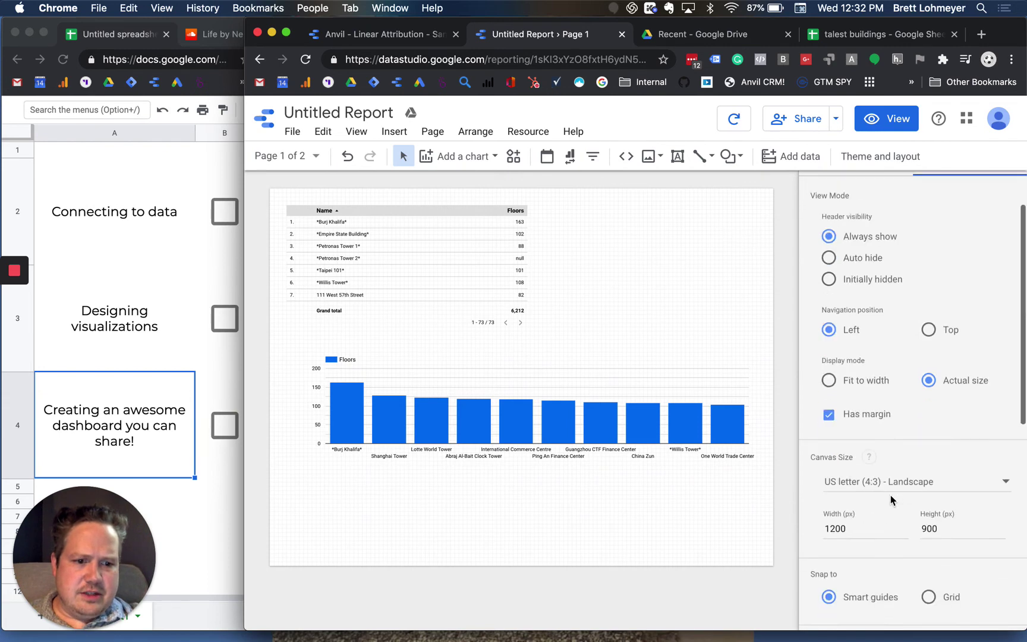
scroll(892, 499, "down", 2)
left_click(905, 398)
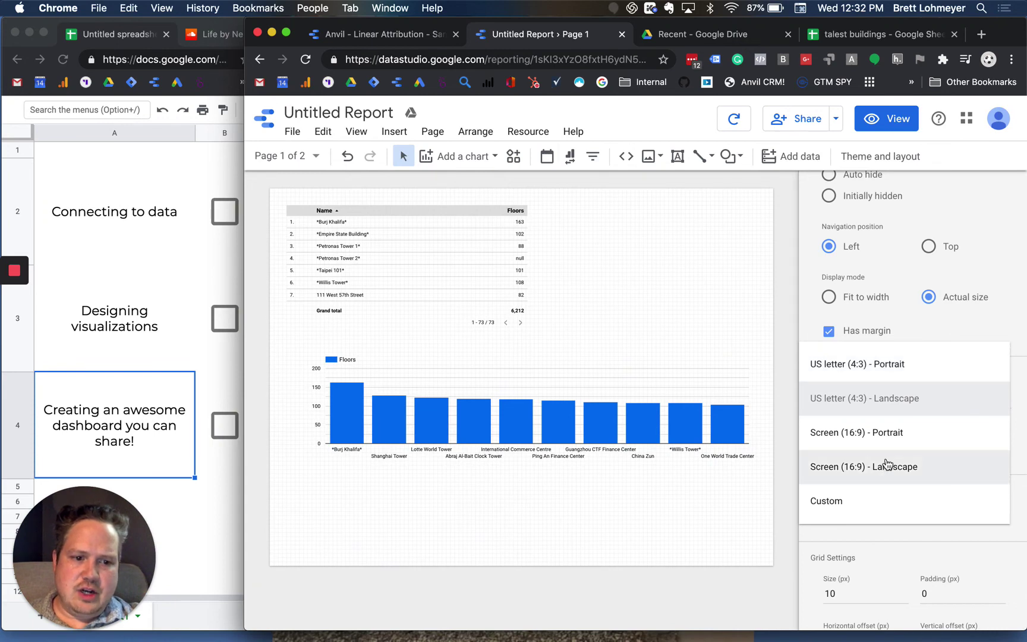
left_click(981, 326)
scroll(924, 428, "down", 3)
scroll(871, 492, "up", 5)
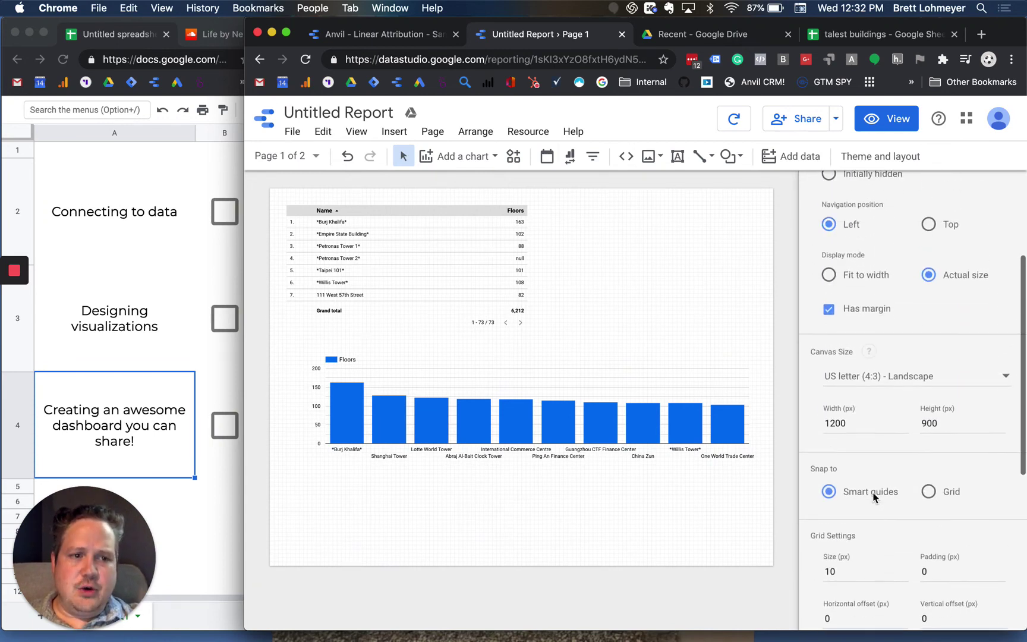
scroll(874, 497, "up", 3)
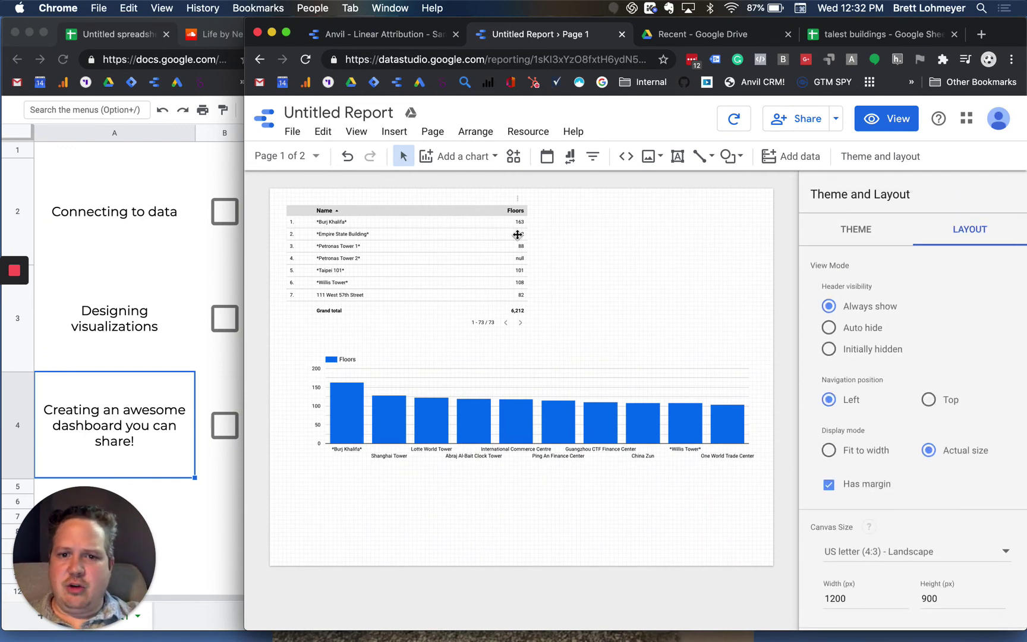
- In the table's Style settings, turn off header, row numbers and pagination, and enable Wrap Text
left_click(450, 270)
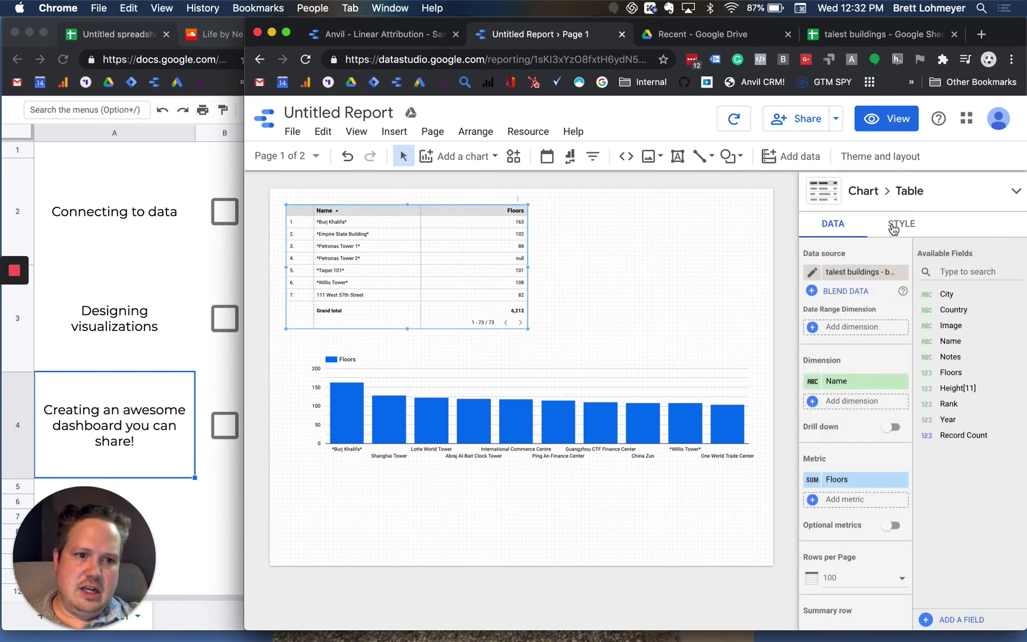
scroll(832, 562, "down", 3)
scroll(833, 562, "up", 3)
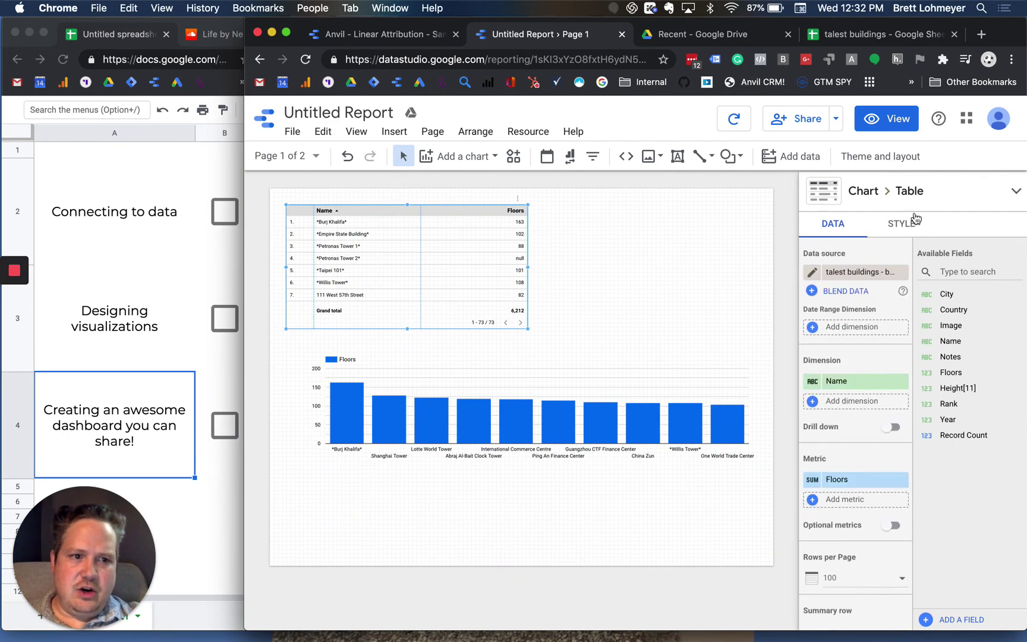
left_click(906, 224)
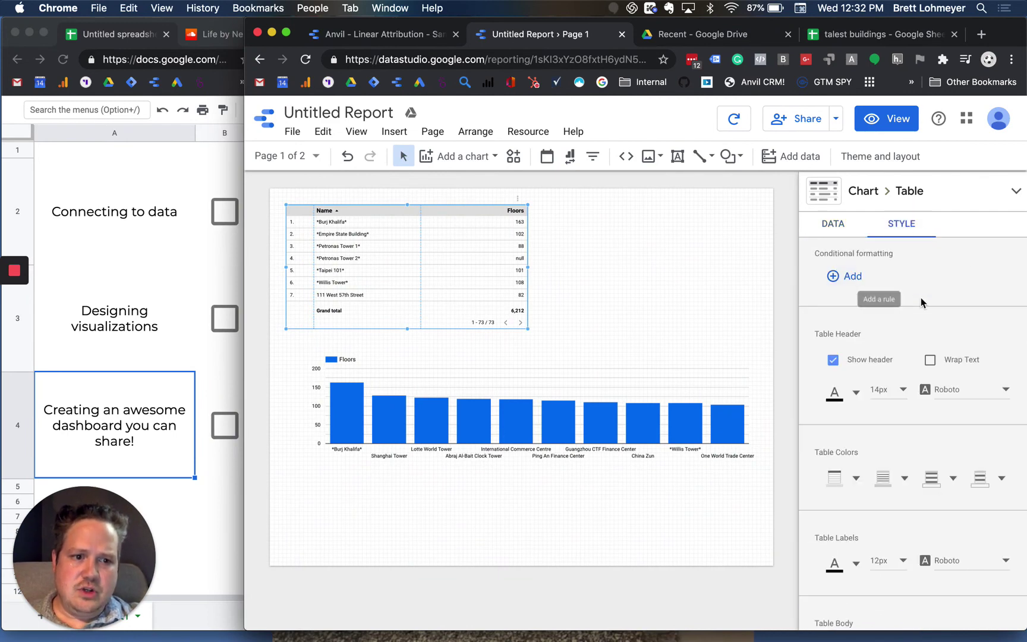
left_click(833, 361)
scroll(840, 456, "down", 4)
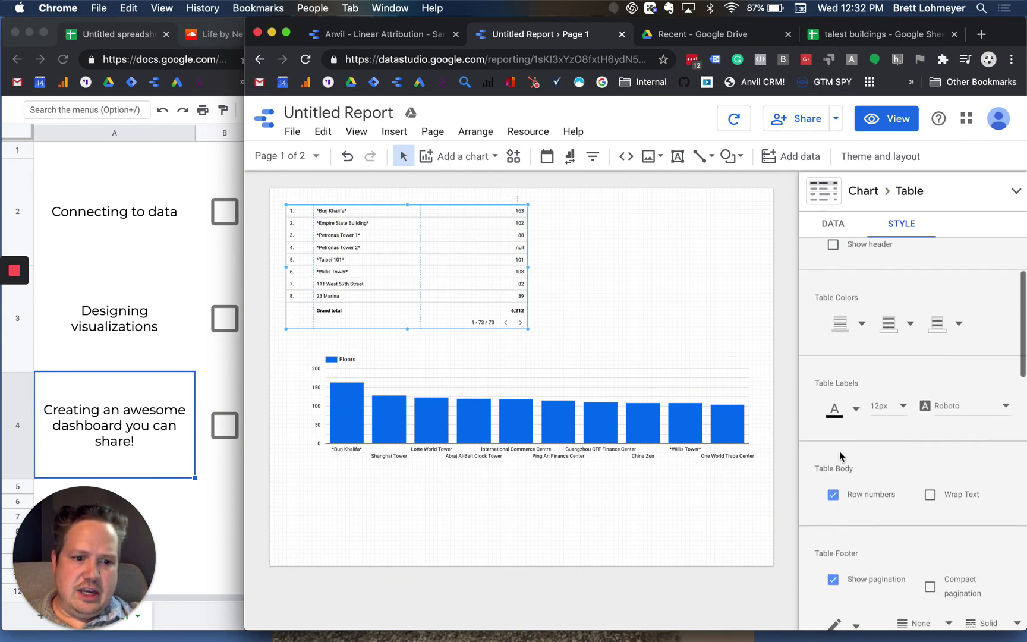
left_click(833, 455)
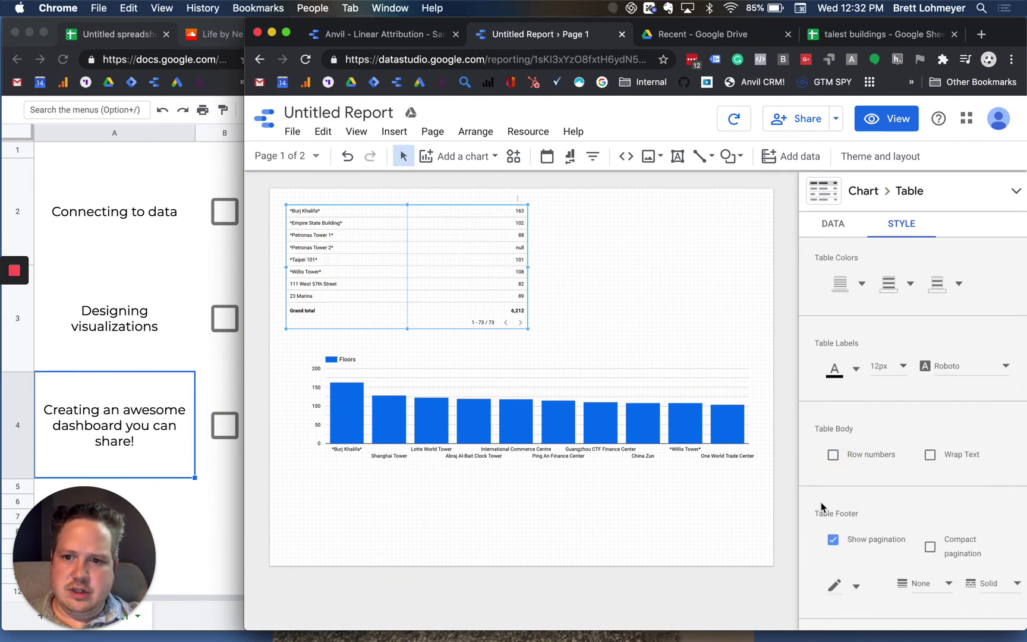
left_click(930, 455)
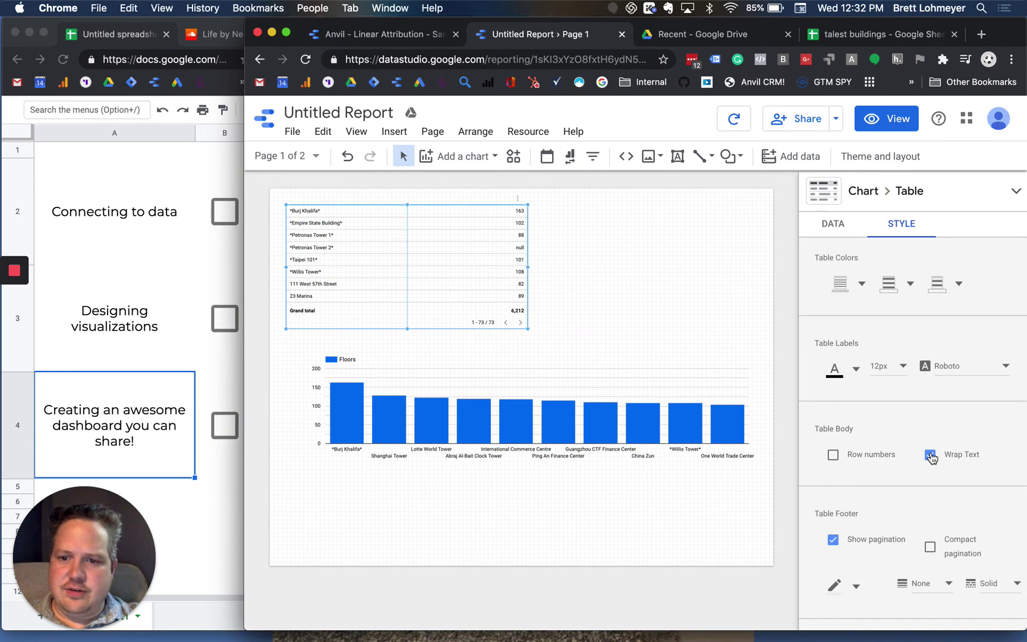
scroll(879, 496, "down", 3)
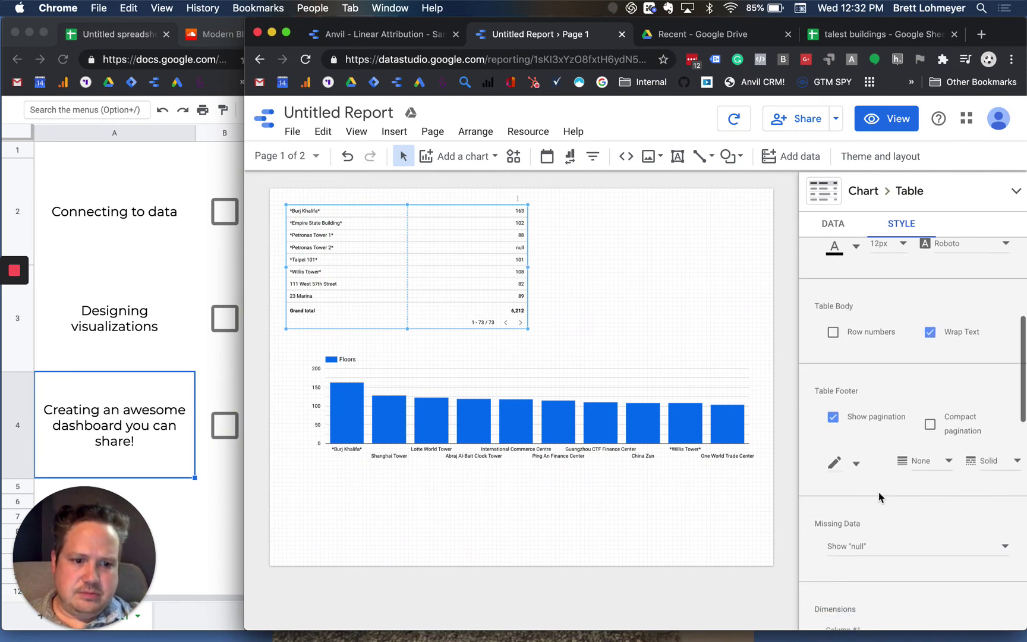
left_click(832, 415)
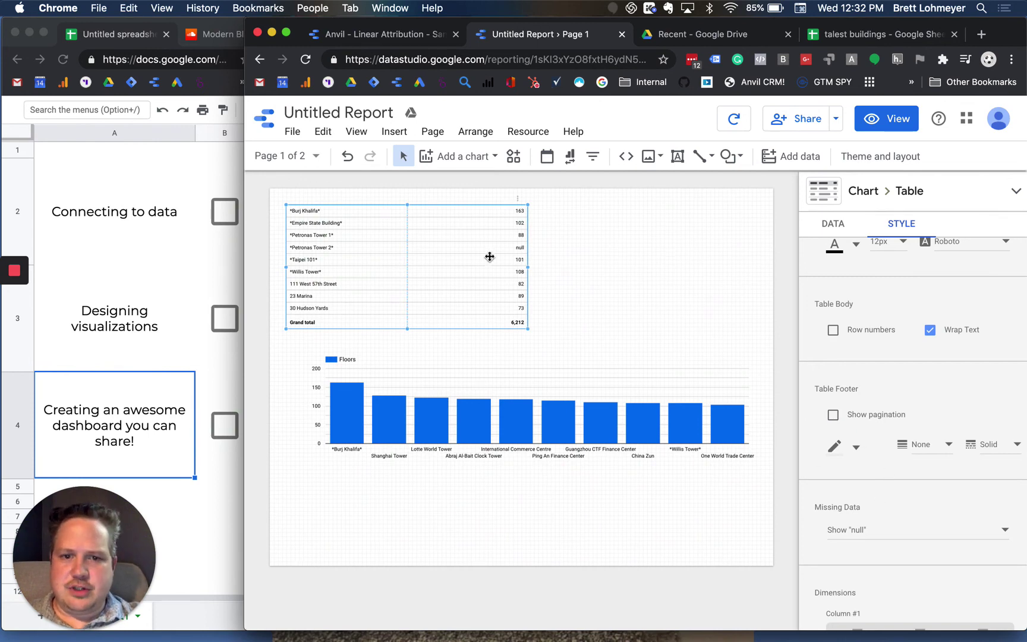
scroll(899, 509, "down", 5)
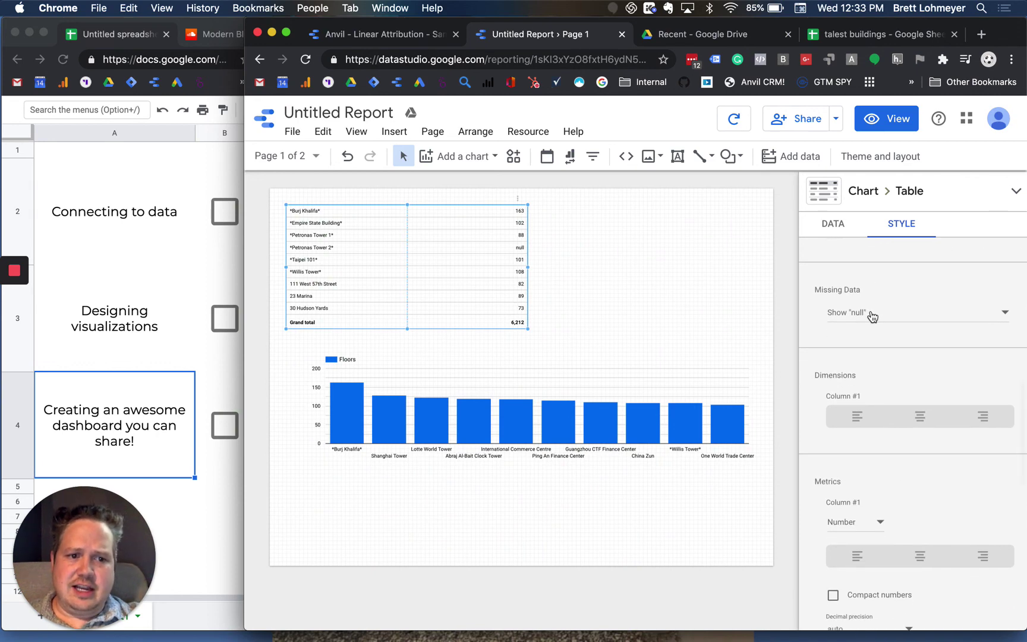
left_click(665, 238)
- View the report, check its link access without changing it, then close it for the ACME dashboard
left_click(872, 120)
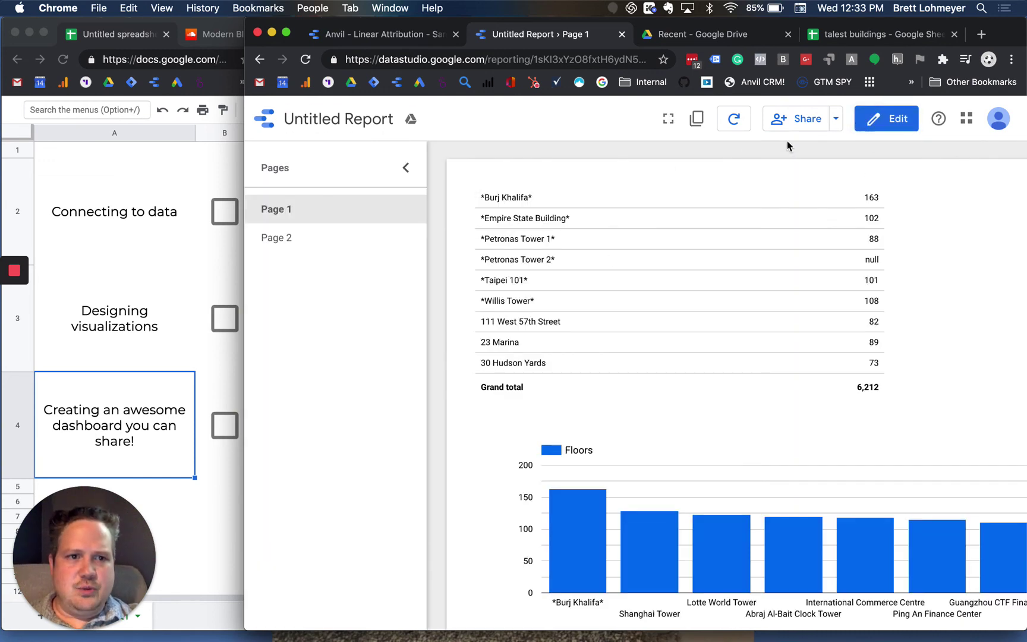
left_click(837, 123)
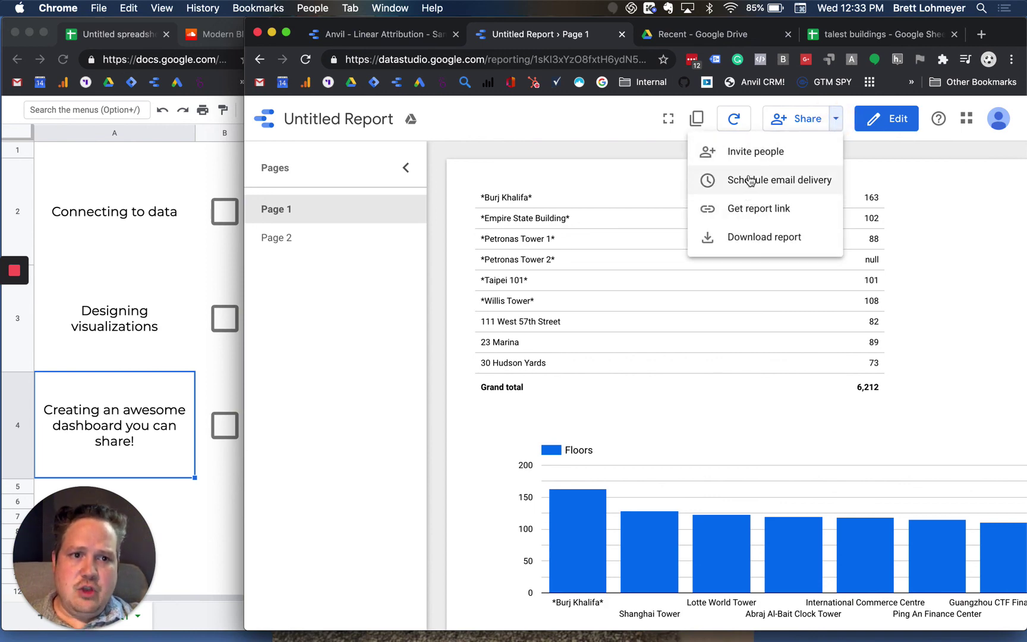
left_click(785, 118)
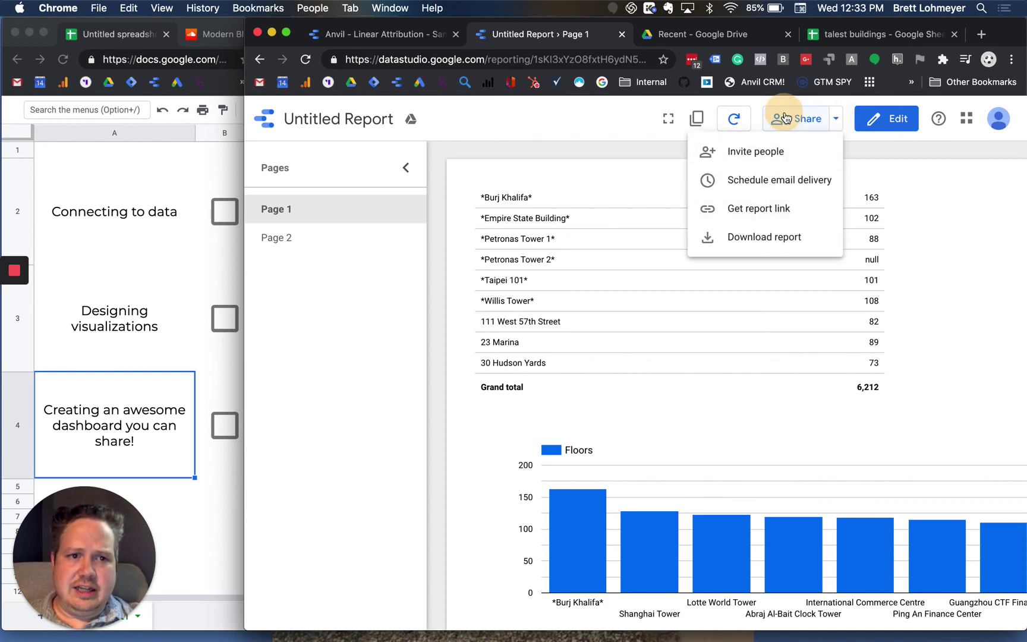
left_click(790, 119)
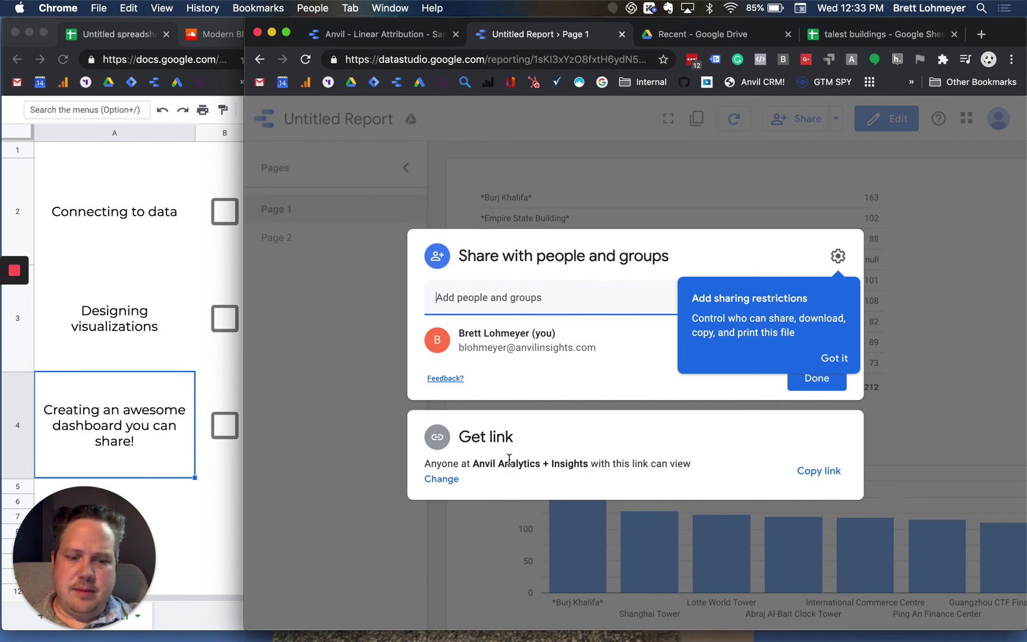
left_click(447, 480)
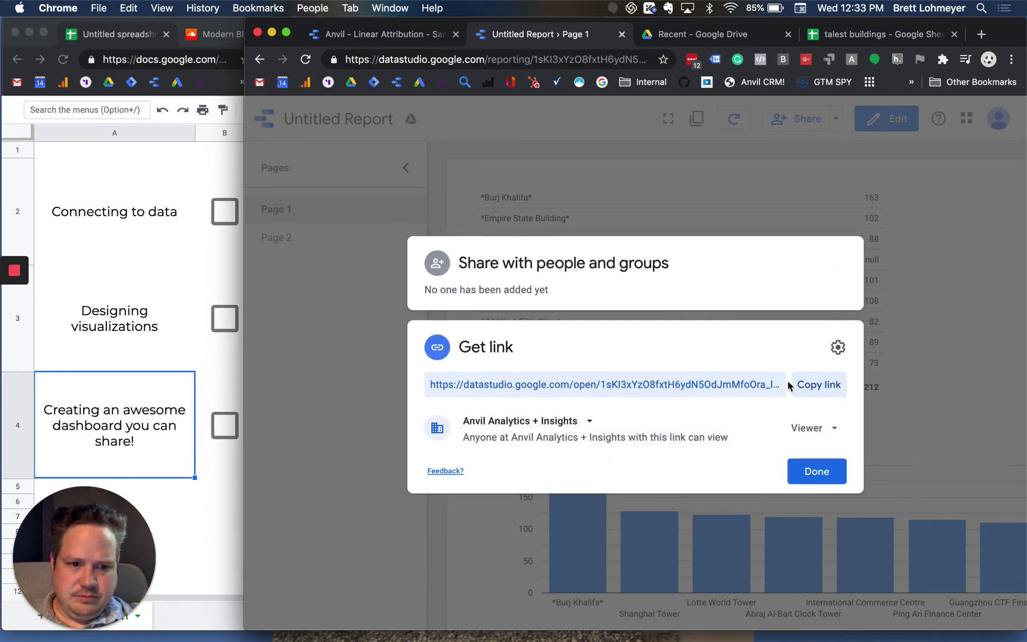
left_click(566, 423)
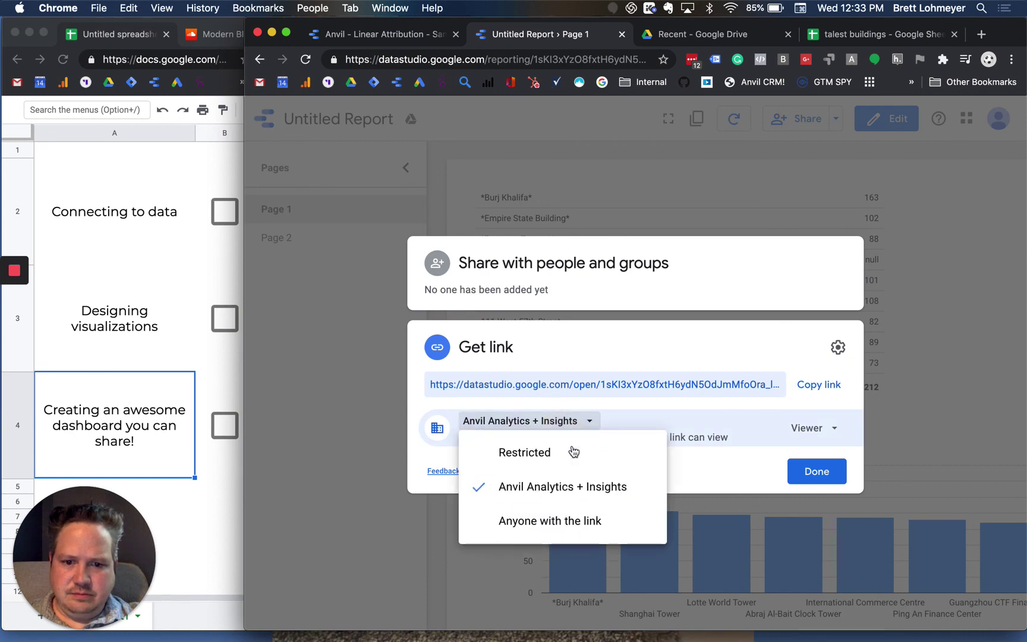
left_click(723, 471)
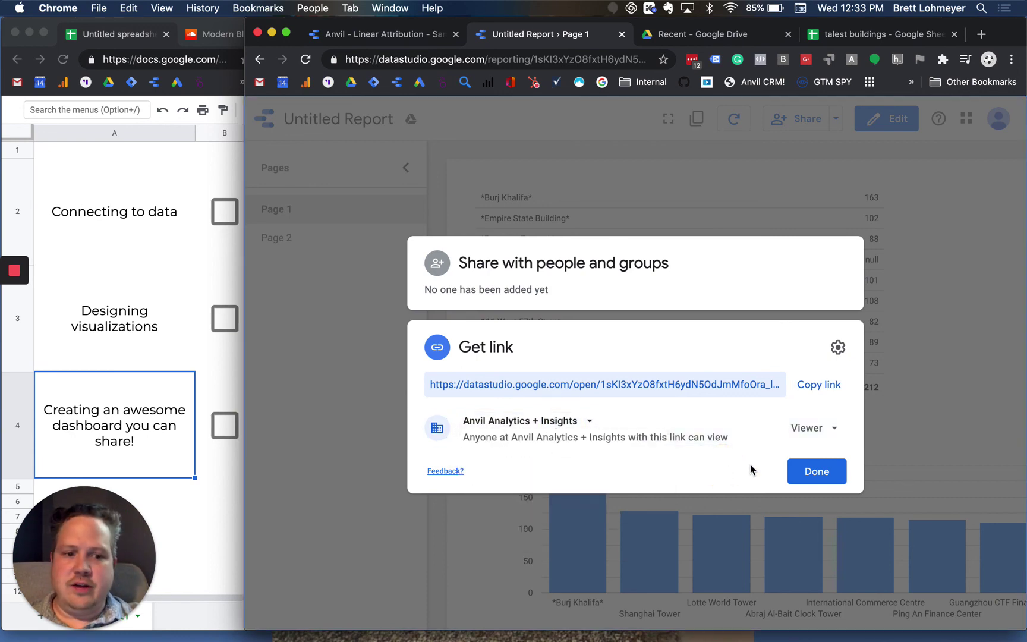
left_click(622, 34)
left_click(426, 35)
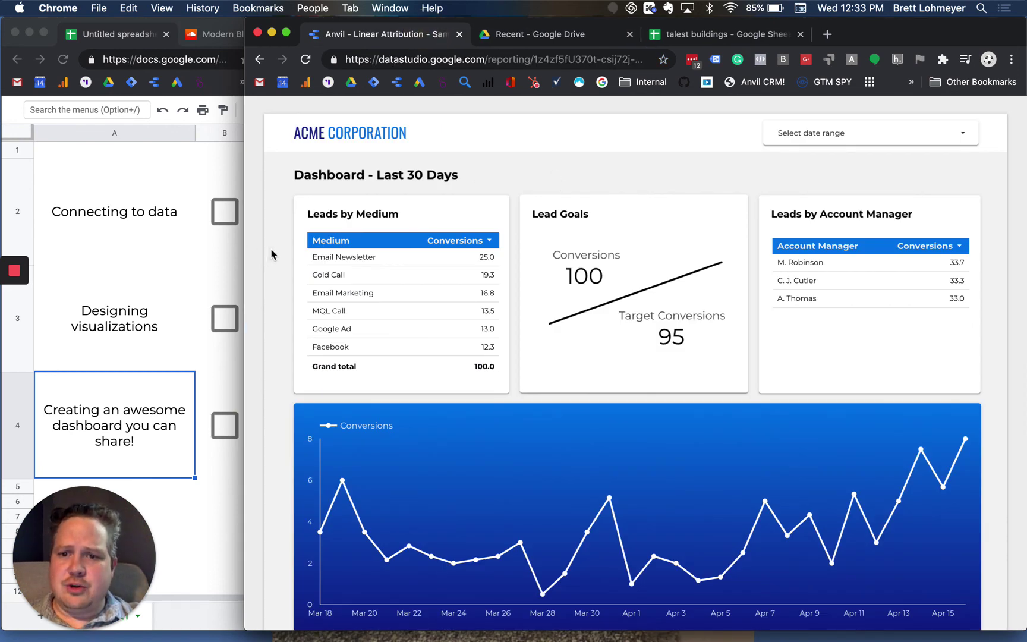
left_click(802, 263)
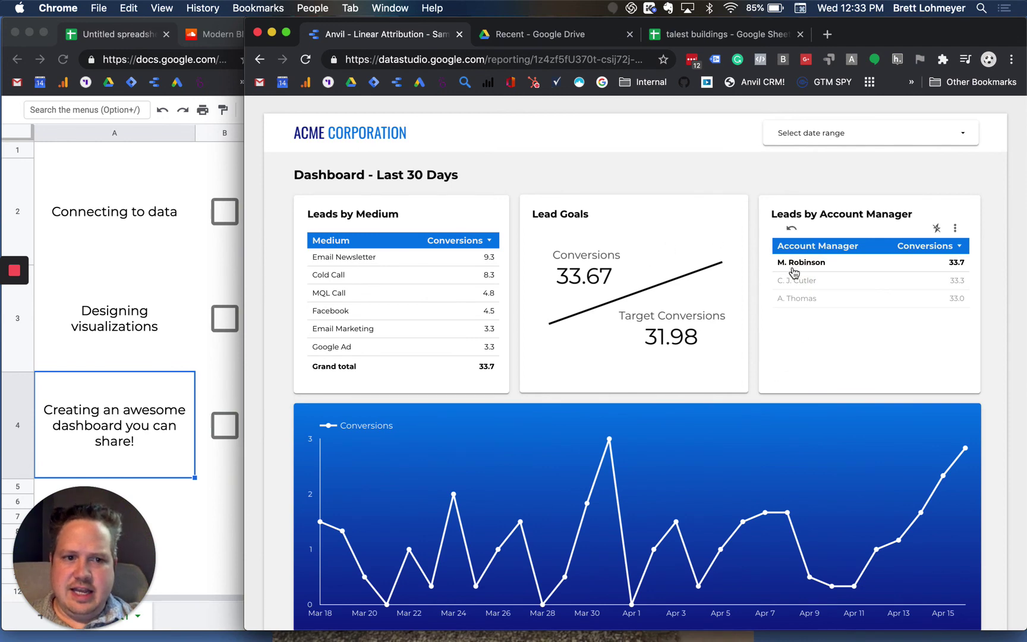
left_click(794, 264)
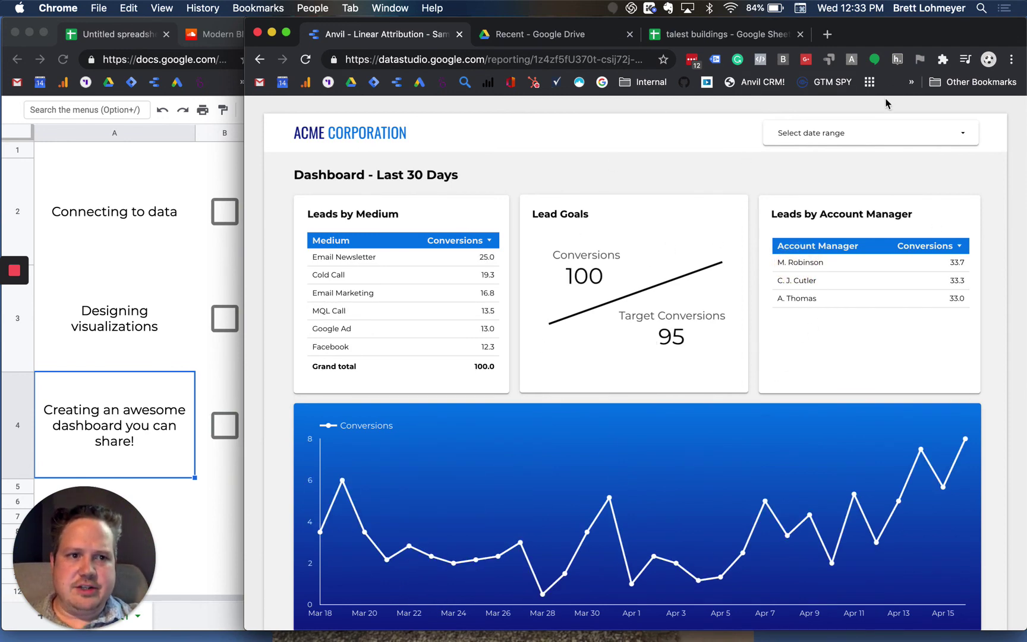
left_click(890, 121)
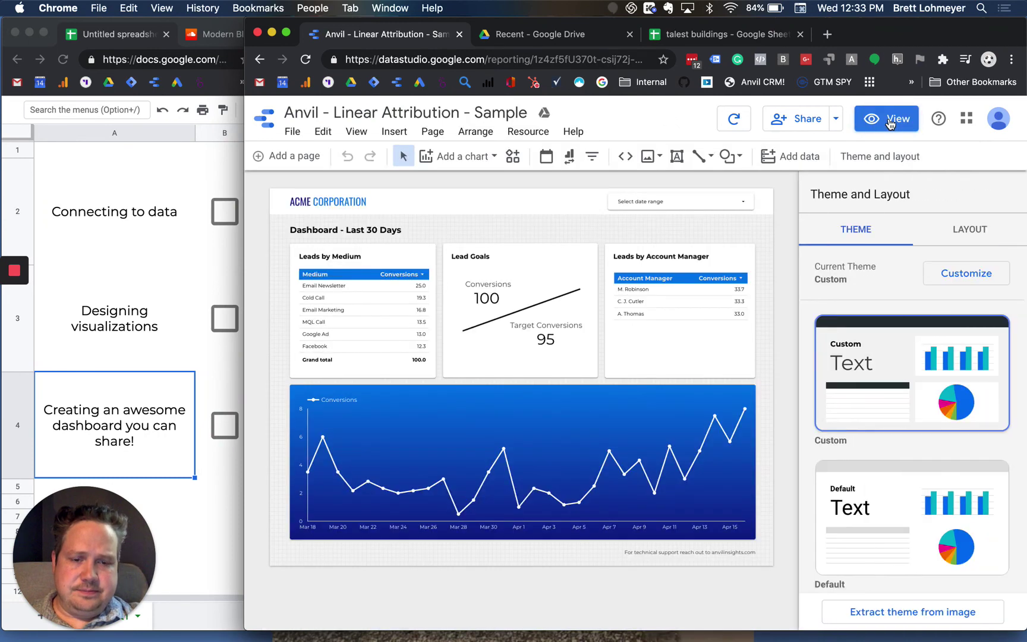
left_click(678, 305)
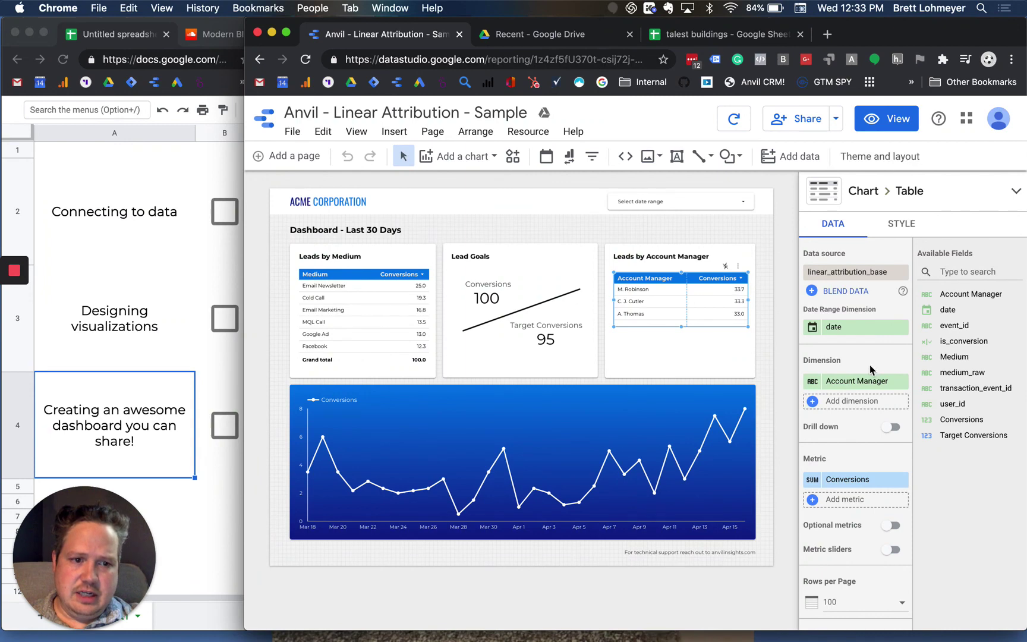
scroll(871, 365, "down", 10)
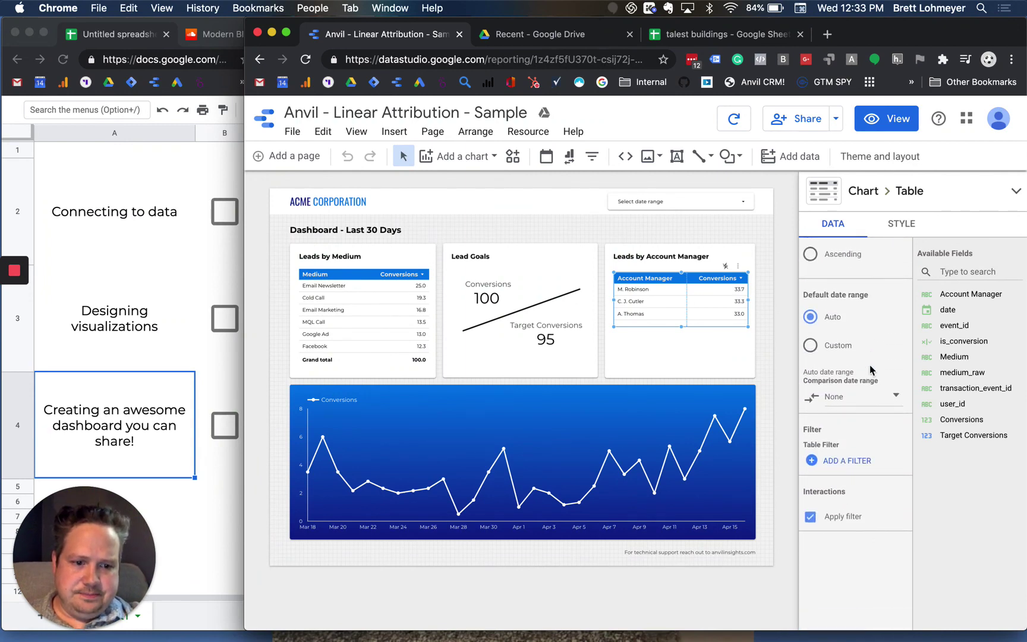
scroll(870, 369, "down", 3)
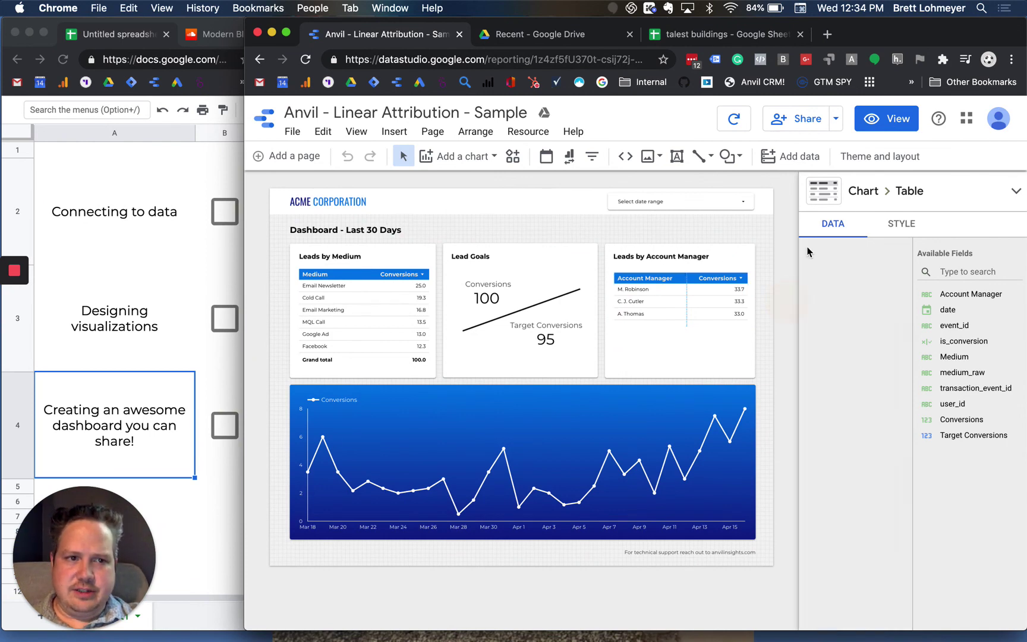
left_click(892, 119)
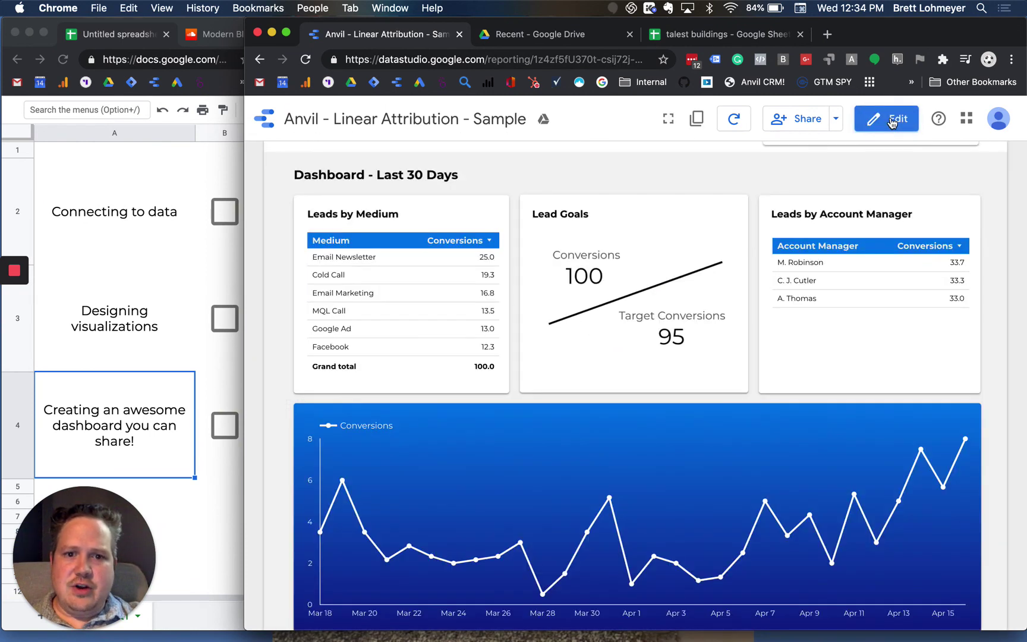